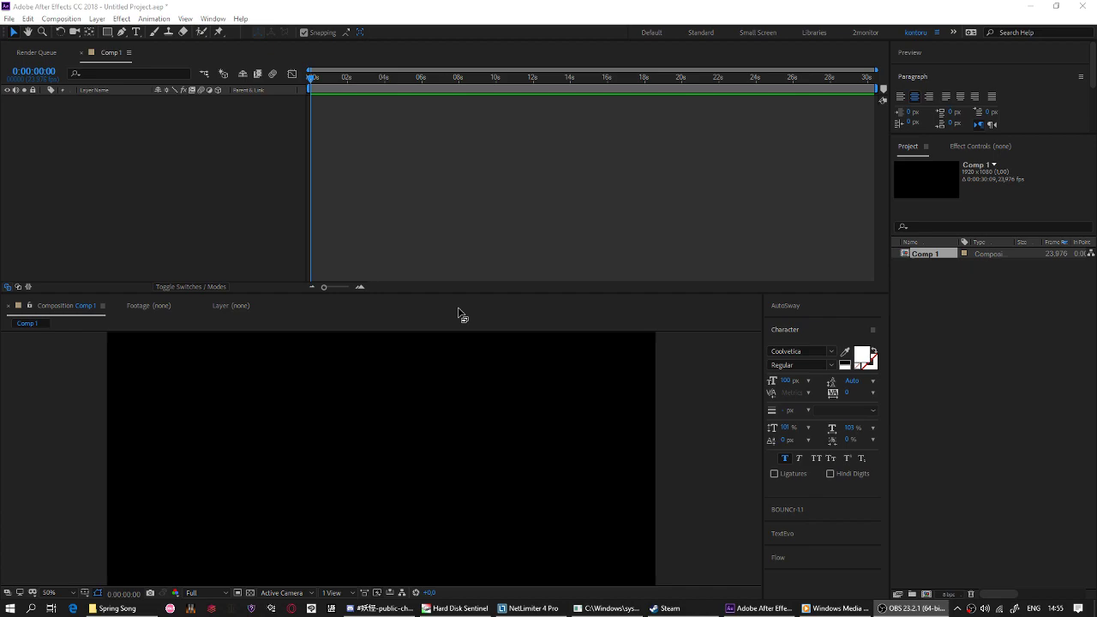
Create a new white solid layer in Comp 1.
right_click(274, 170)
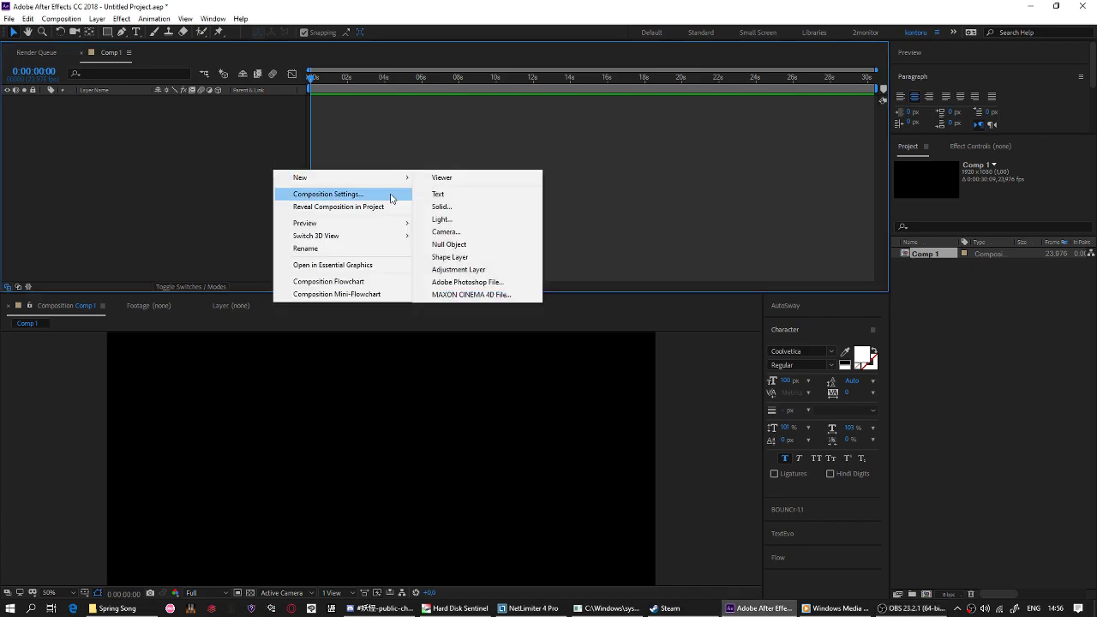
click(441, 207)
click(175, 230)
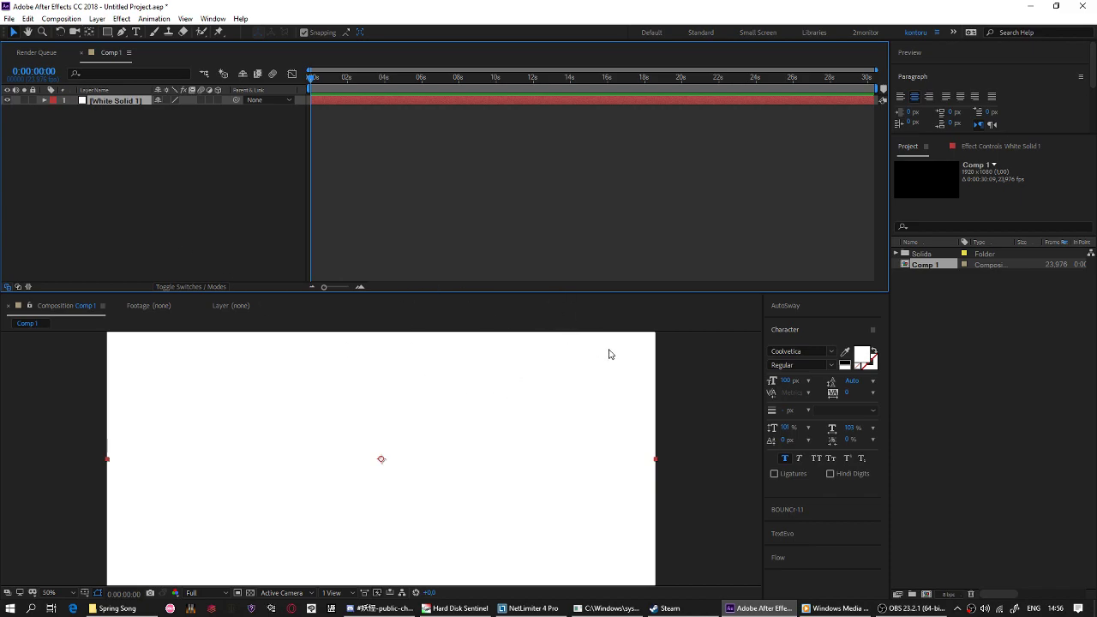
Apply the Fractal Noise effect to the white solid.
key(ctrl+space)
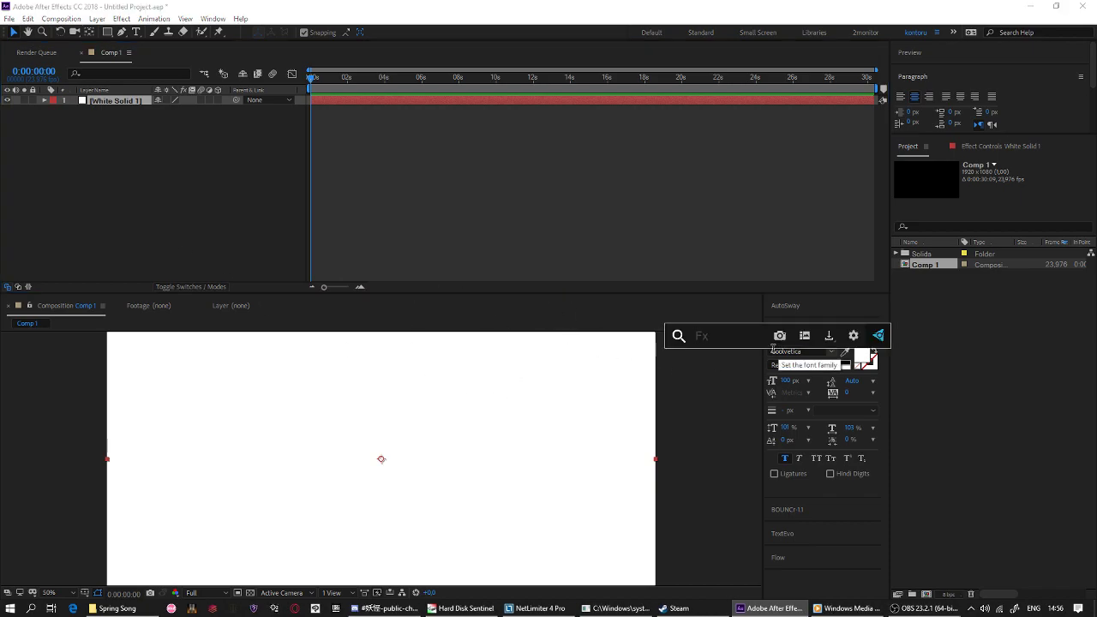
text(fra)
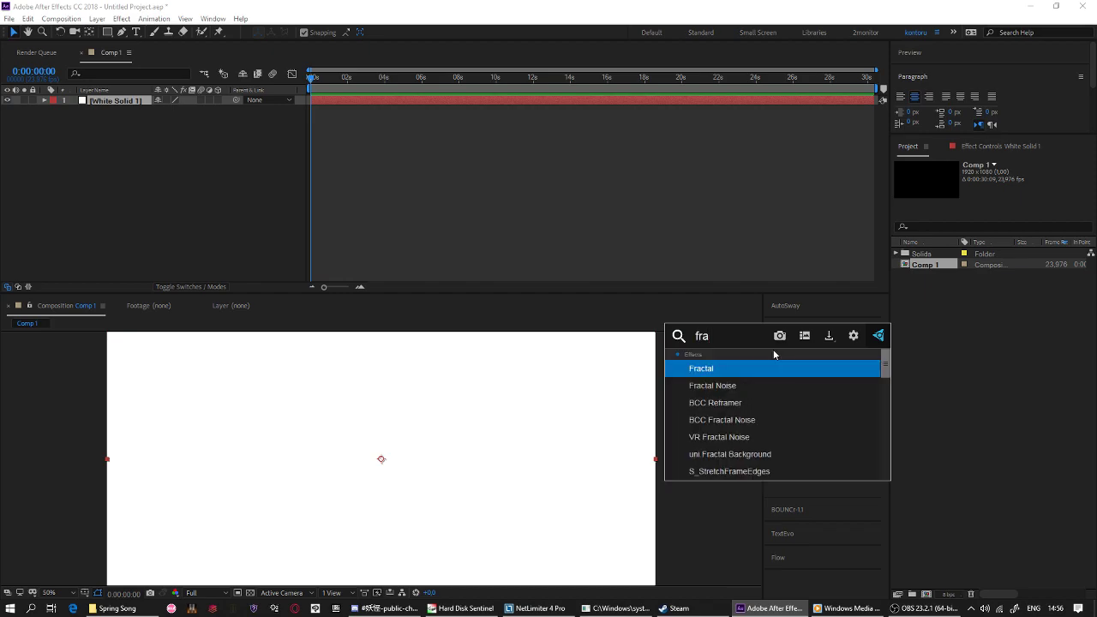
key(Down)
key(Return)
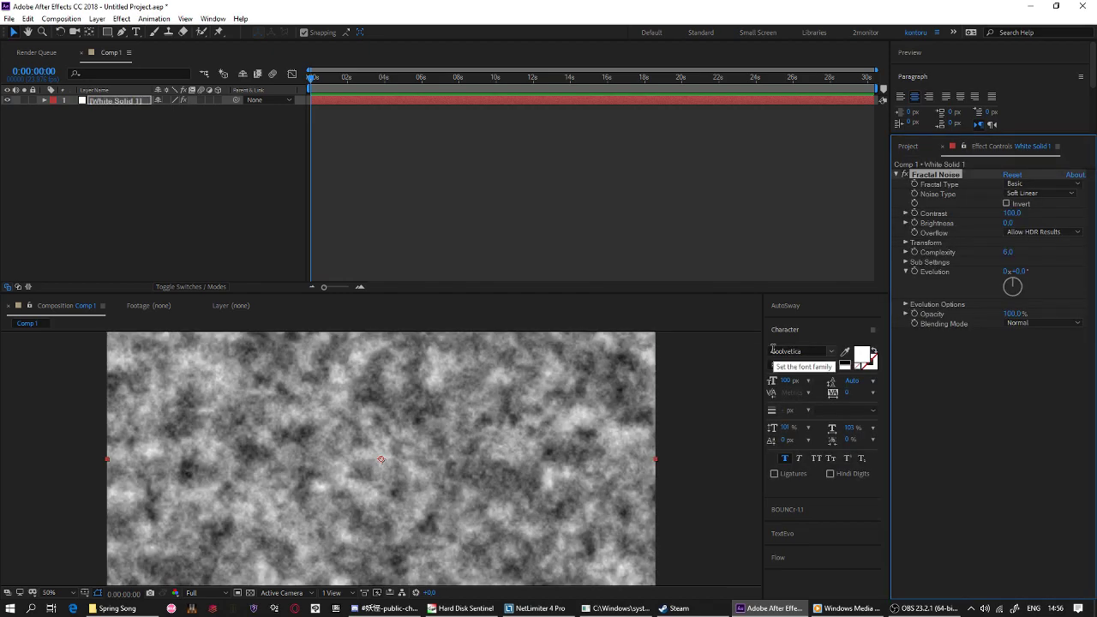
scroll(425, 430, down, 1)
scroll(425, 430, up, 1)
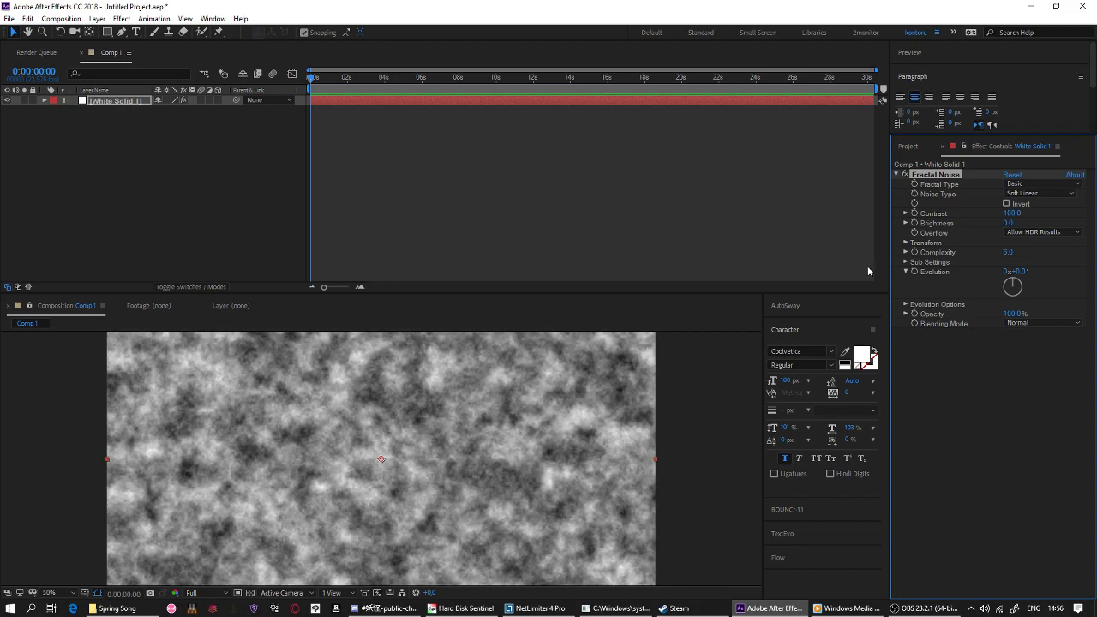
Set the Fractal Noise's noise type to Block and its fractal type to Strings.
click(1023, 184)
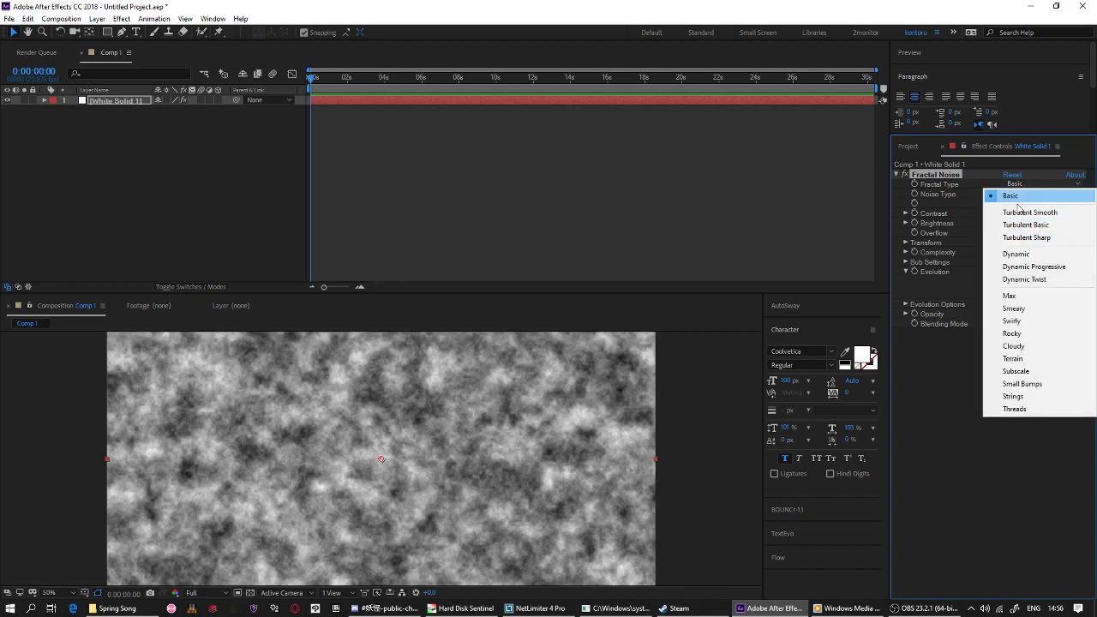
click(960, 437)
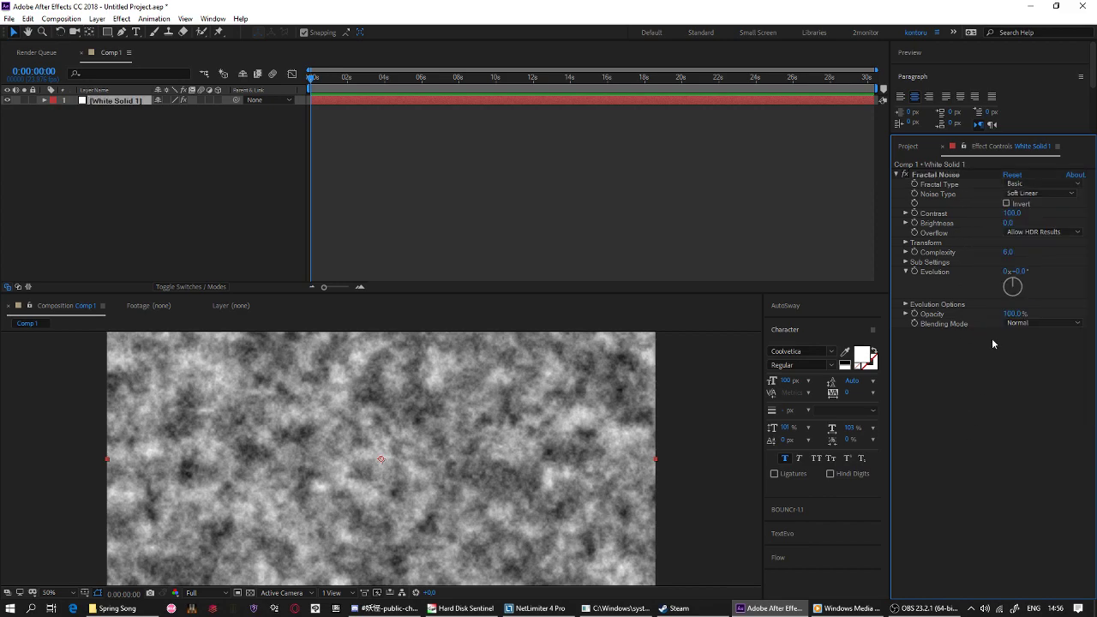
click(1027, 193)
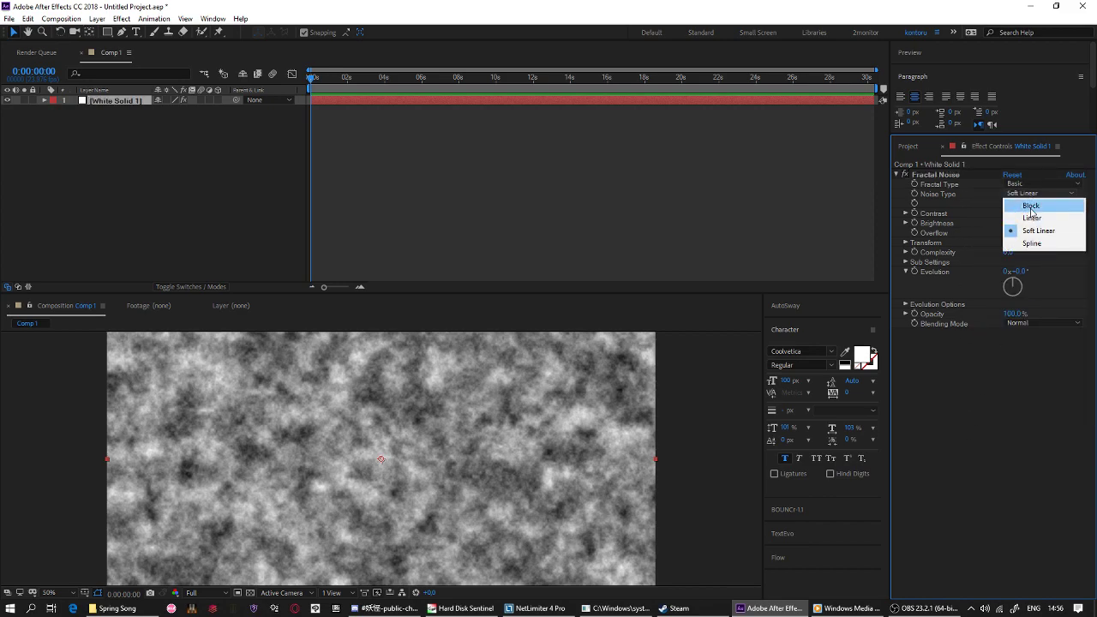
click(1031, 206)
click(1028, 184)
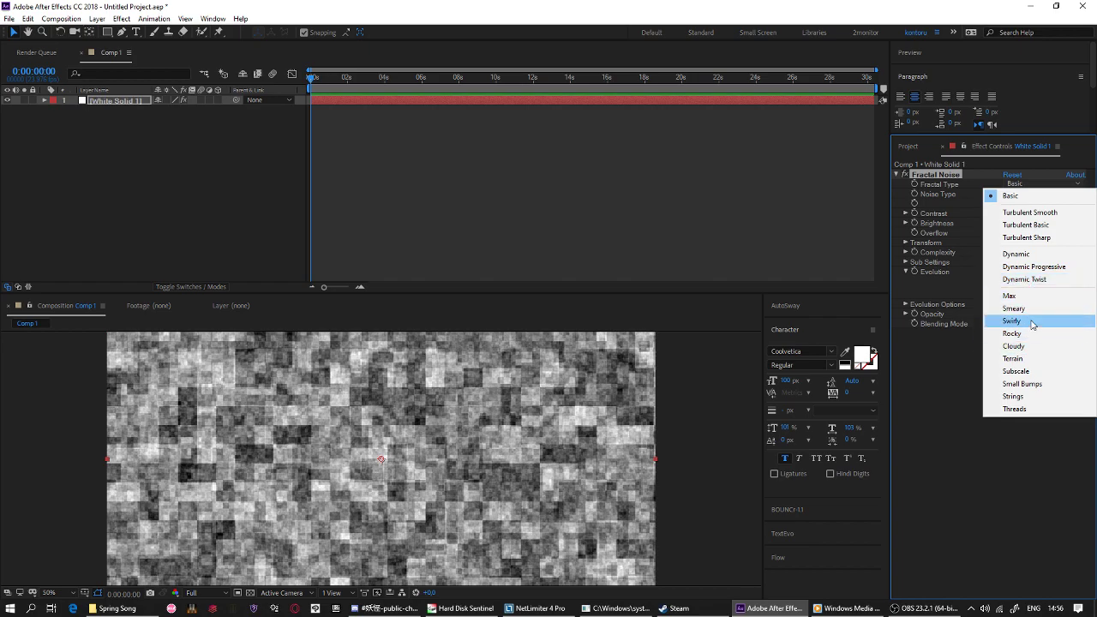
click(1020, 384)
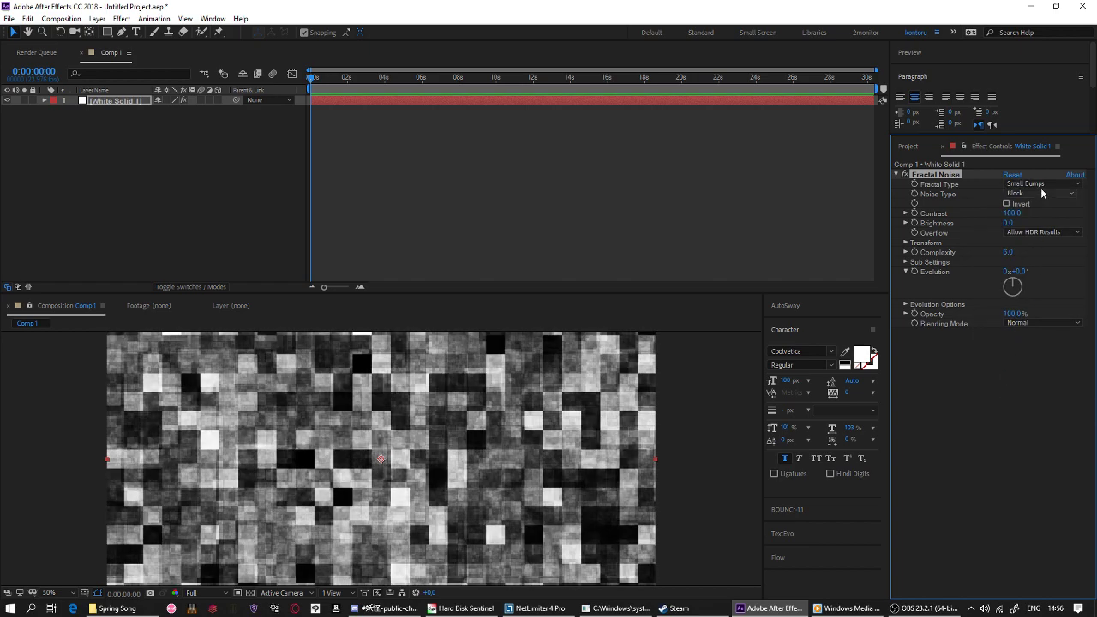
click(1033, 185)
click(1014, 397)
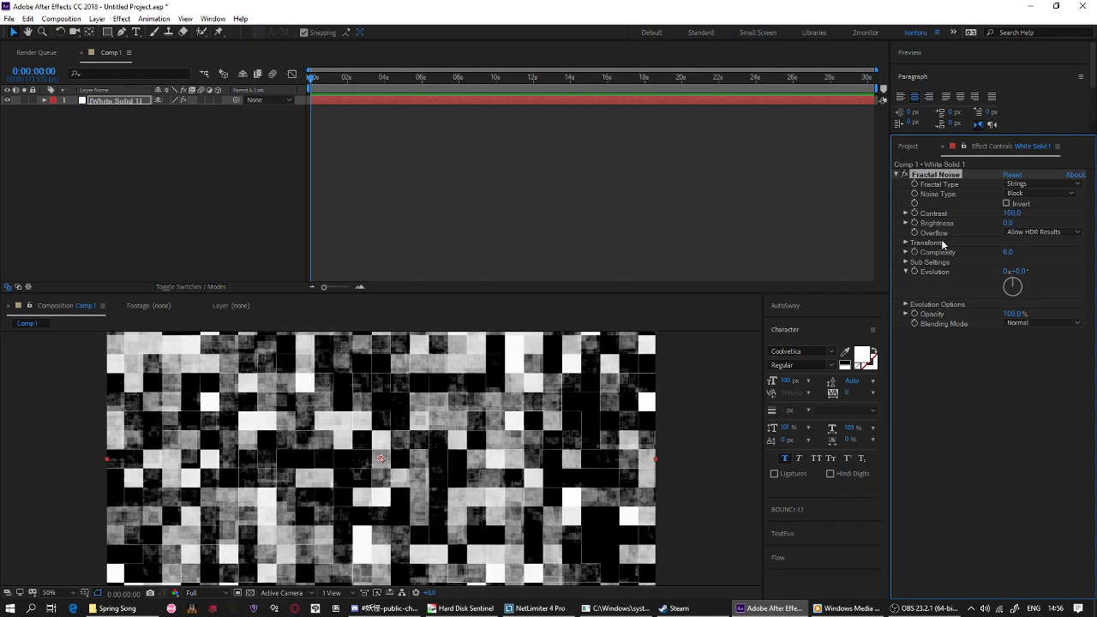
Try out higher Evolution values on the Fractal Noise and undo each change.
scroll(409, 447, down, 1)
scroll(410, 448, up, 1)
drag(1017, 271, 1042, 269)
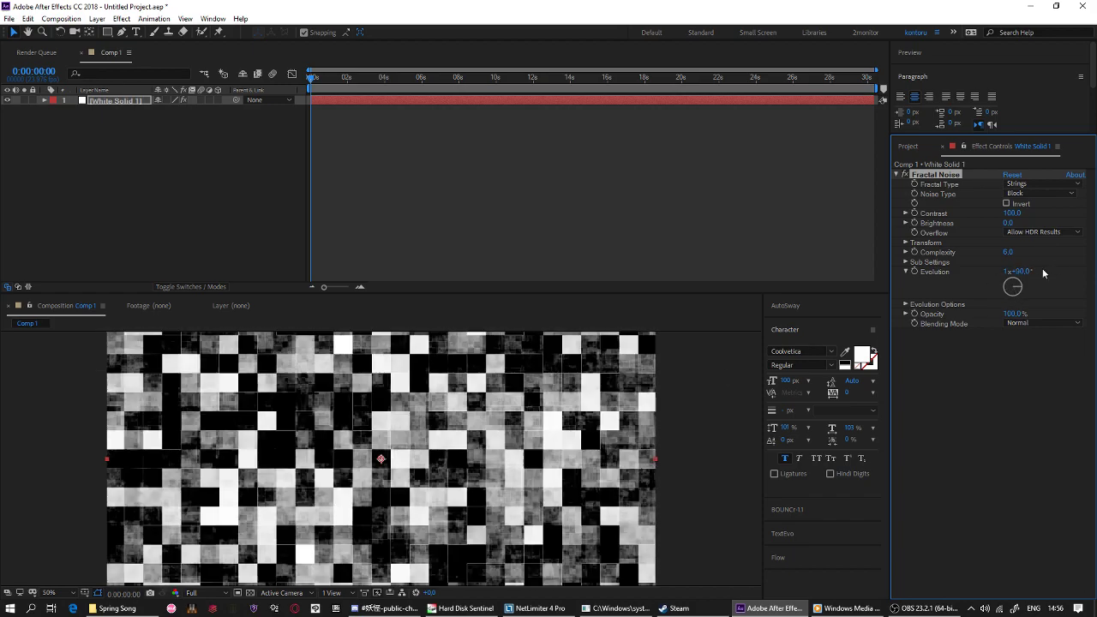
key(ctrl+z)
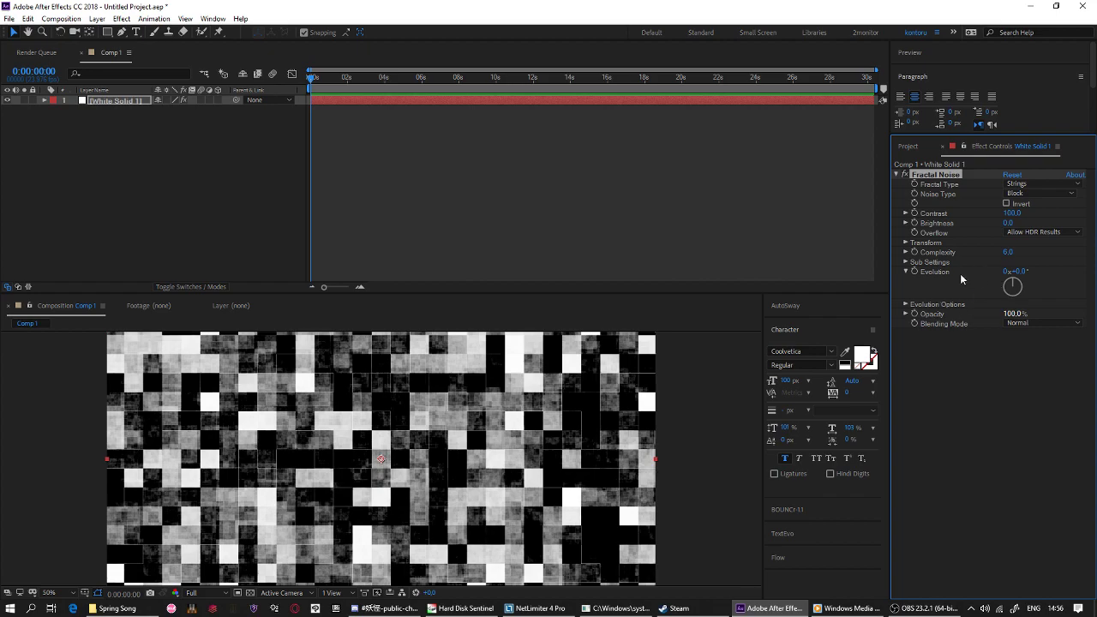
drag(1016, 273, 1037, 270)
click(994, 388)
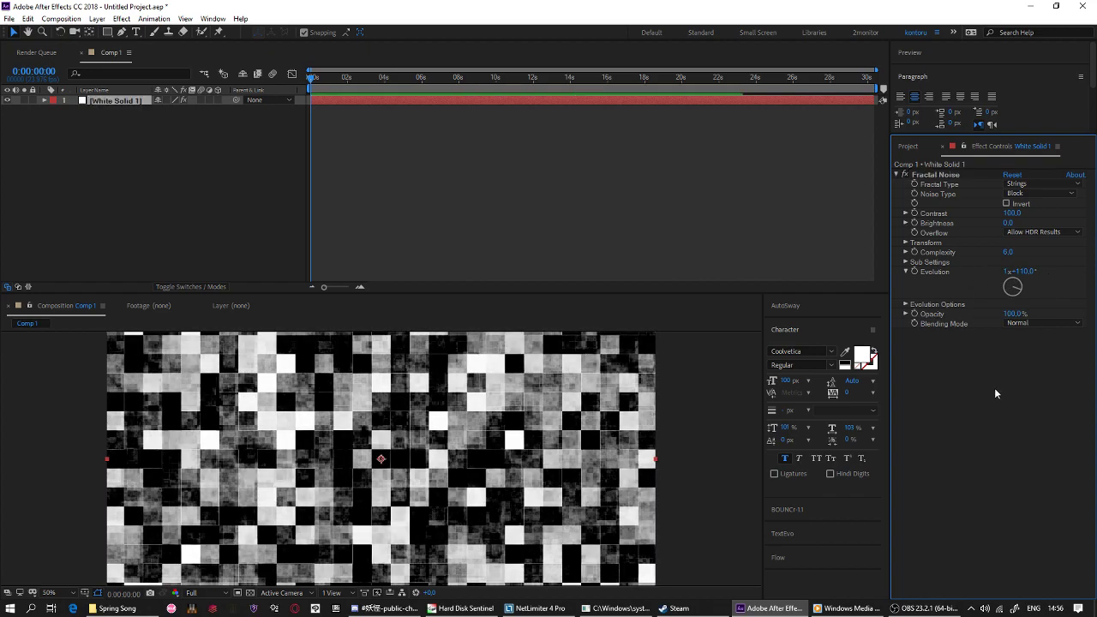
key(ctrl+z)
Add the expression time*1000 to the Fractal Noise's Evolution property.
alt+click(914, 272)
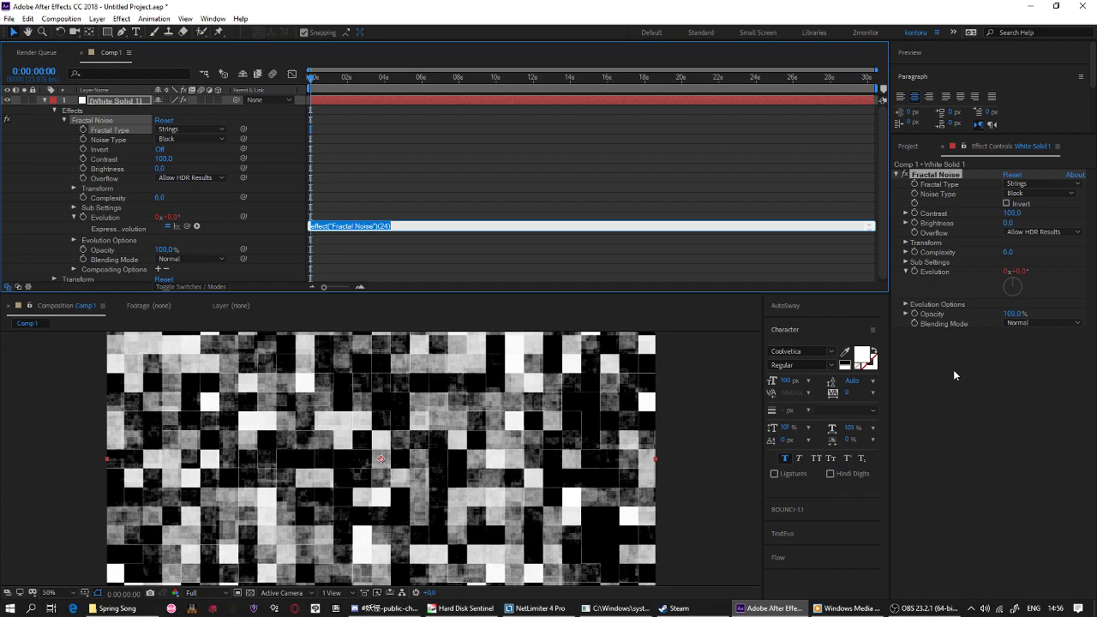
text(time)
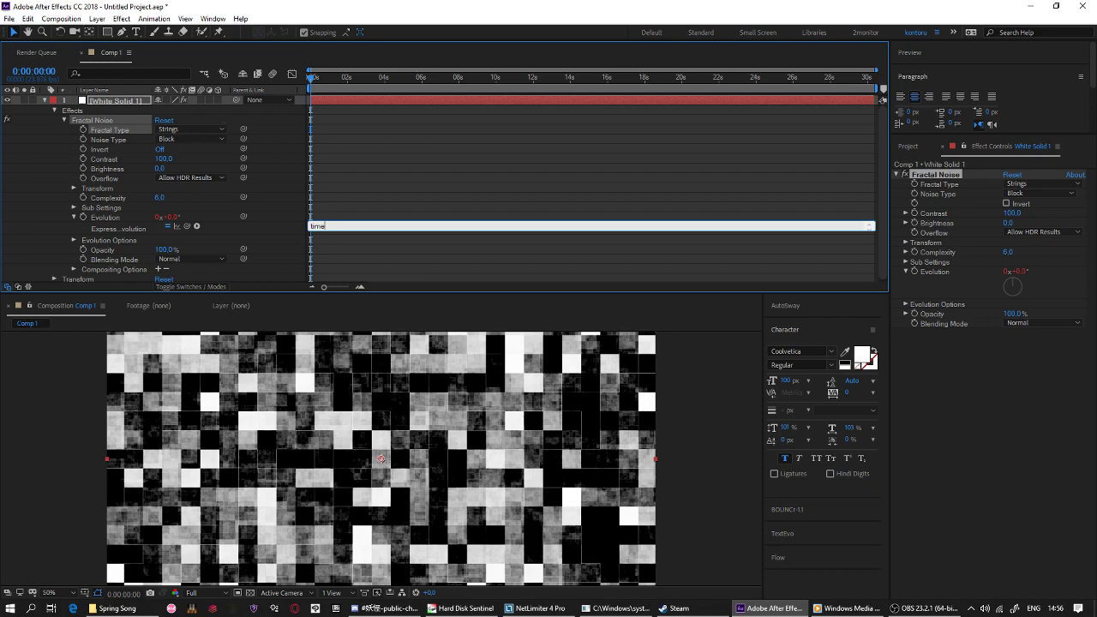
text(*1000)
key(Return)
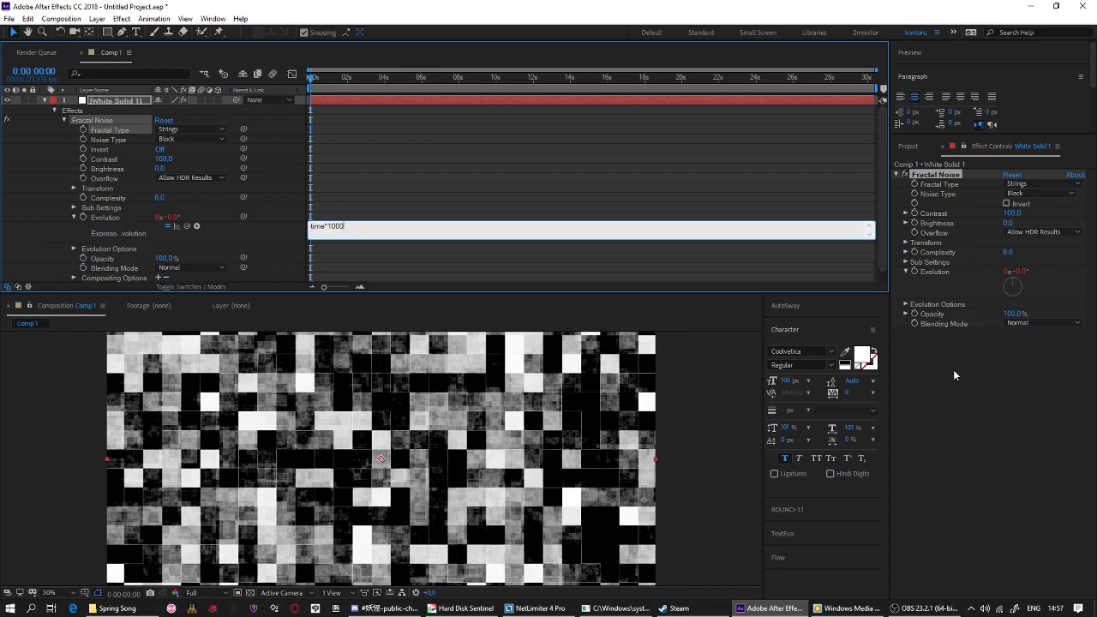
click(473, 182)
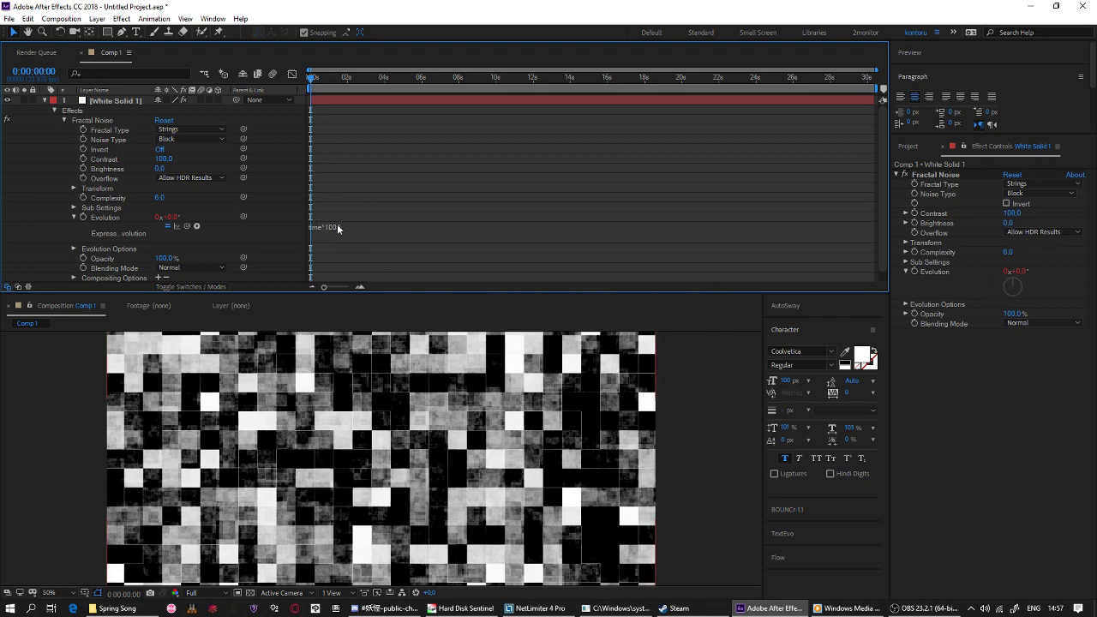
Step through the first four frames, return to the start and play the composition to check the noise animation.
drag(325, 291, 327, 289)
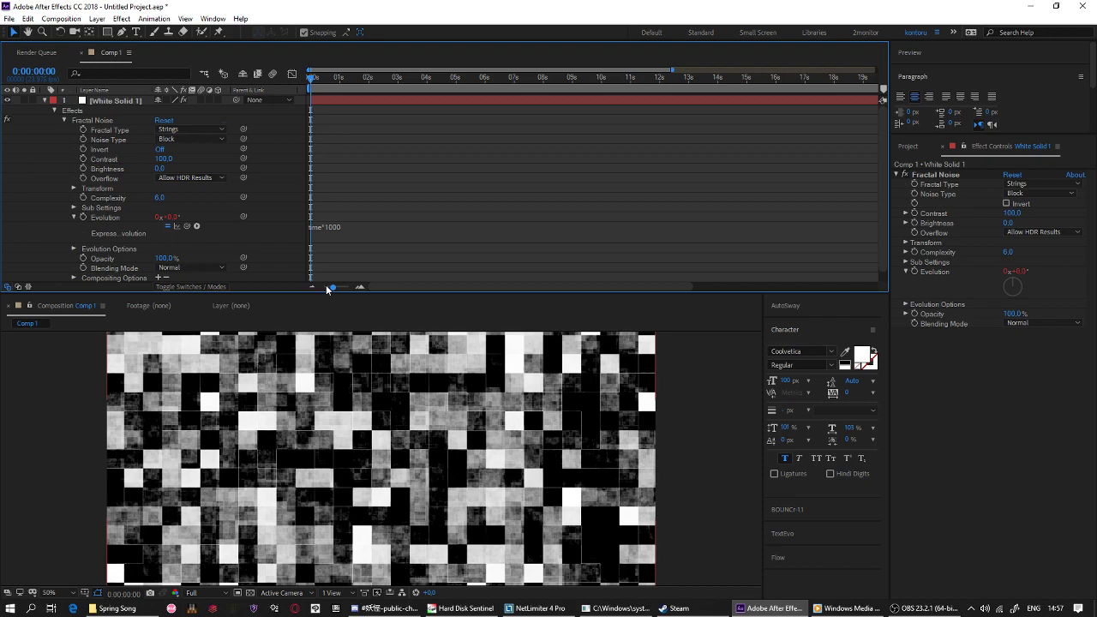
key(Page_Down)
key(Page_Down)
key(Page_Down)
key(Page_Down)
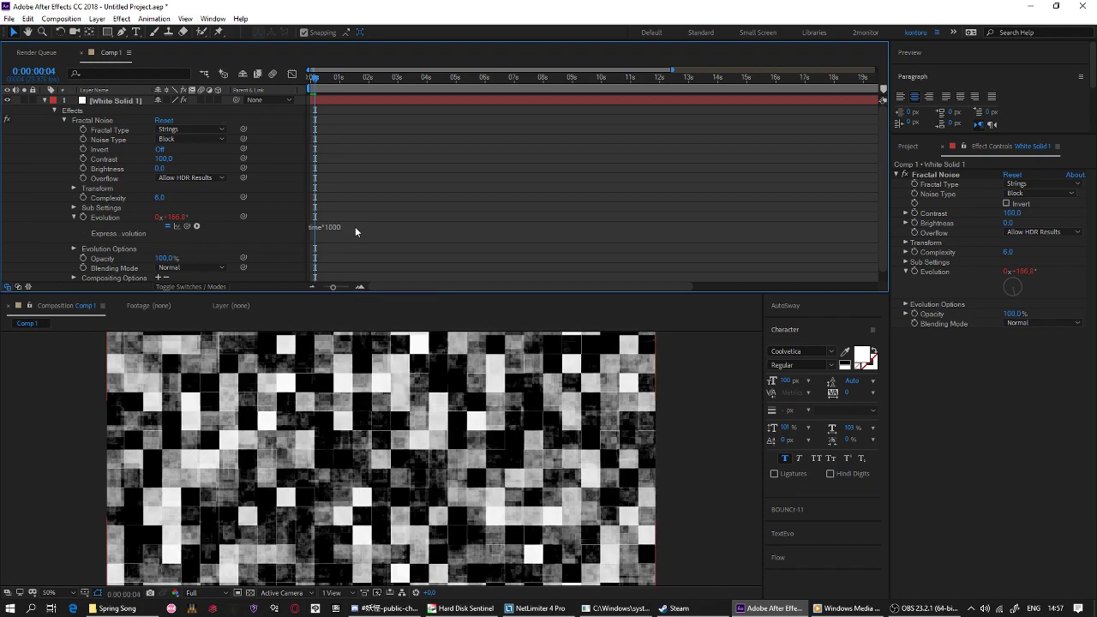
drag(316, 81, 307, 79)
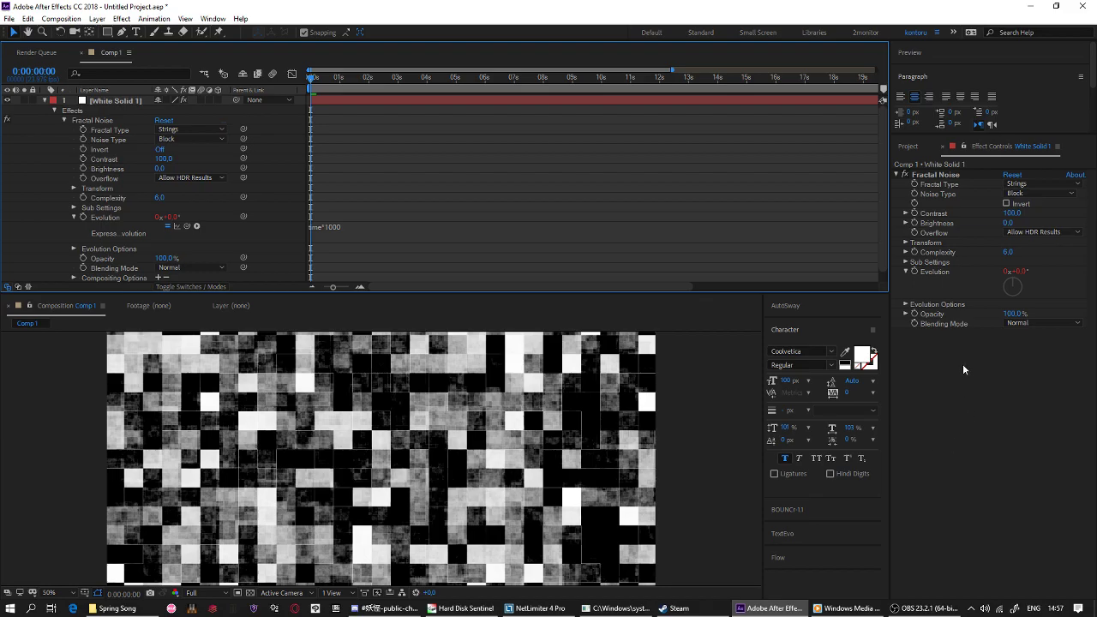
key(space)
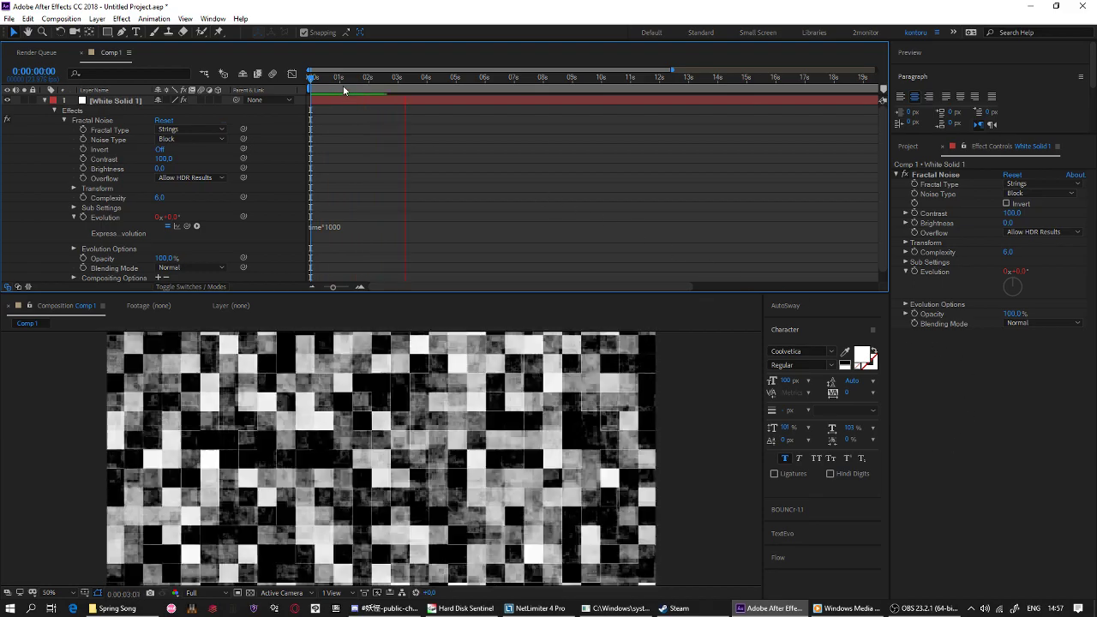
End the work area at 4 seconds, preview it and return to the first frame.
drag(396, 84, 427, 85)
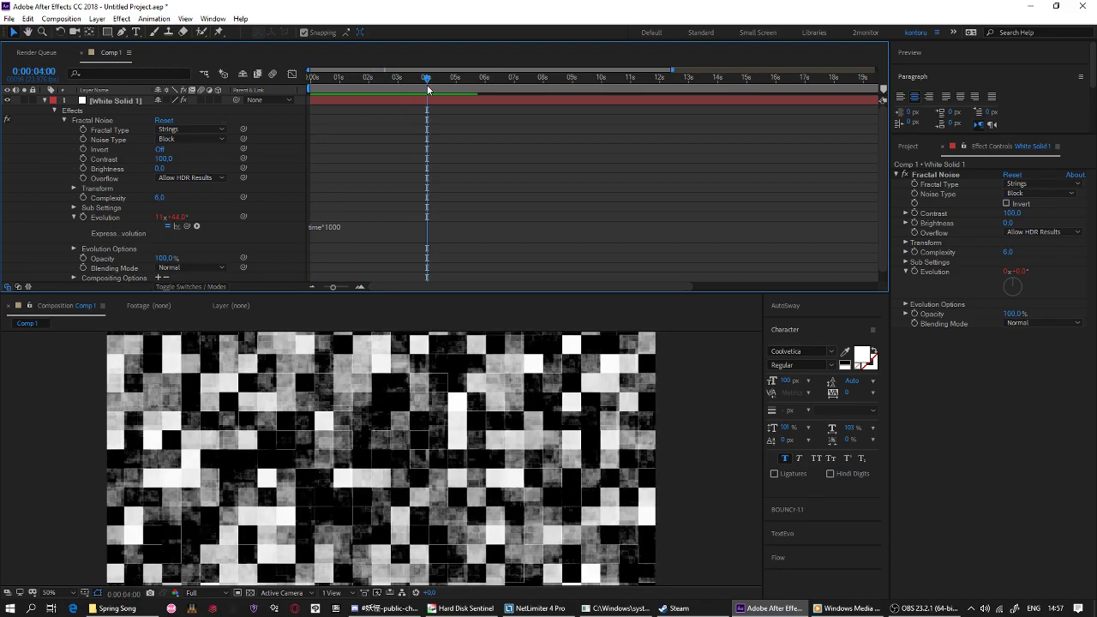
key(n)
key(space)
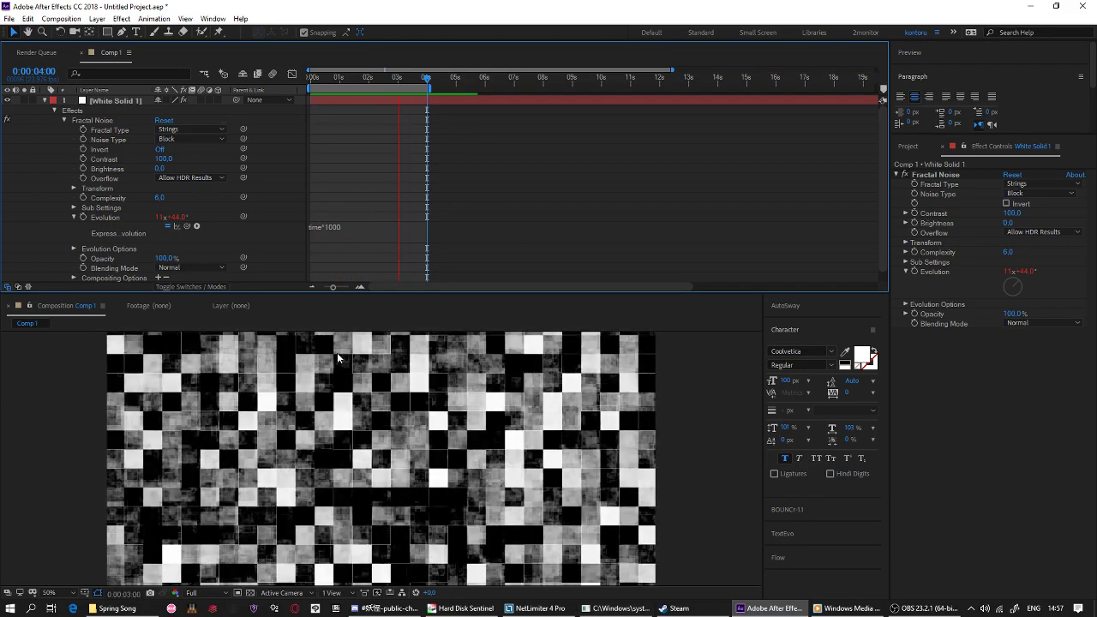
click(310, 83)
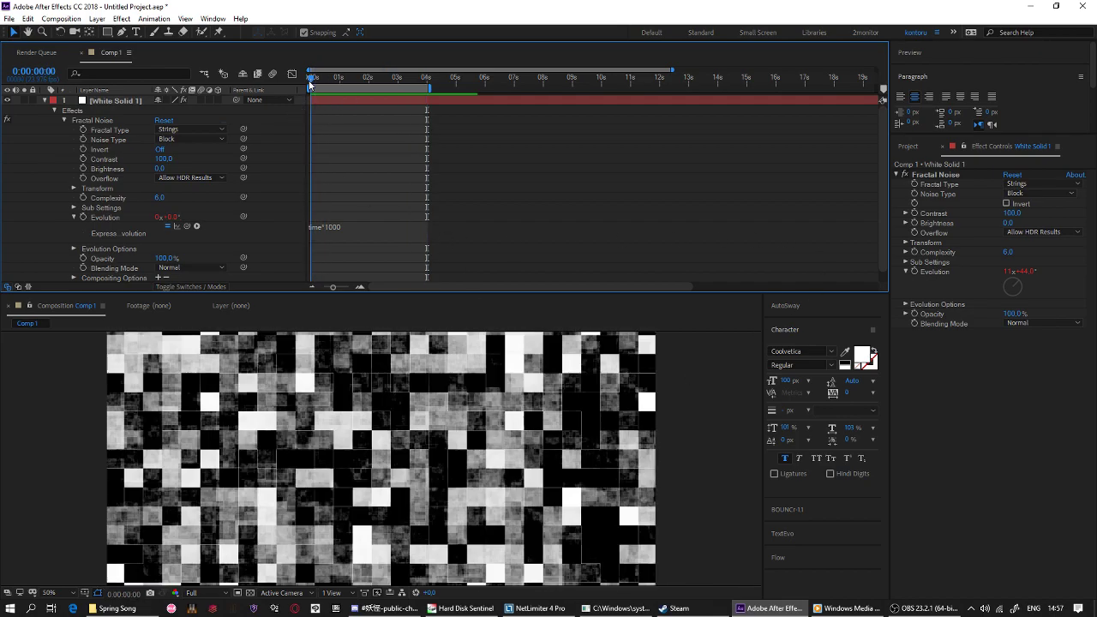
click(962, 427)
key(ctrl+space)
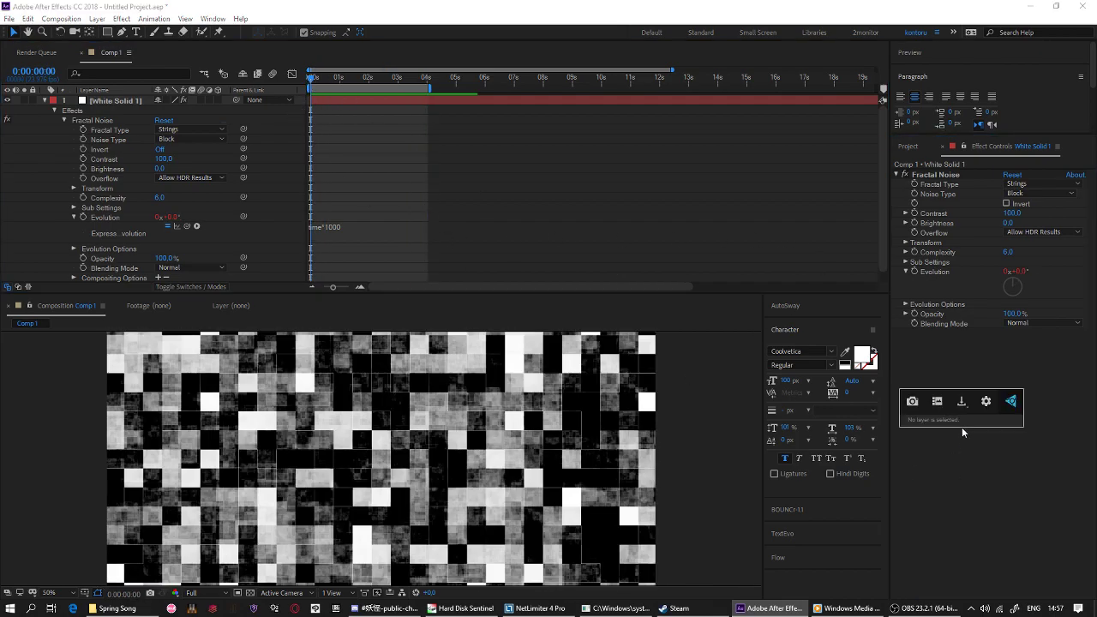
click(961, 431)
Select the white solid layer and apply the Posterize Time effect to it.
scroll(338, 105, down, 1)
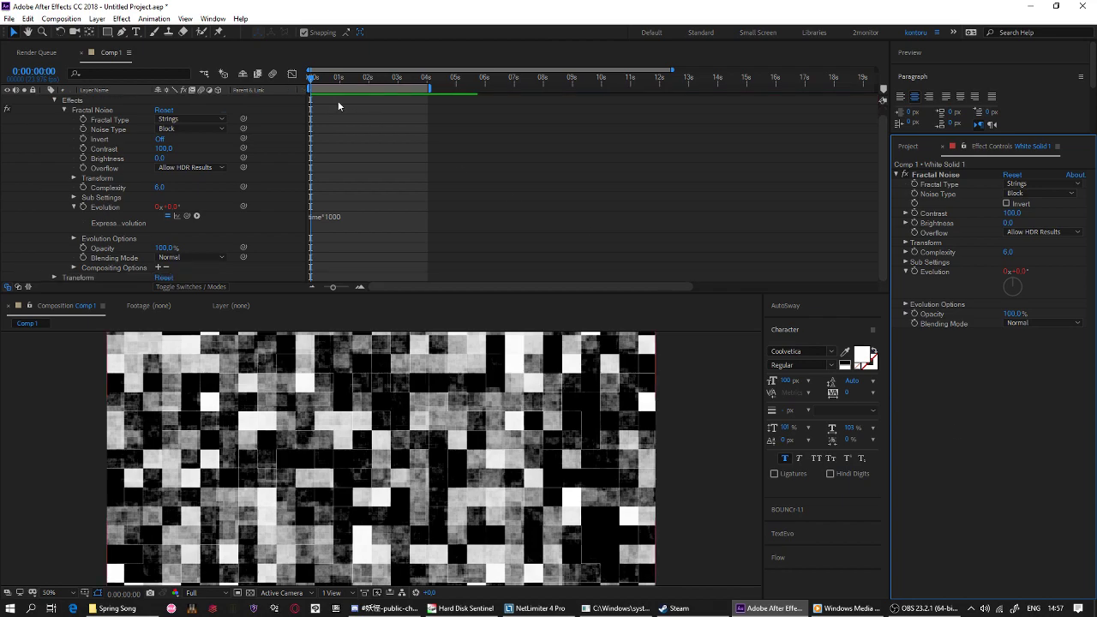
scroll(342, 120, up, 1)
click(342, 101)
middle_click(342, 101)
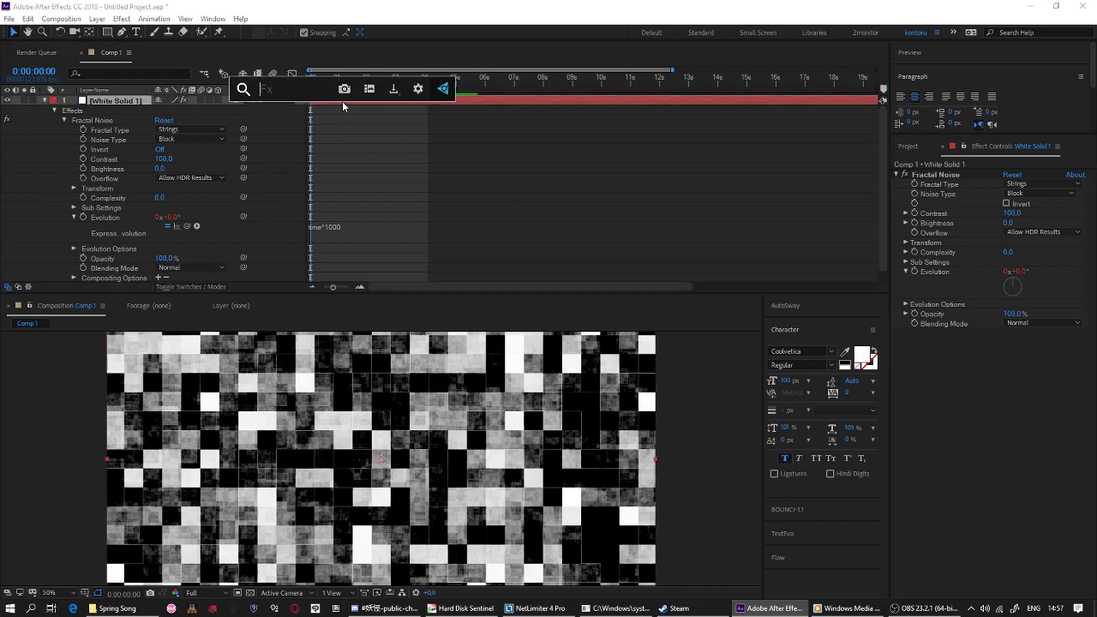
text(por)
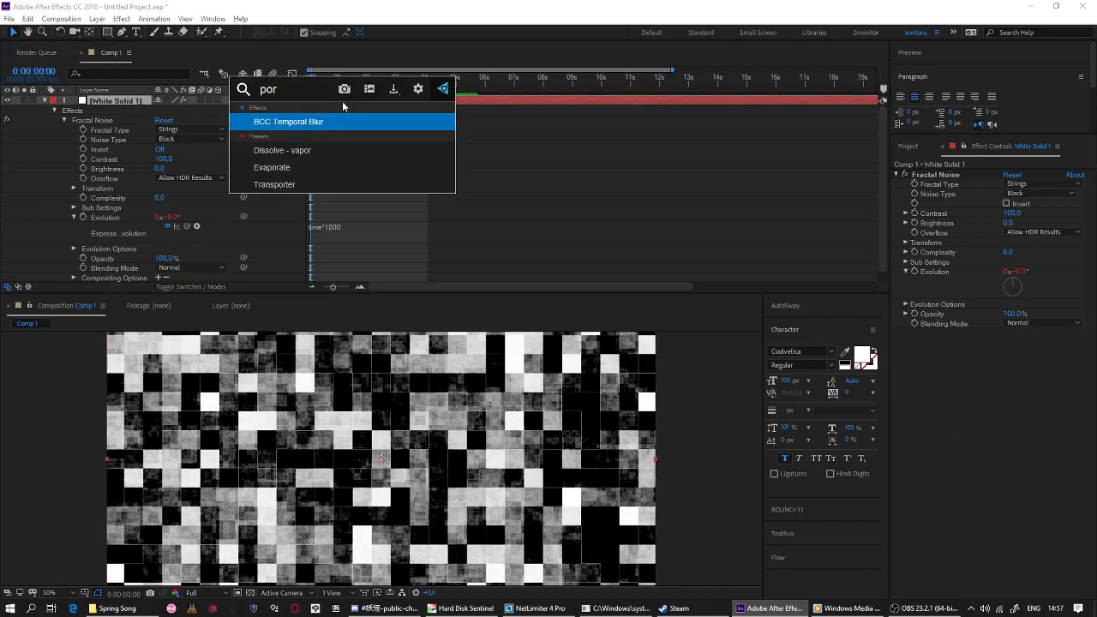
text(s)
key(BackSpace)
key(BackSpace)
text(ster)
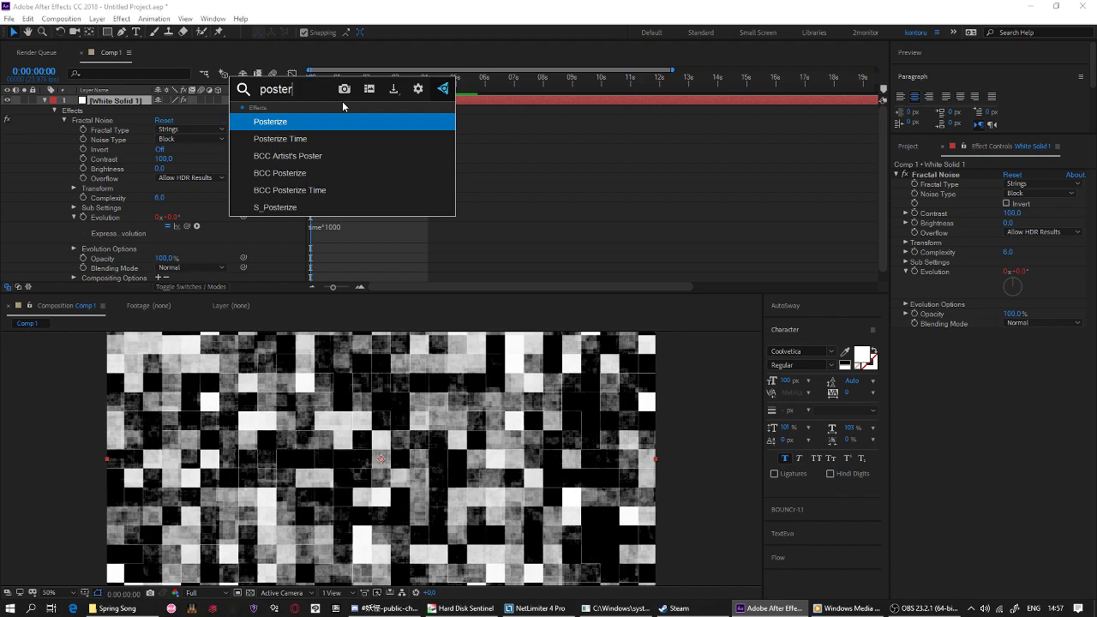
key(Down)
key(Return)
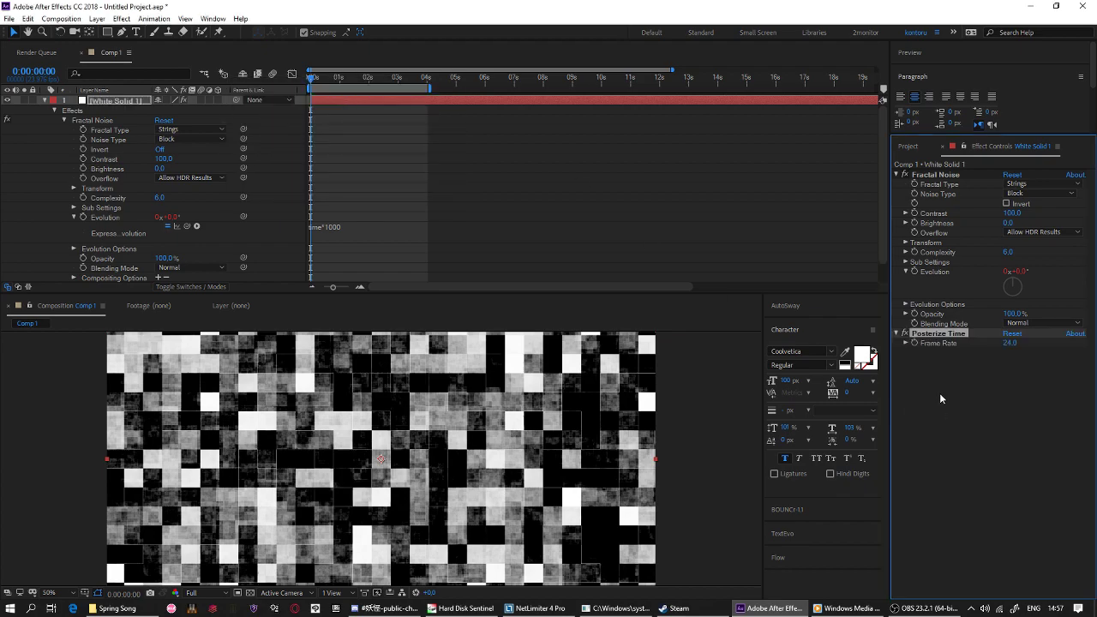
Set the Posterize Time frame rate to 7.
click(1008, 343)
text(9)
key(Return)
click(1005, 375)
Preview the posterized noise animation from the first frame, return to the start and deselect the layer.
drag(336, 79, 296, 77)
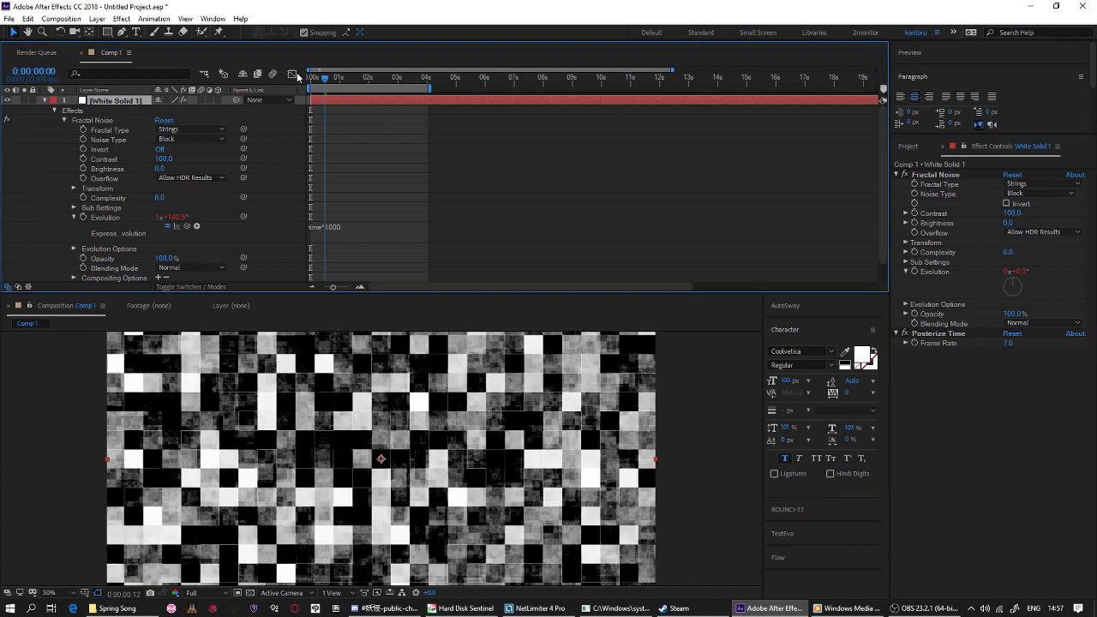
key(space)
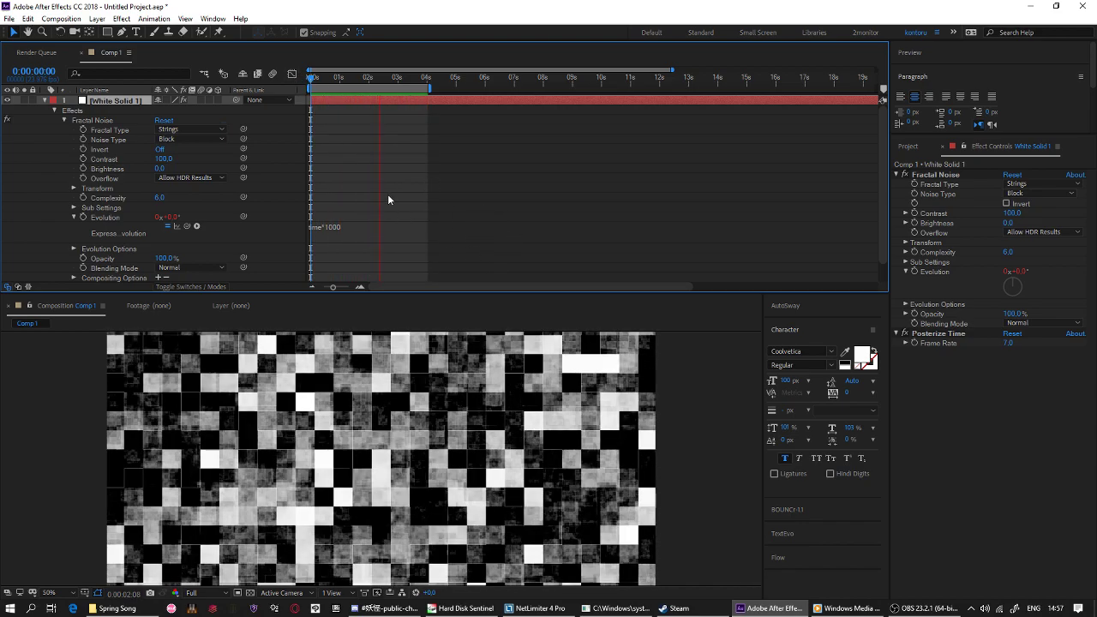
drag(343, 81, 312, 79)
click(338, 123)
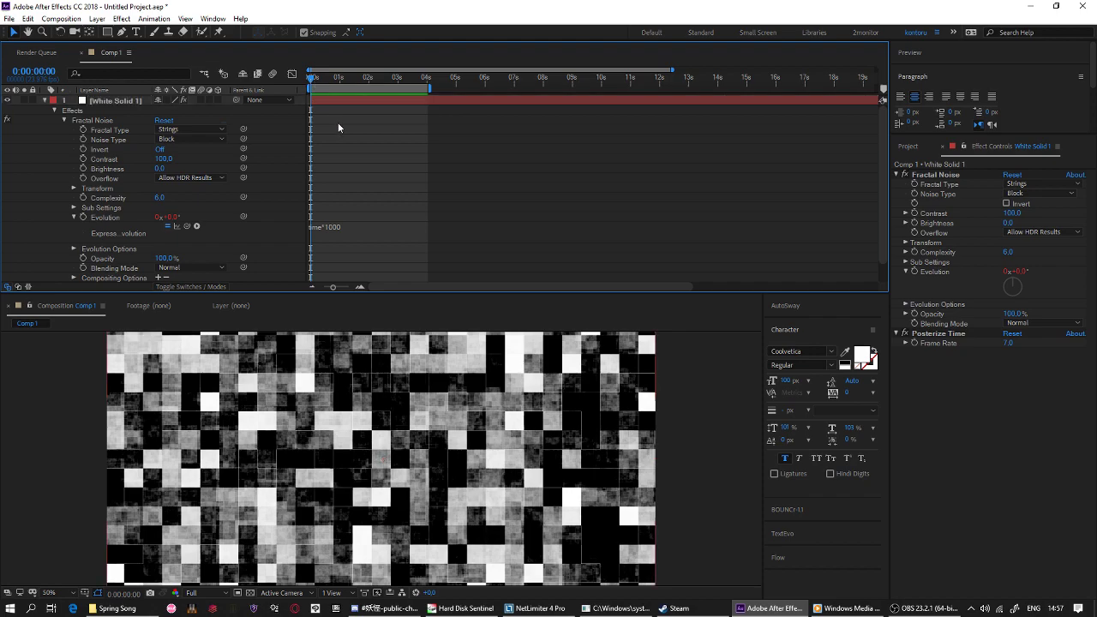
Split the white solid layer at 4 seconds, delete the part after it and return to the first frame.
click(336, 100)
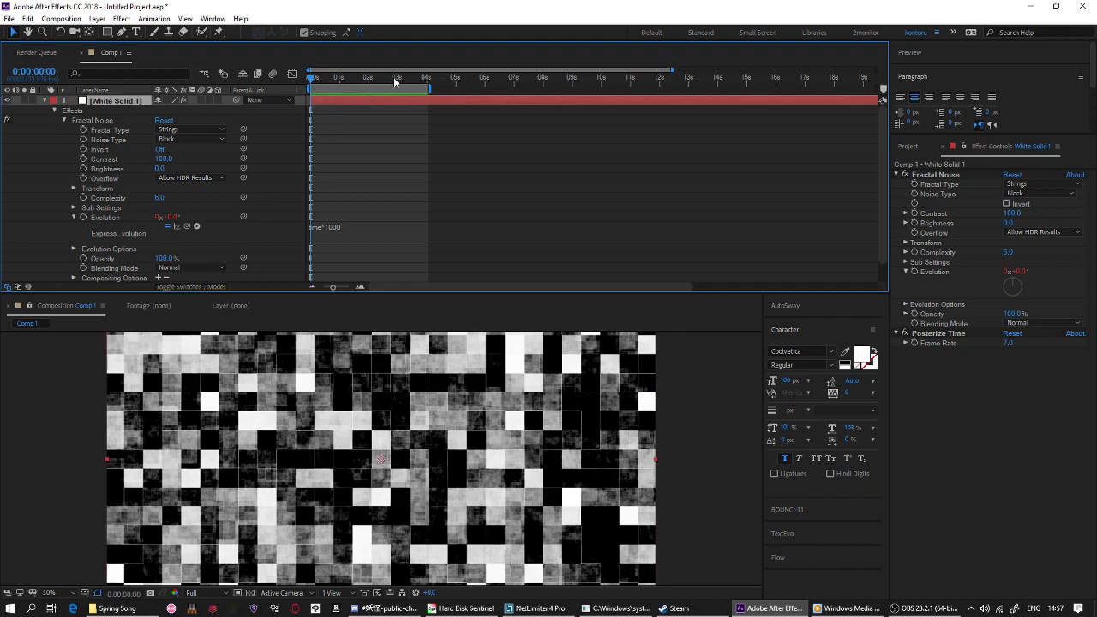
drag(394, 77, 421, 83)
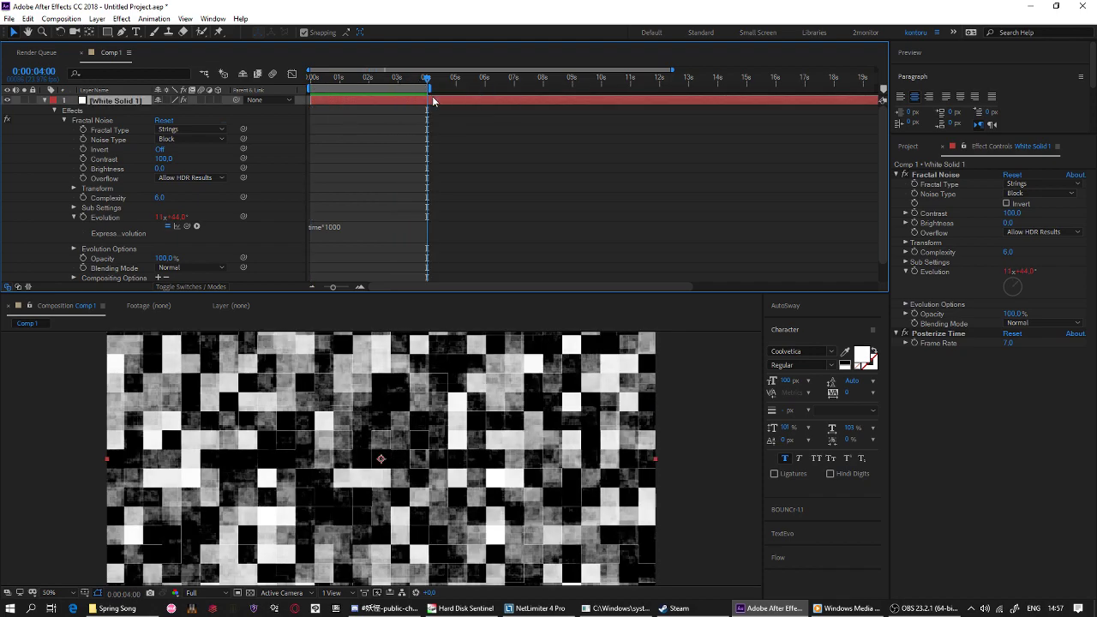
key(ctrl+shift+d)
key(Delete)
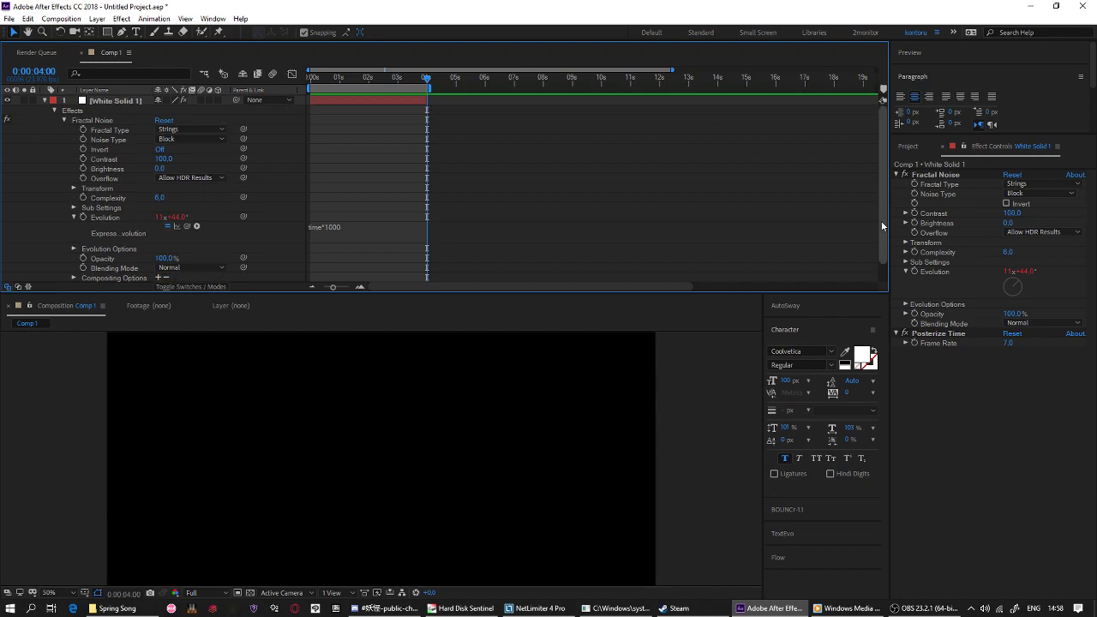
click(357, 77)
key(Home)
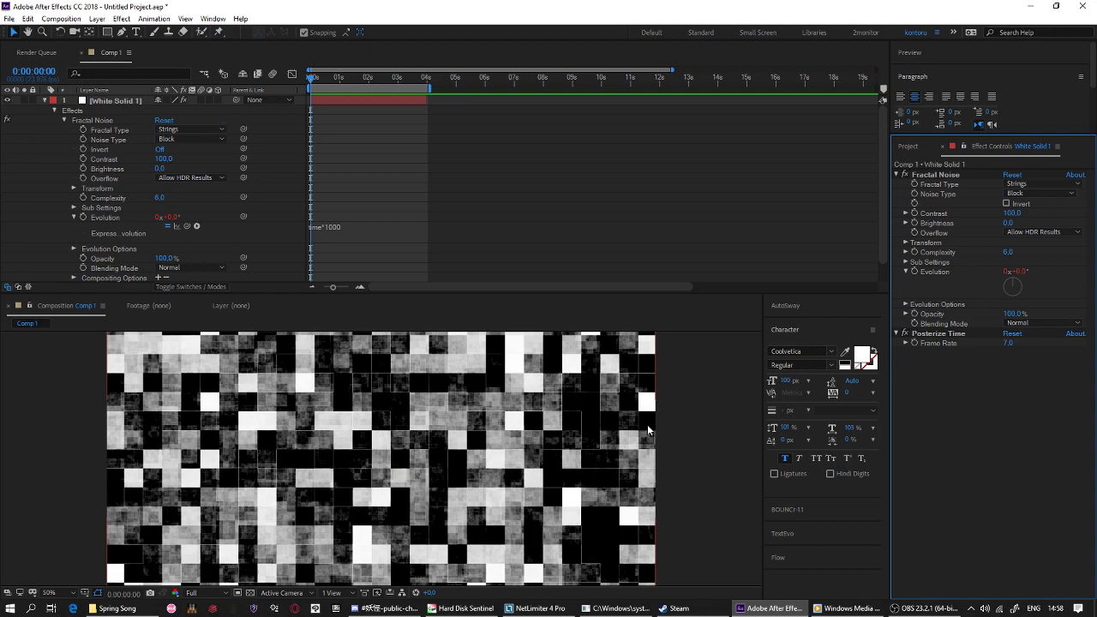
Select the trimmed white solid layer and apply the Tint effect to it.
click(334, 102)
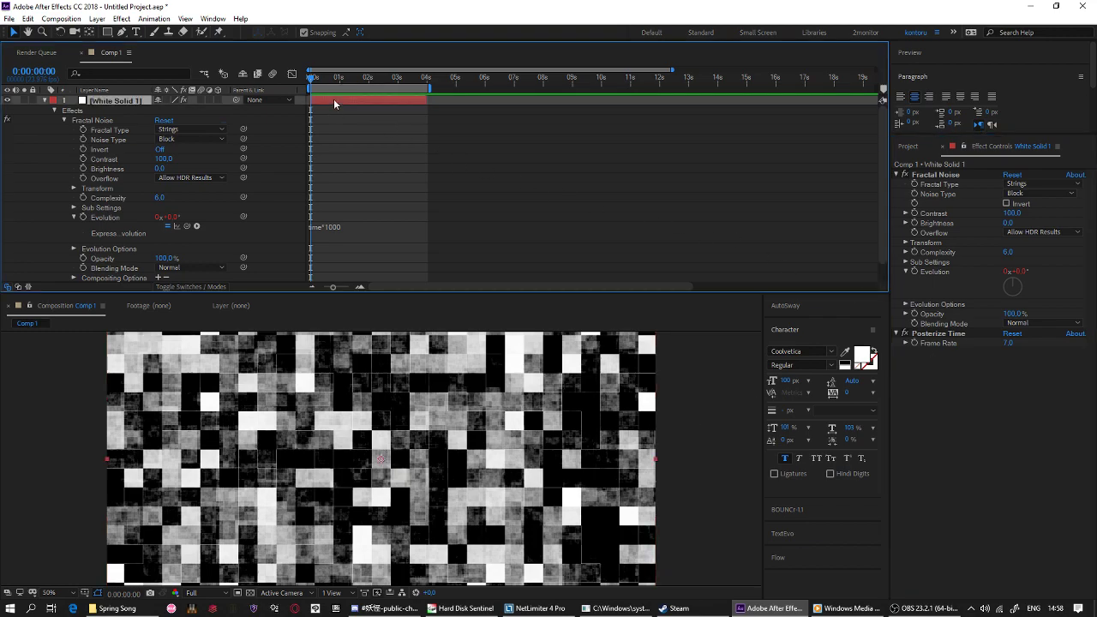
key(ctrl+space)
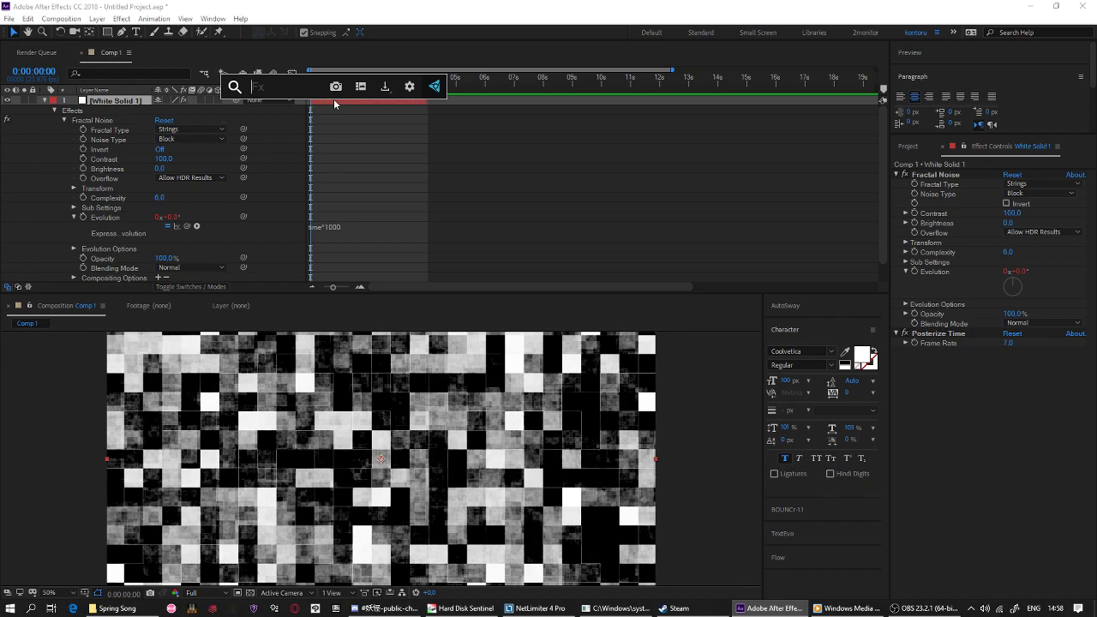
text(tint)
key(Return)
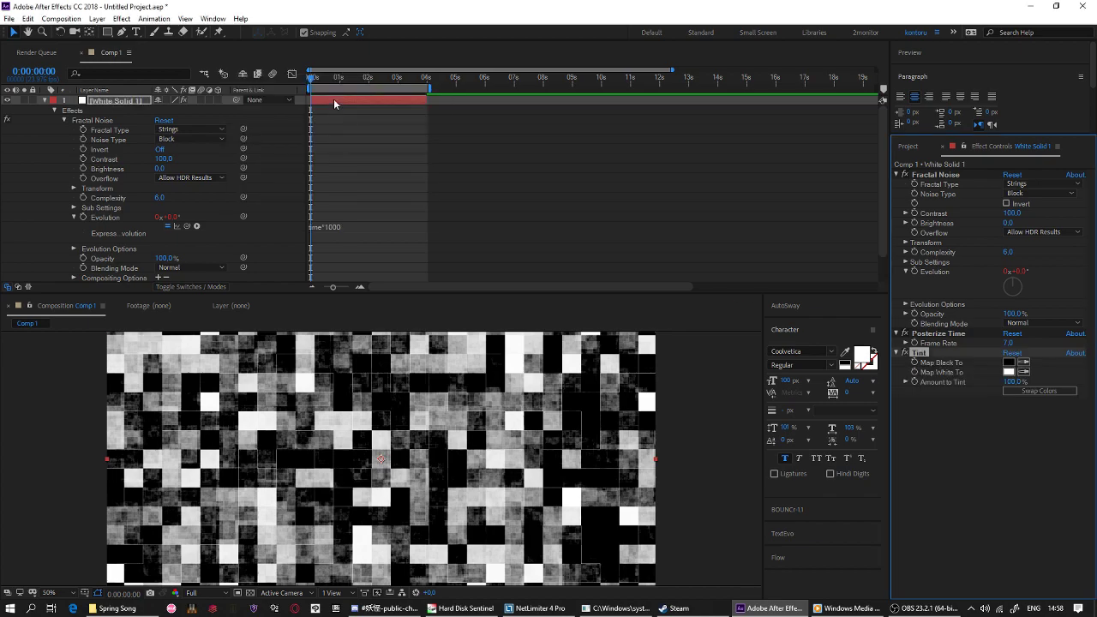
Set the Tint effect's Map Black To colour to a fully saturated, fully bright green with a hue of 120°.
click(1009, 362)
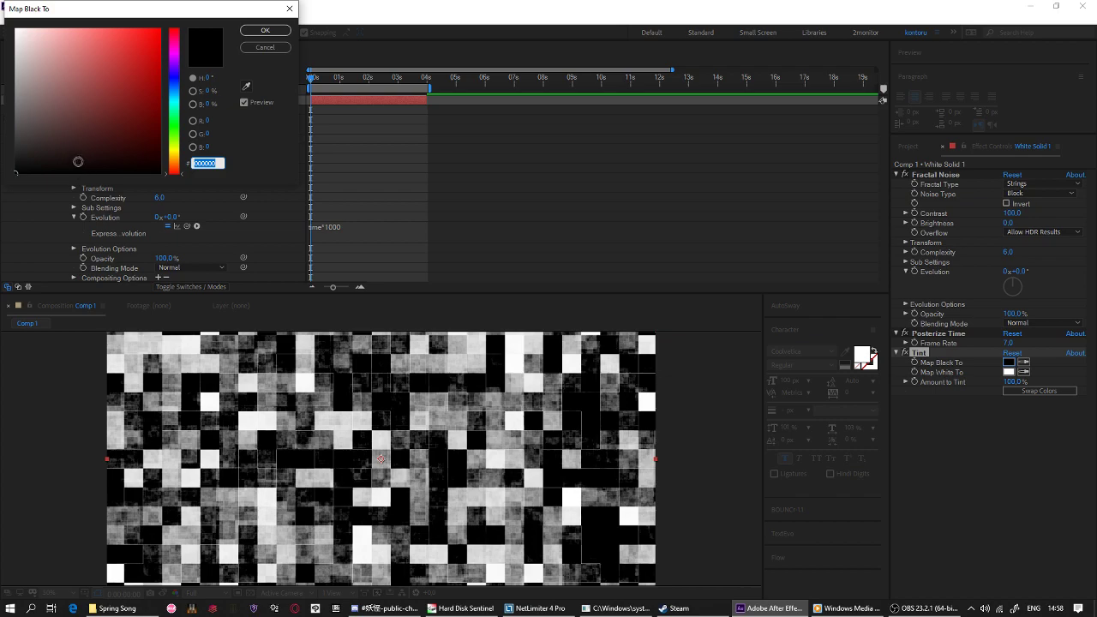
drag(77, 161, 13, 25)
click(175, 128)
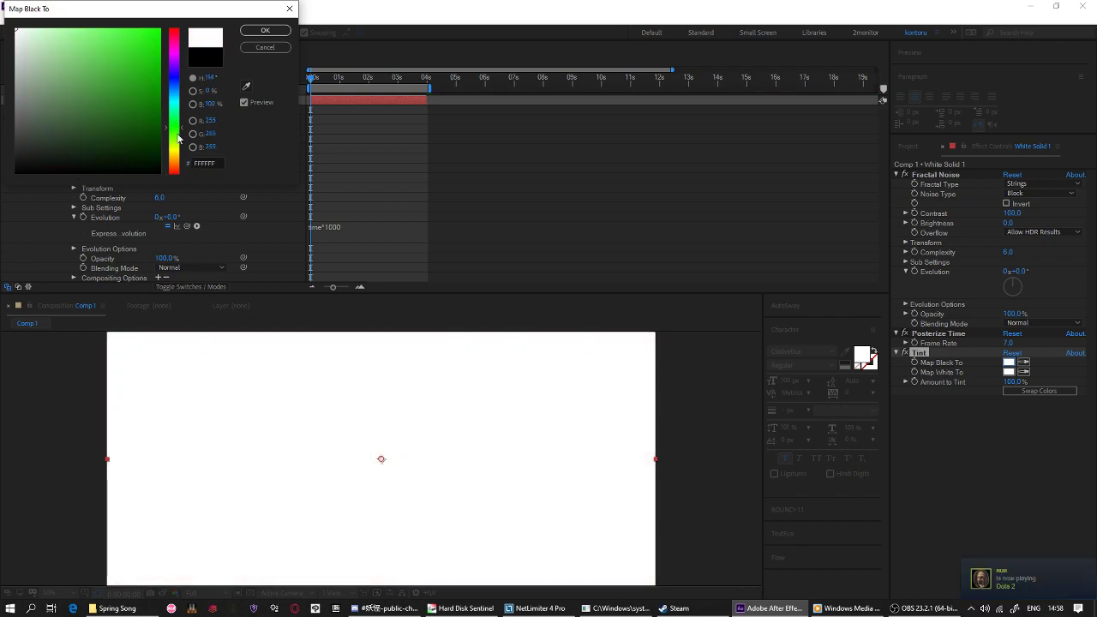
drag(145, 83, 191, 25)
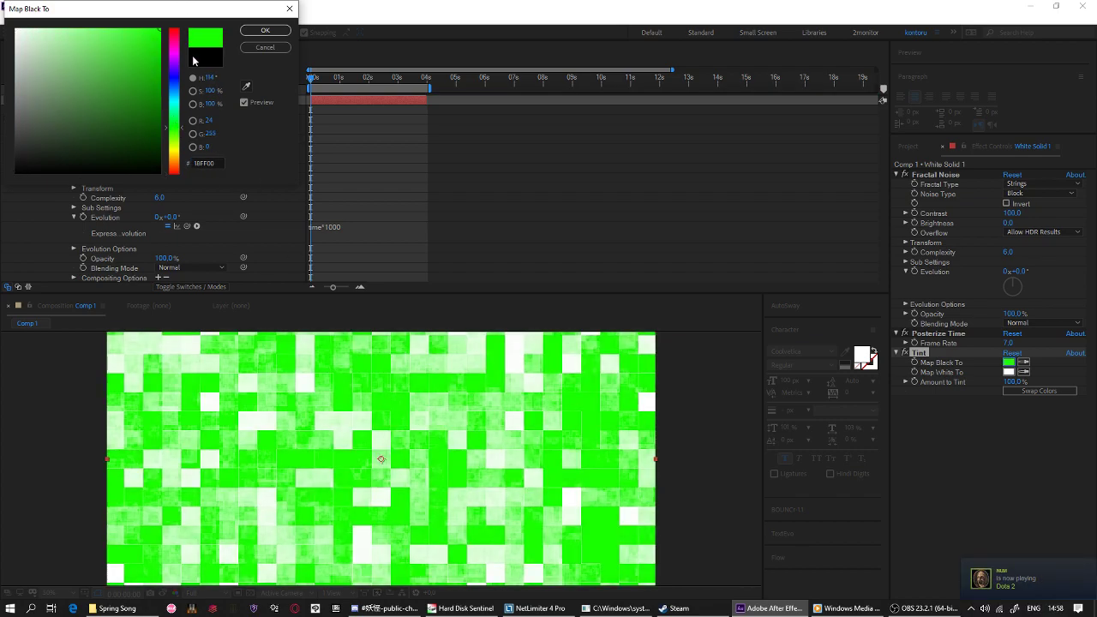
click(212, 77)
text(12)
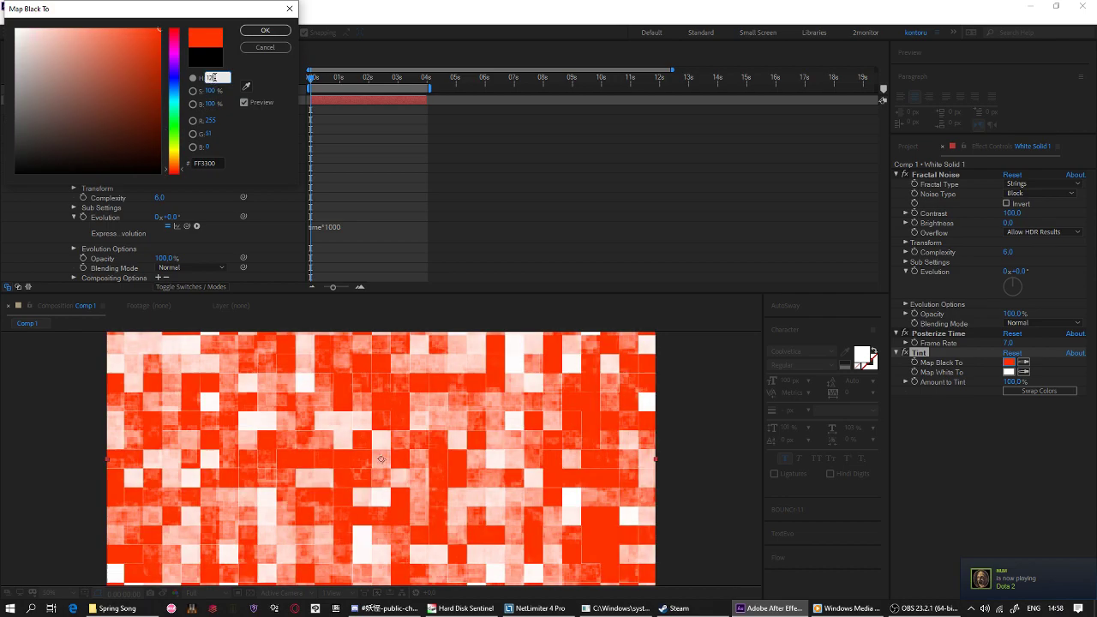
text(0)
click(275, 33)
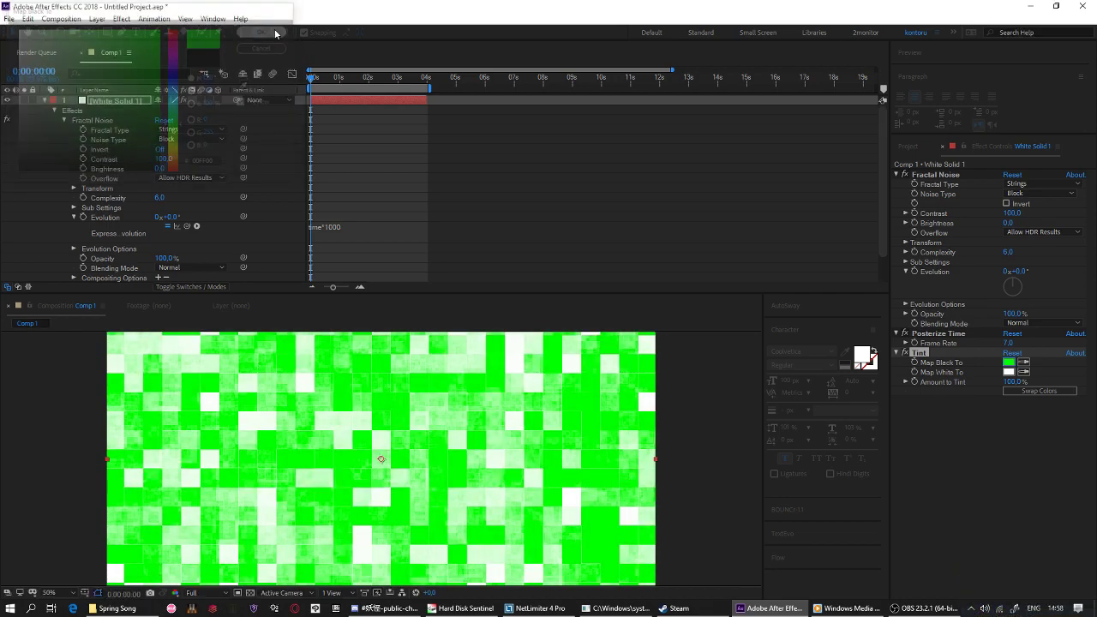
Swap the Tint effect's two colours so black maps to white and white maps to green, and deselect the effect.
click(1032, 392)
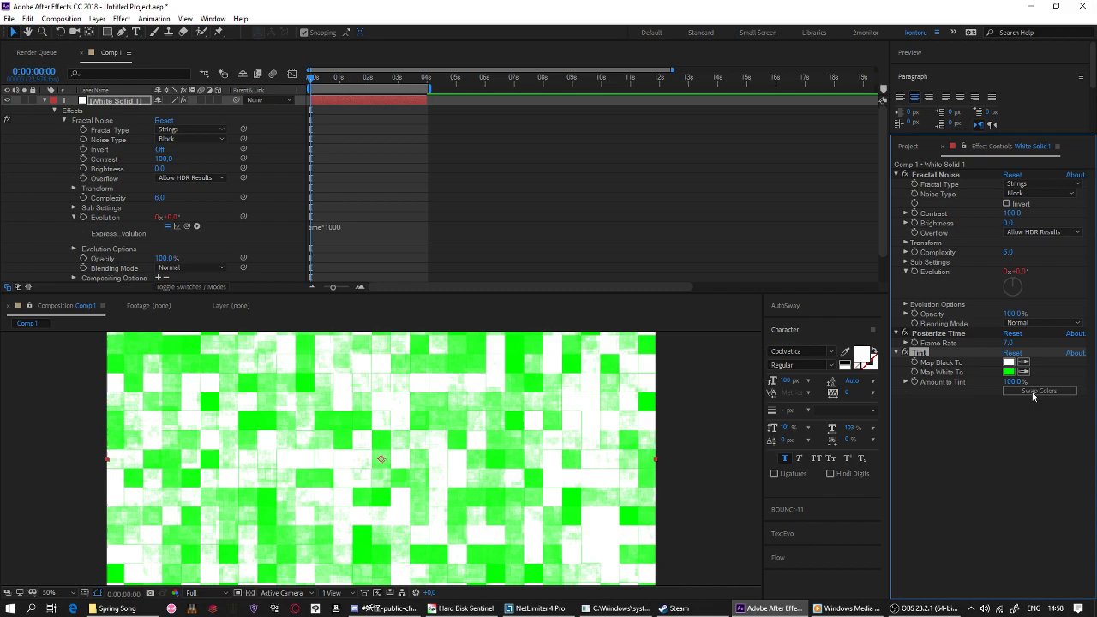
scroll(507, 499, up, 1)
scroll(505, 490, down, 1)
scroll(414, 465, up, 1)
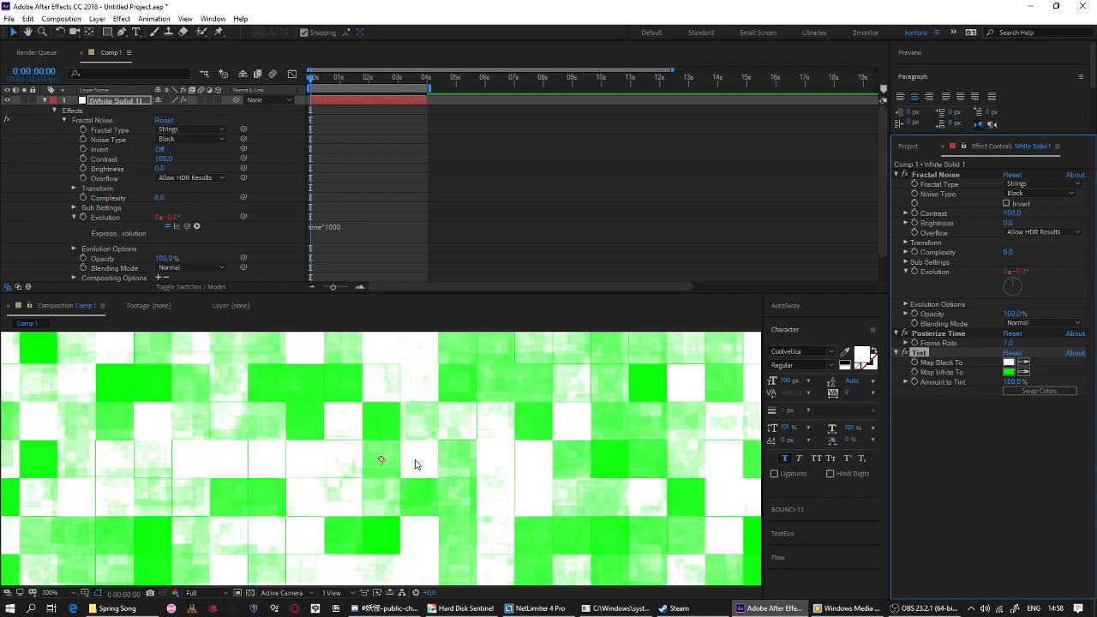
scroll(418, 463, down, 2)
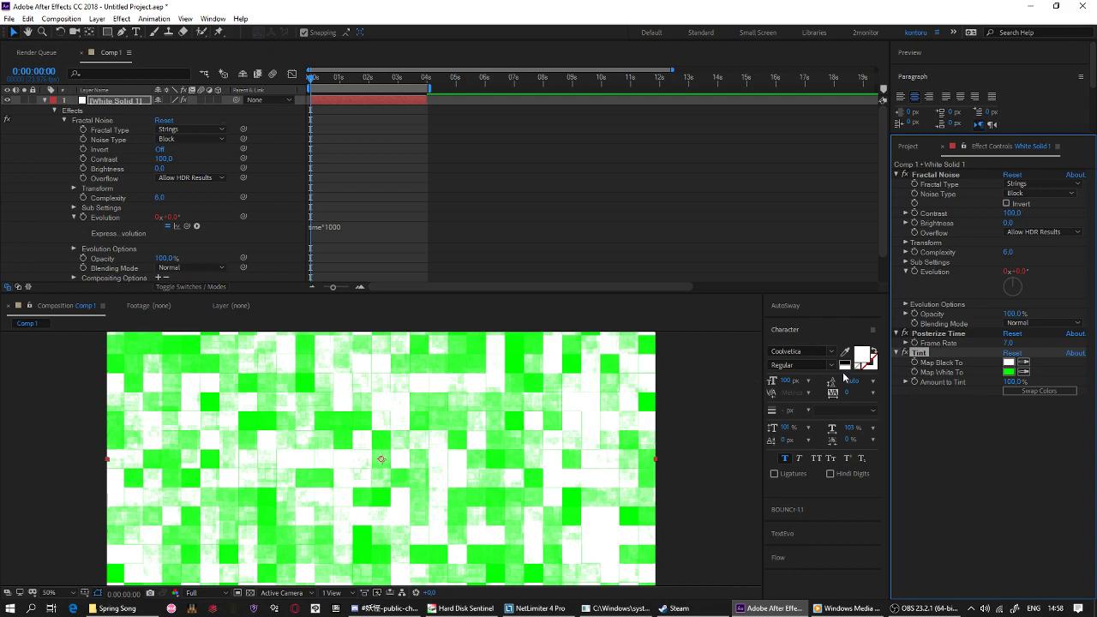
click(995, 400)
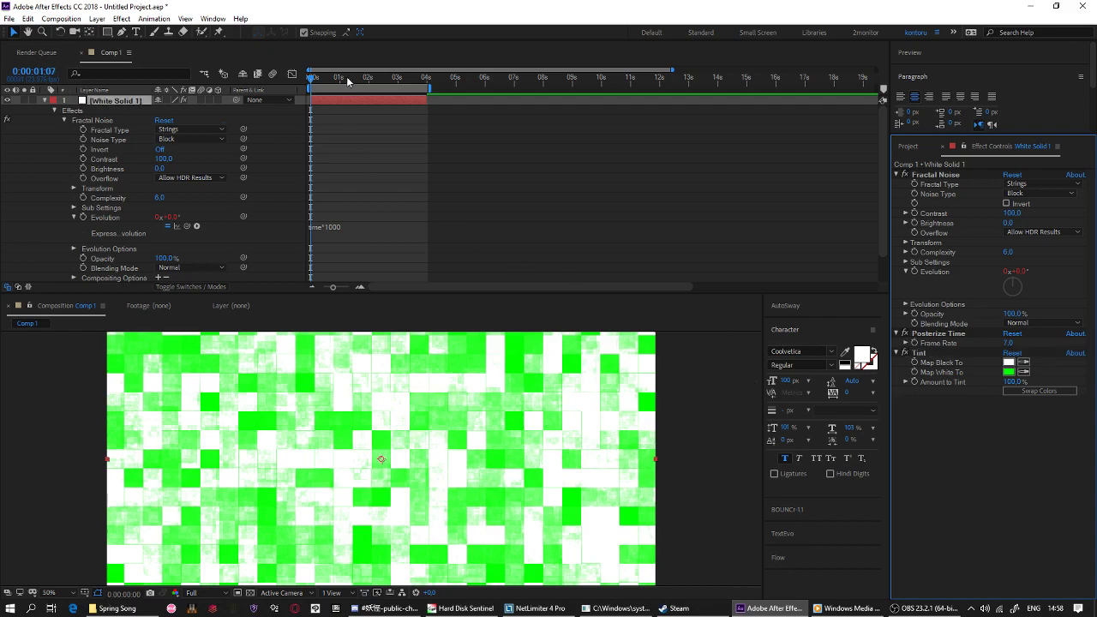
Pre-compose the white solid layer, moving all attributes and matching the duration to the layer, and open the new composition.
click(331, 140)
click(334, 97)
key(ctrl+shift+c)
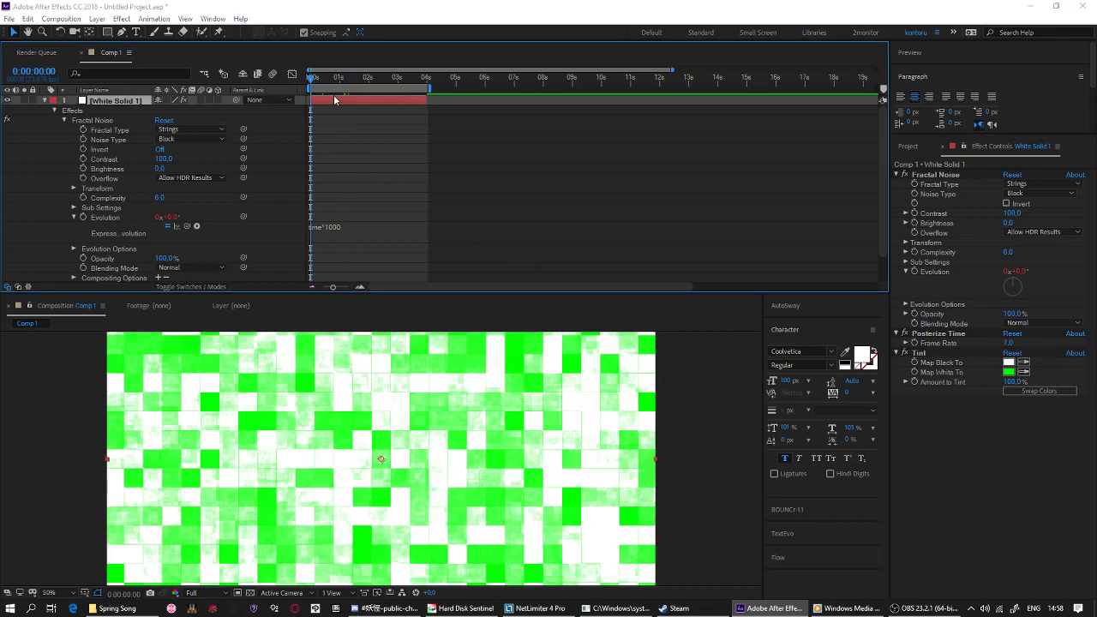
click(151, 178)
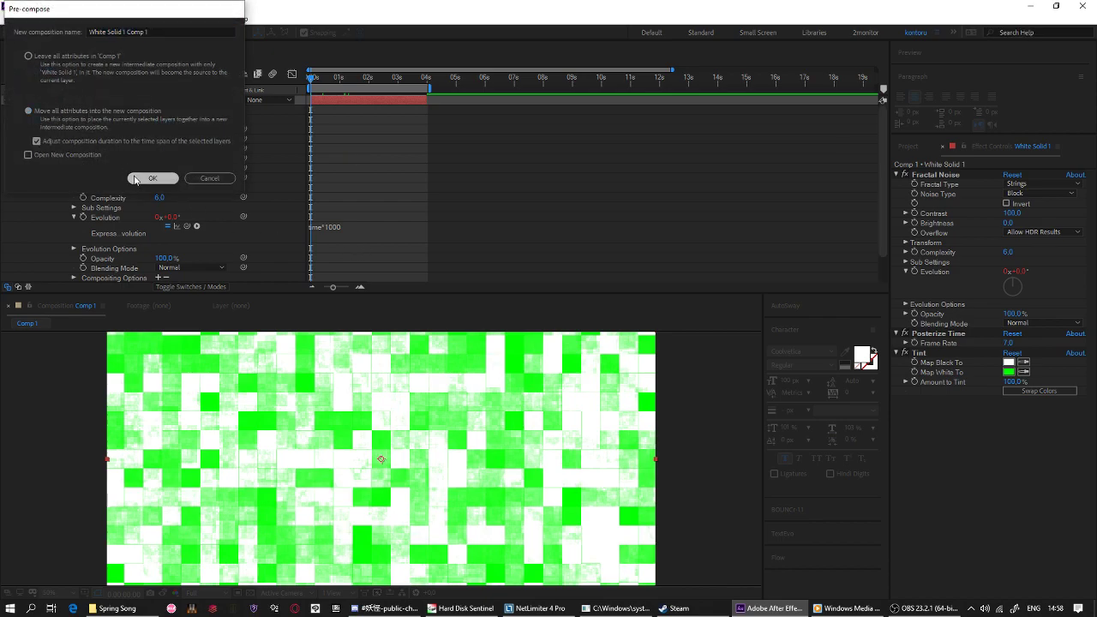
double_click(329, 101)
key(ctrl+k)
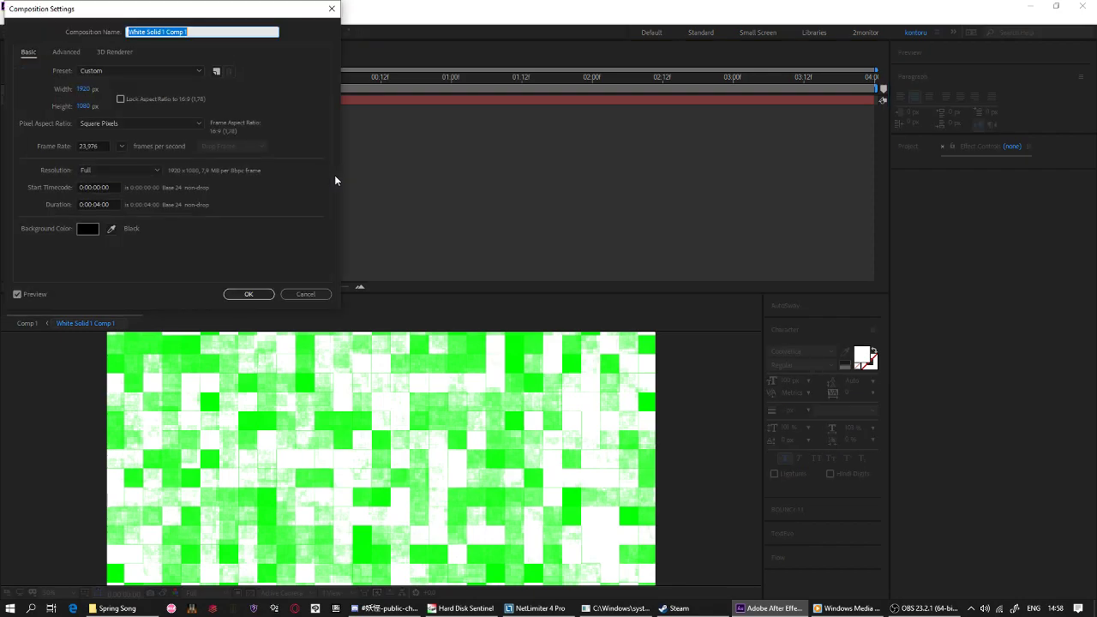
drag(175, 5, 705, 166)
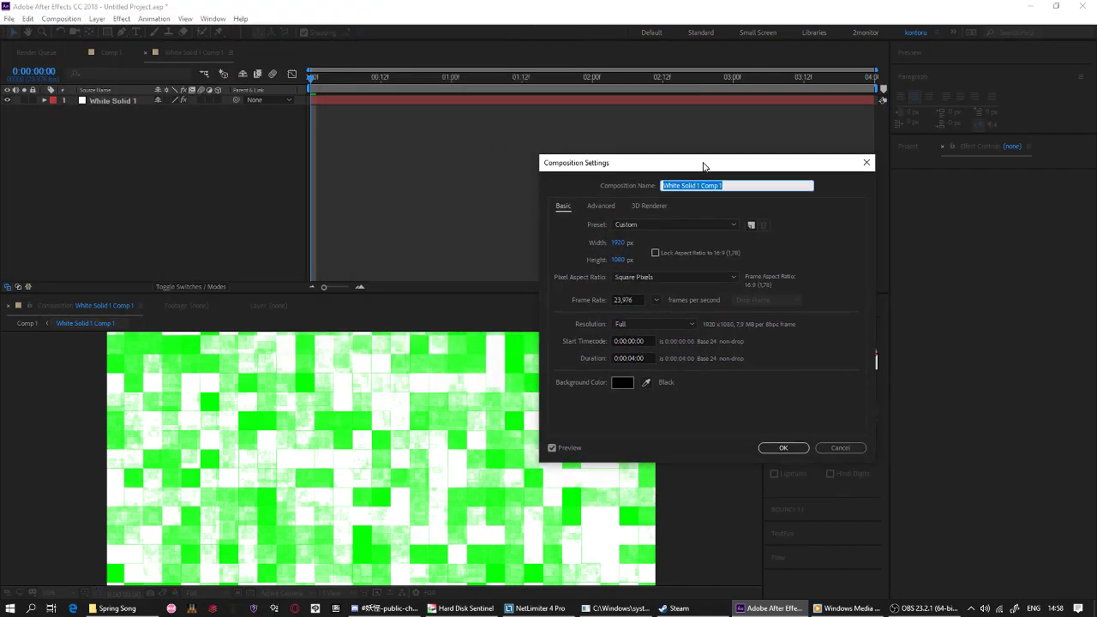
click(840, 447)
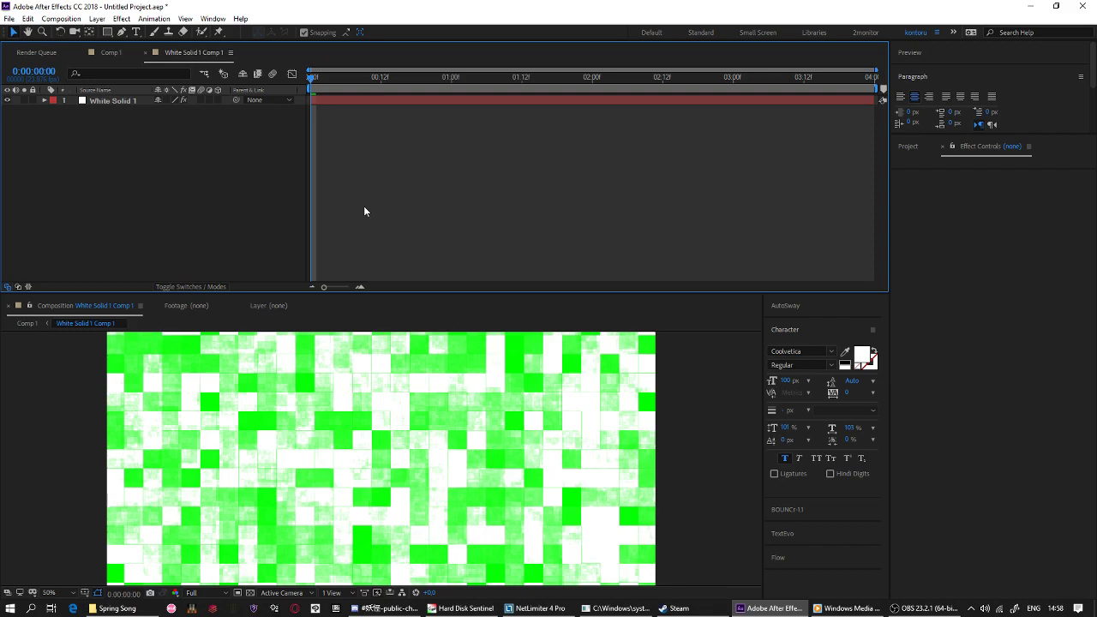
Resize the nested composition to 500 px wide and 300 px high in its composition settings.
key(ctrl+k)
click(621, 242)
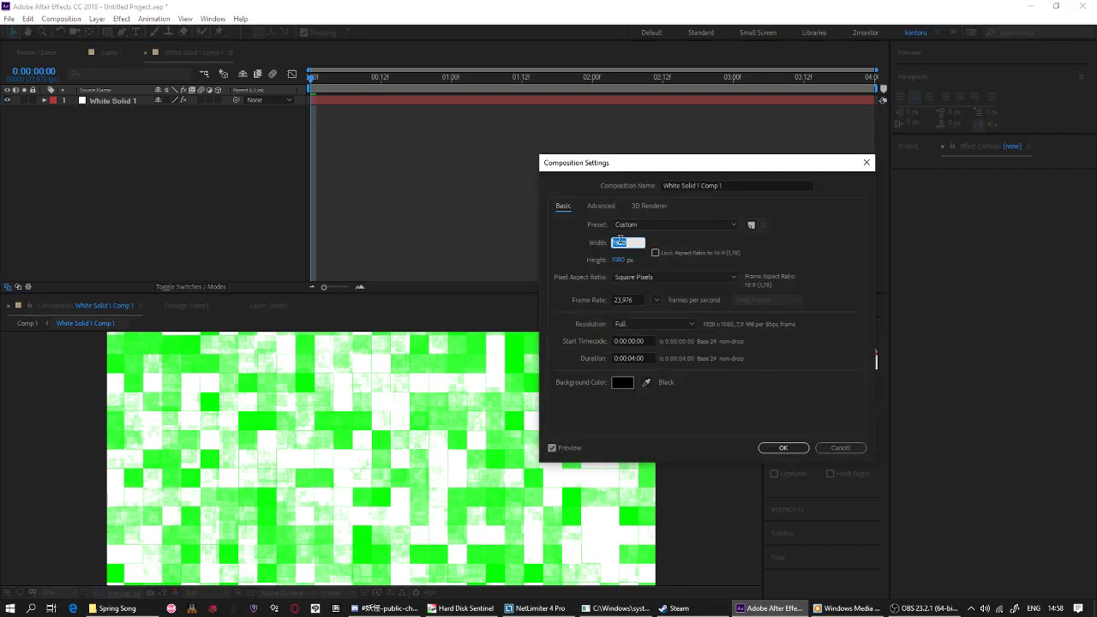
text(500)
key(Tab)
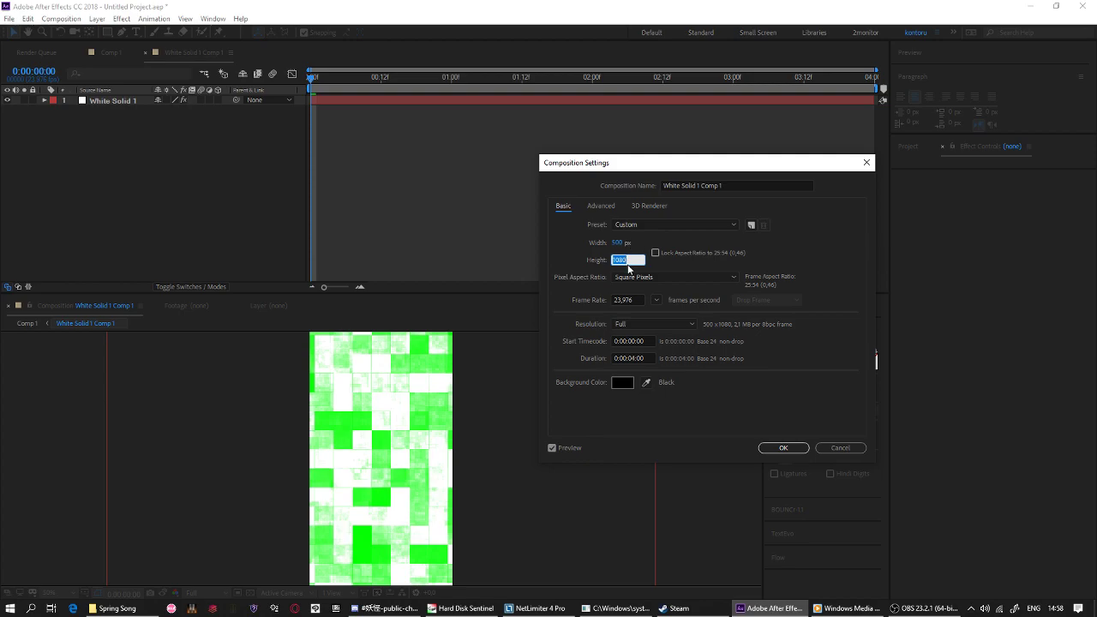
text(300)
key(Return)
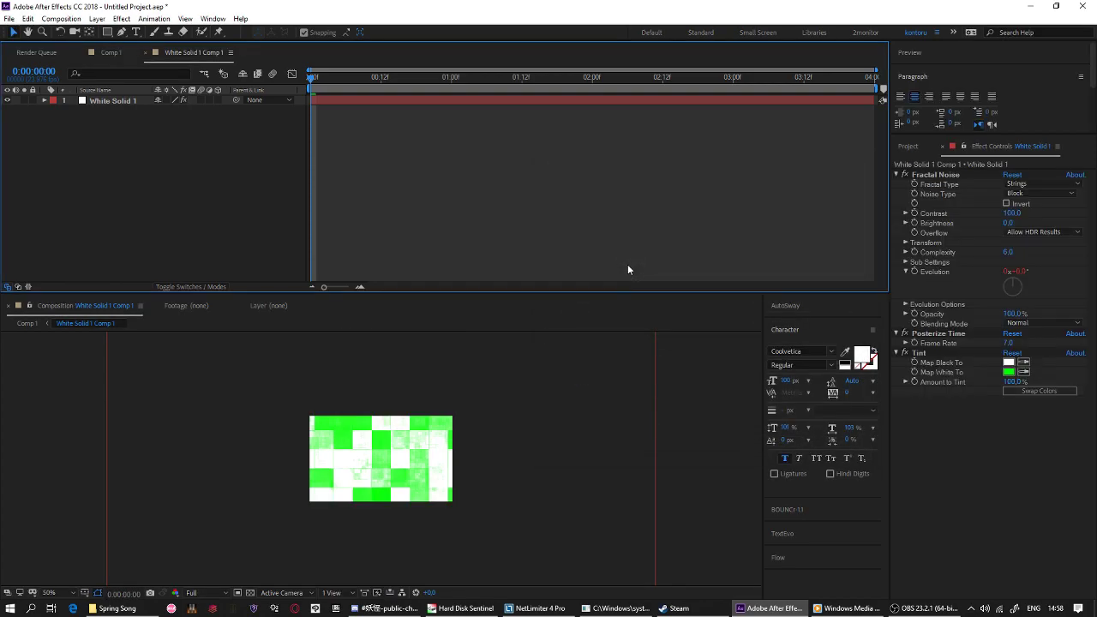
Set the nested composition's width to 300 px and its height to 500 px.
key(ctrl+k)
click(617, 242)
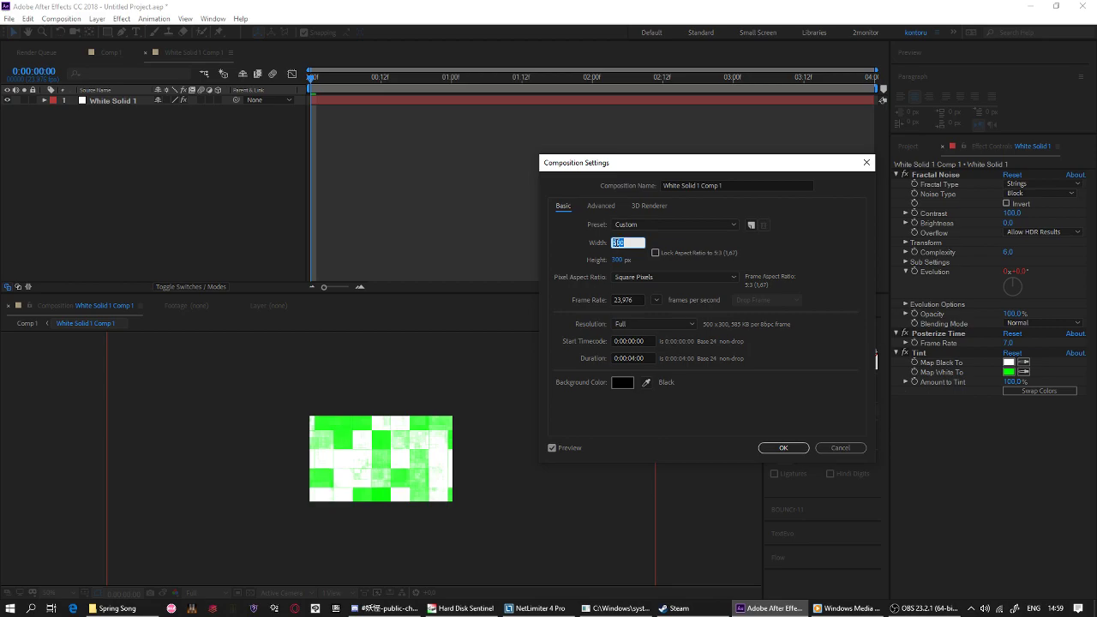
text(300)
key(Tab)
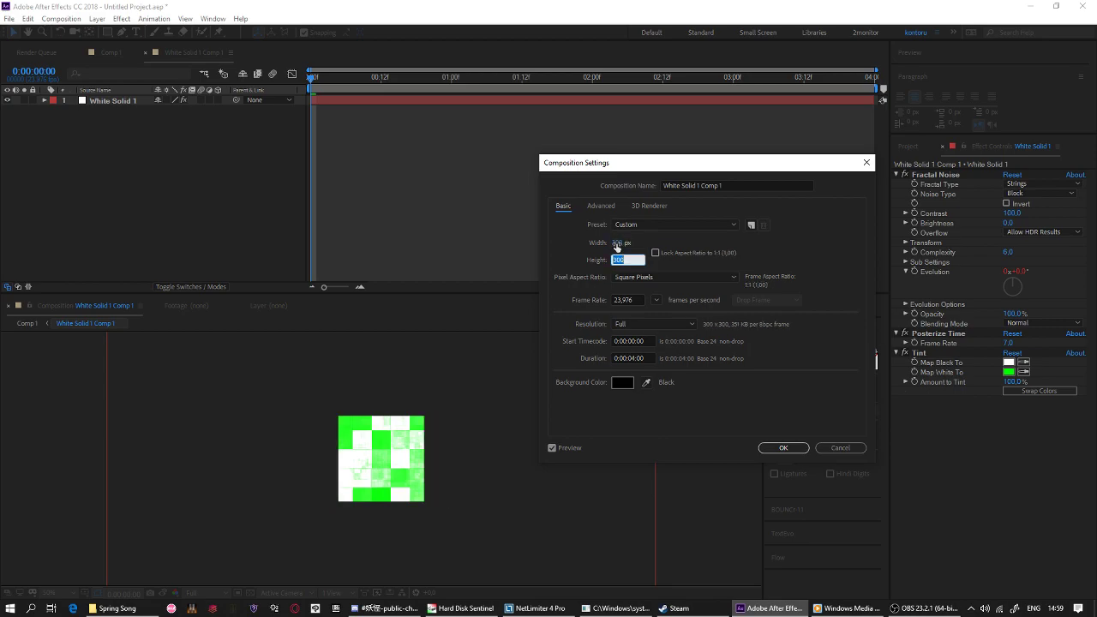
text(500)
key(Return)
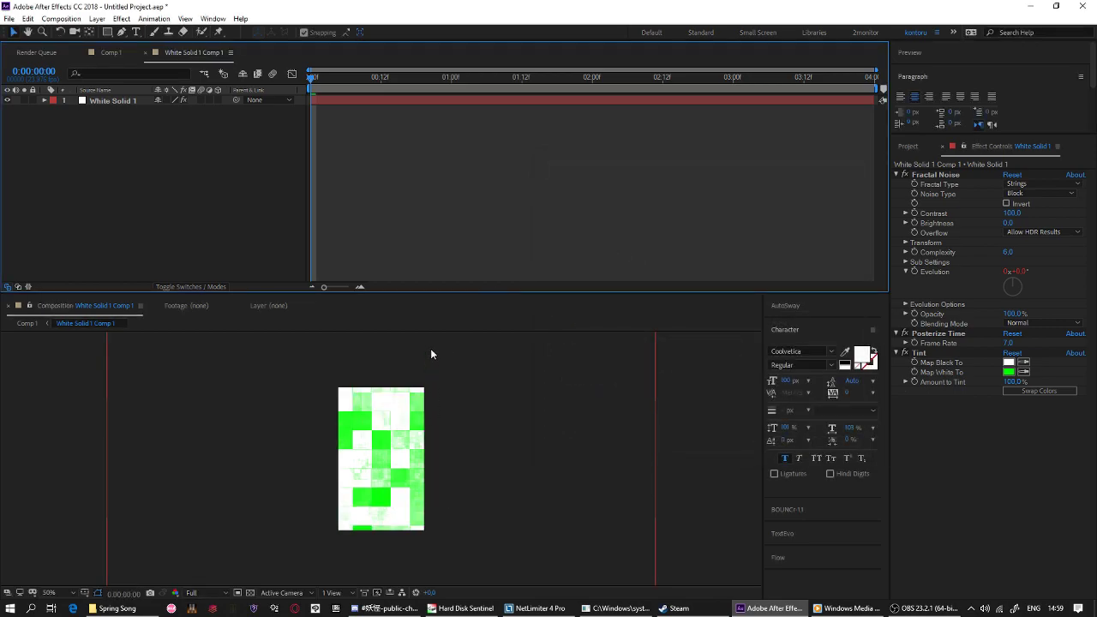
Preview the green block animation in the resized composition and stop playback.
key(space)
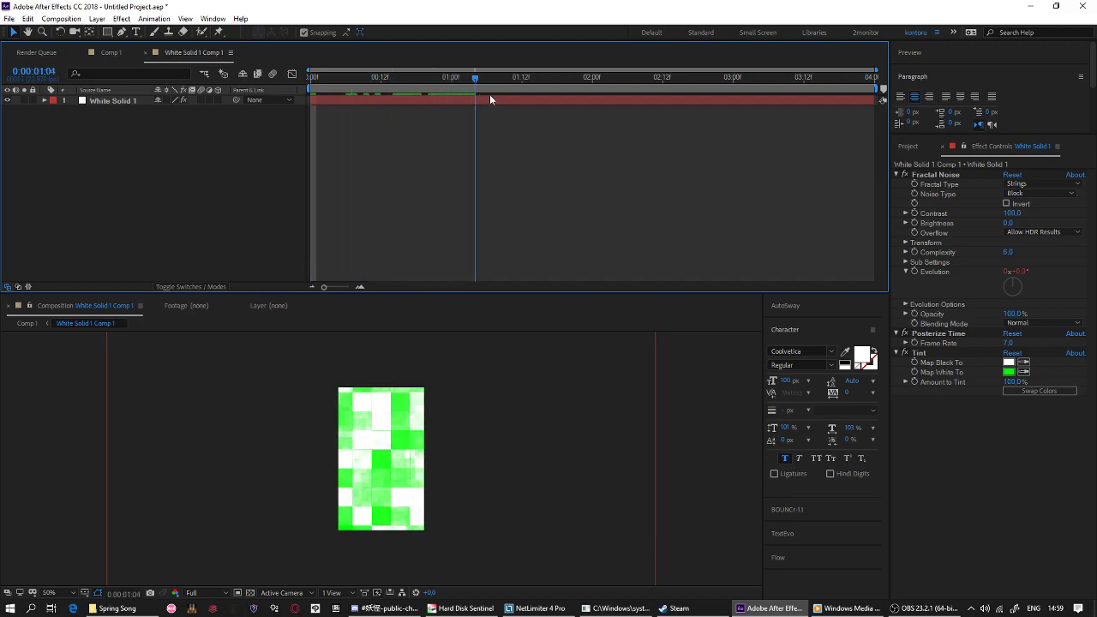
key(space)
click(915, 417)
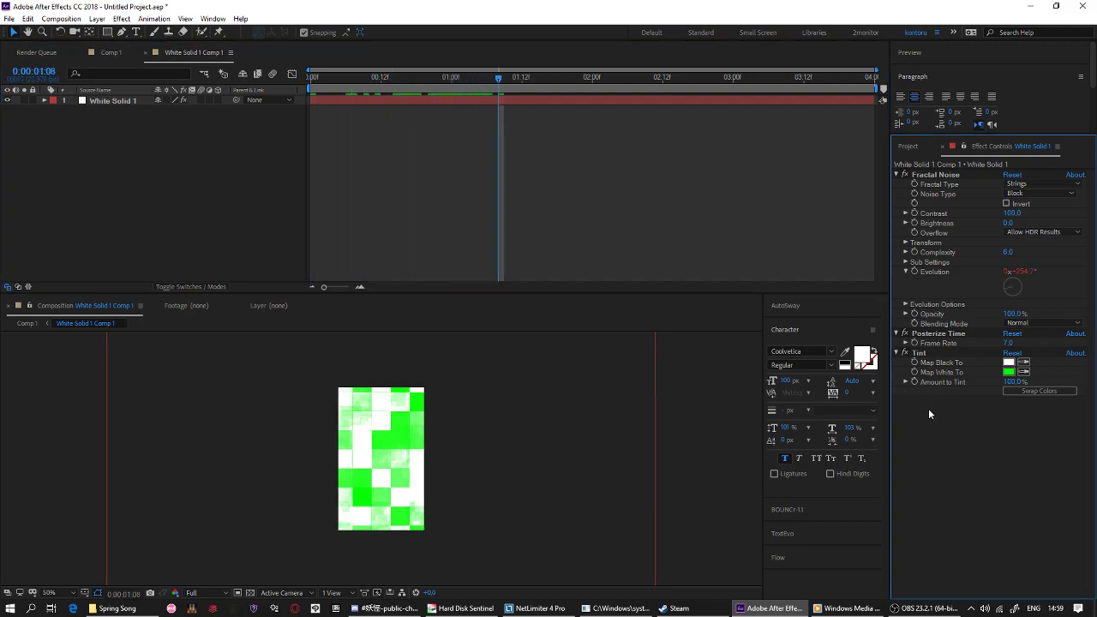
key(ctrl+space)
key(Escape)
click(459, 223)
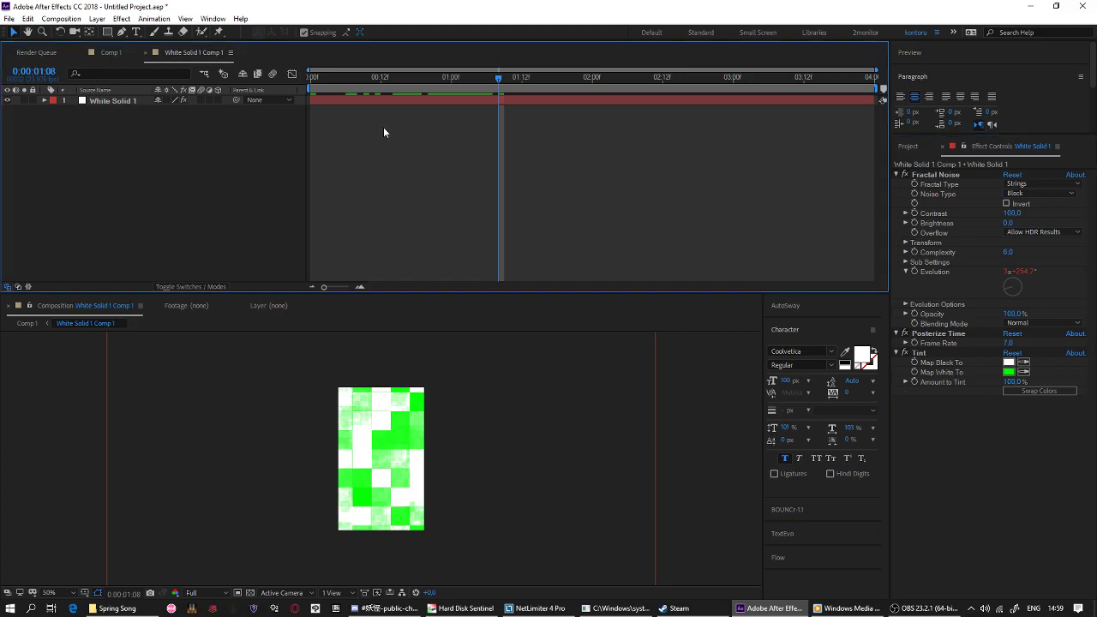
At frame 3, apply Keylight (1.2) to the white solid layer and sample the Tint effect's green as the Screen Colour.
drag(393, 79, 328, 79)
scroll(373, 447, up, 1)
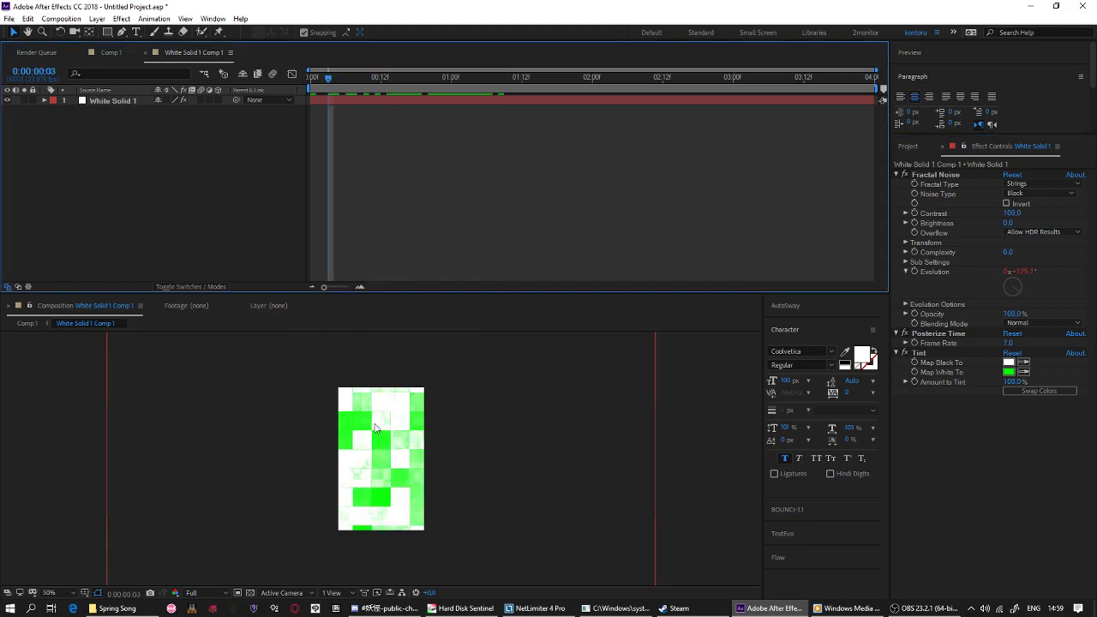
click(407, 102)
key(ctrl+space)
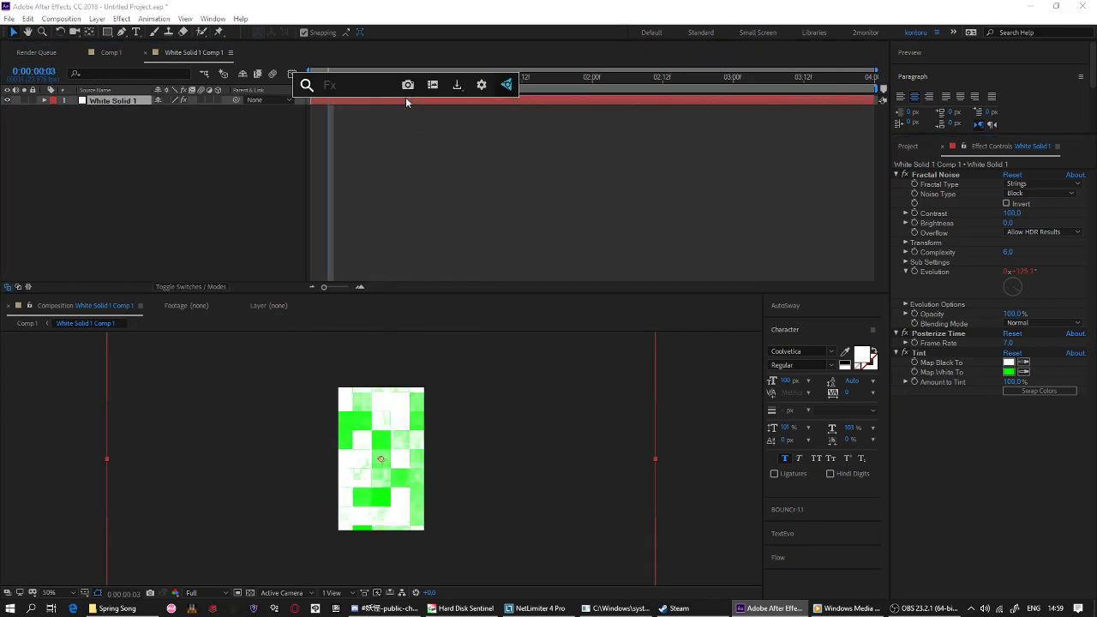
text(key)
key(Down)
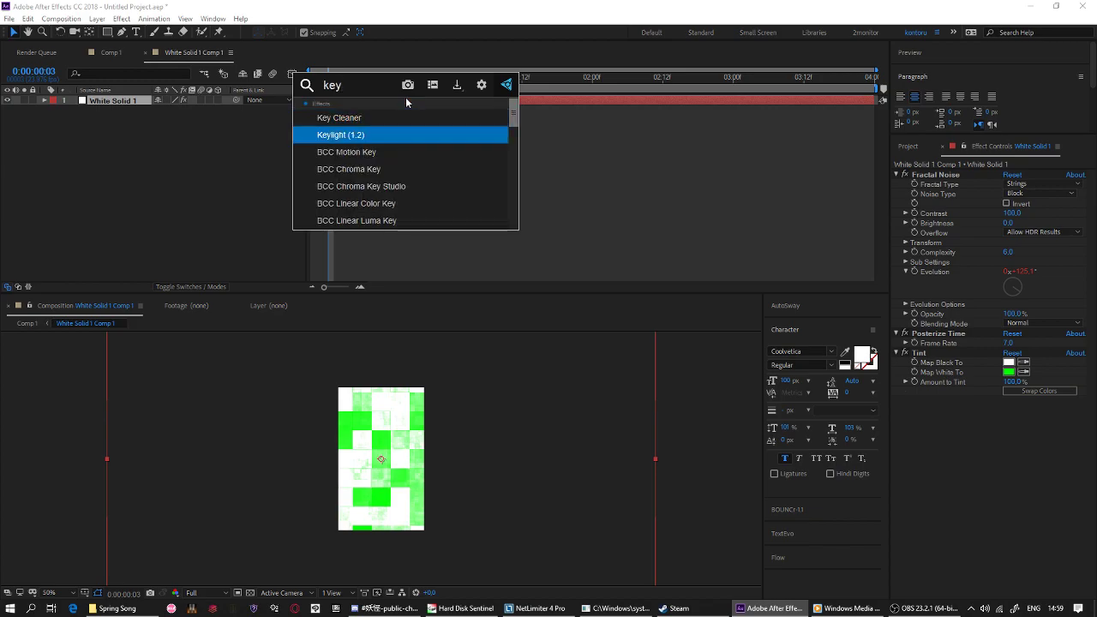
key(Return)
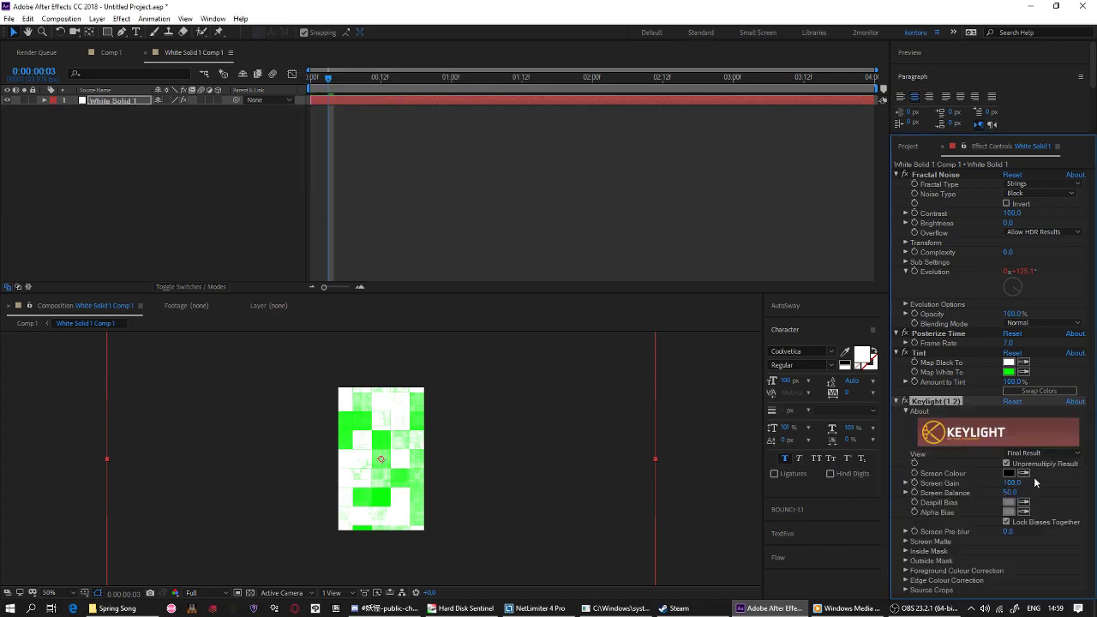
click(1009, 370)
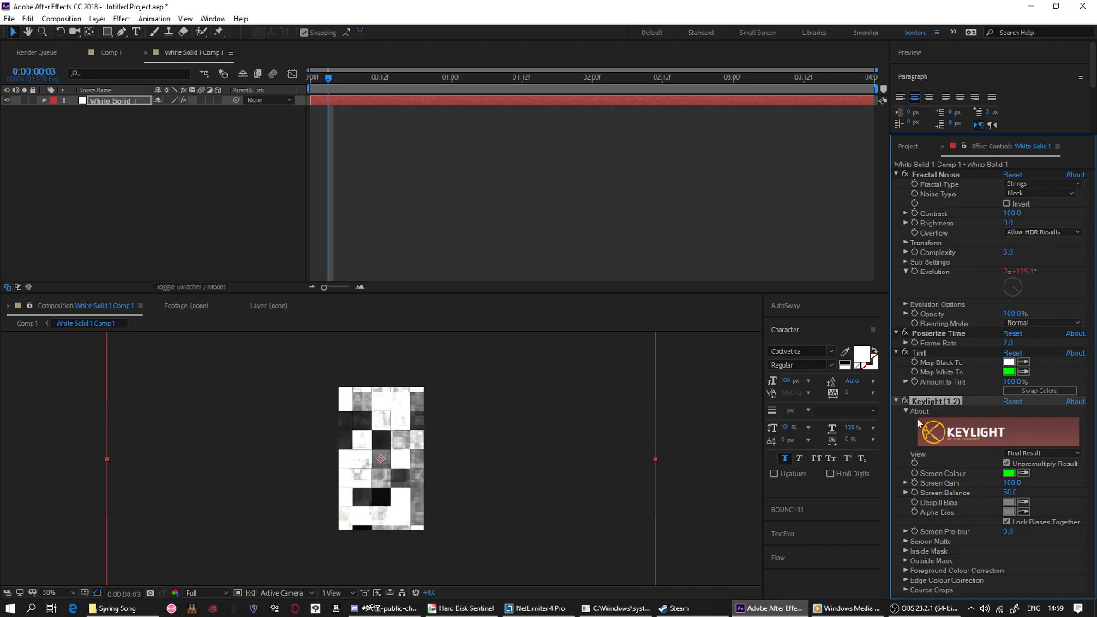
Display the keyed composition over the transparency grid.
scroll(536, 474, down, 2)
scroll(535, 474, up, 2)
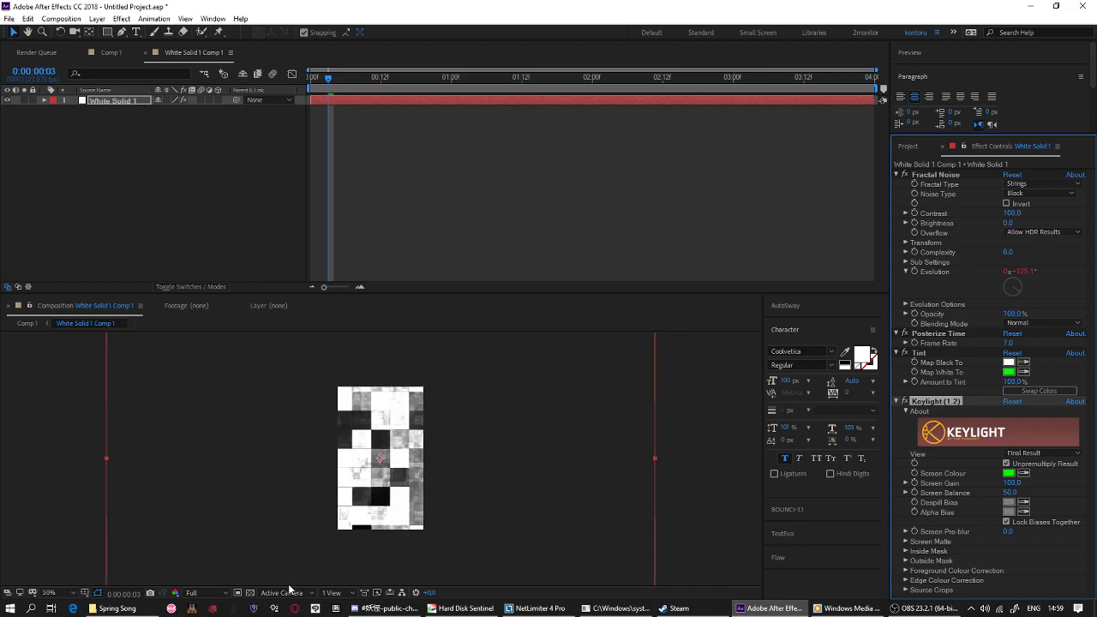
scroll(304, 553, up, 1)
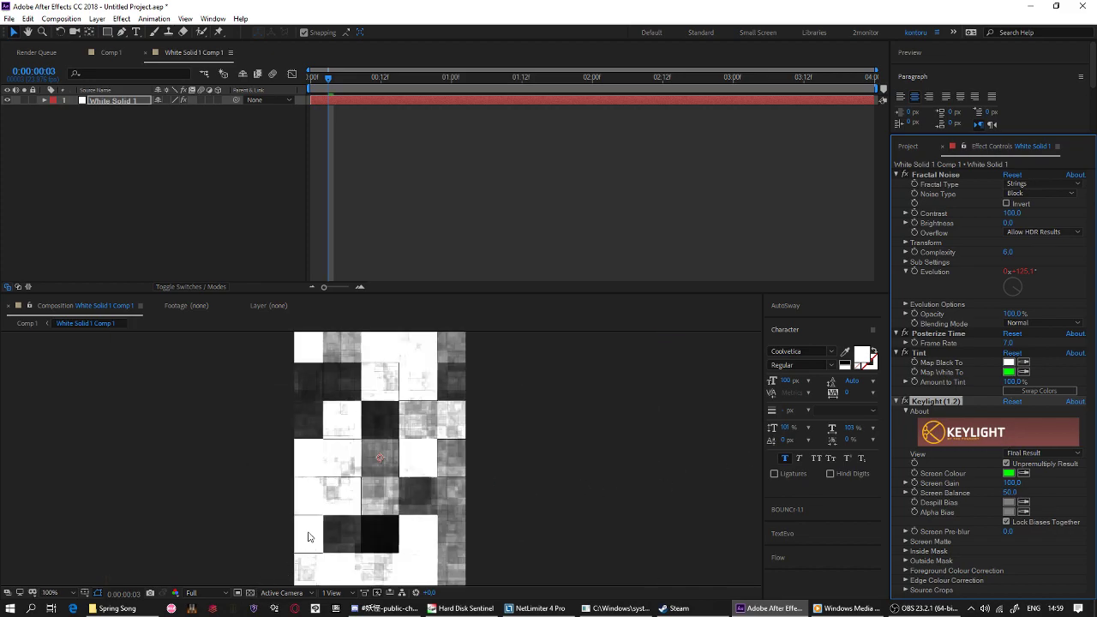
scroll(319, 529, up, 1)
scroll(330, 519, down, 1)
click(249, 592)
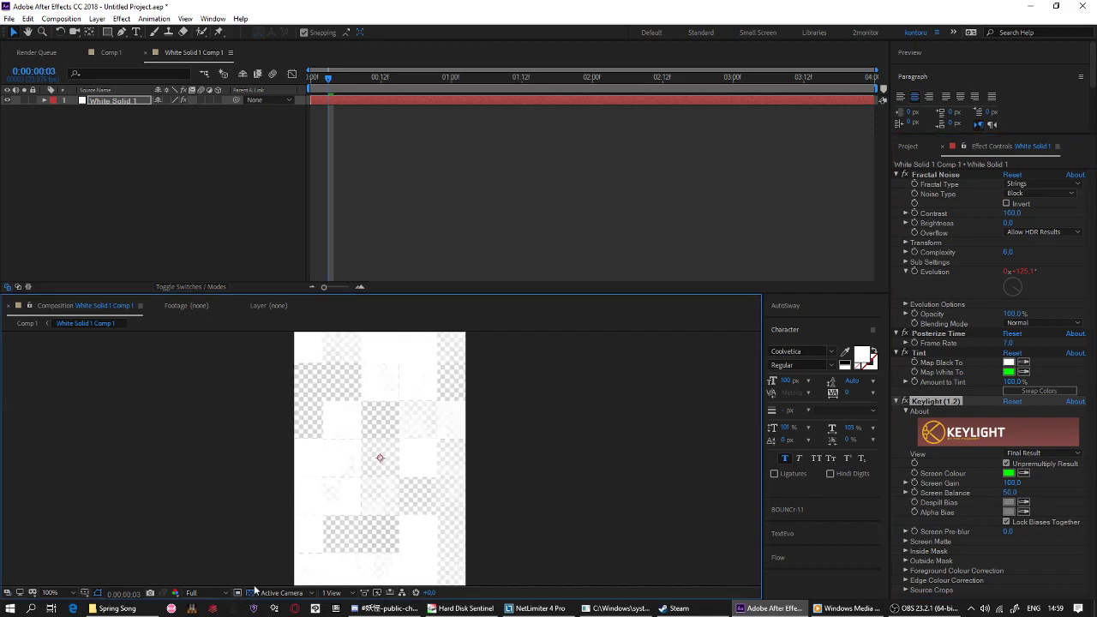
Preview the keyed block animation and return the playhead to the first frame.
key(space)
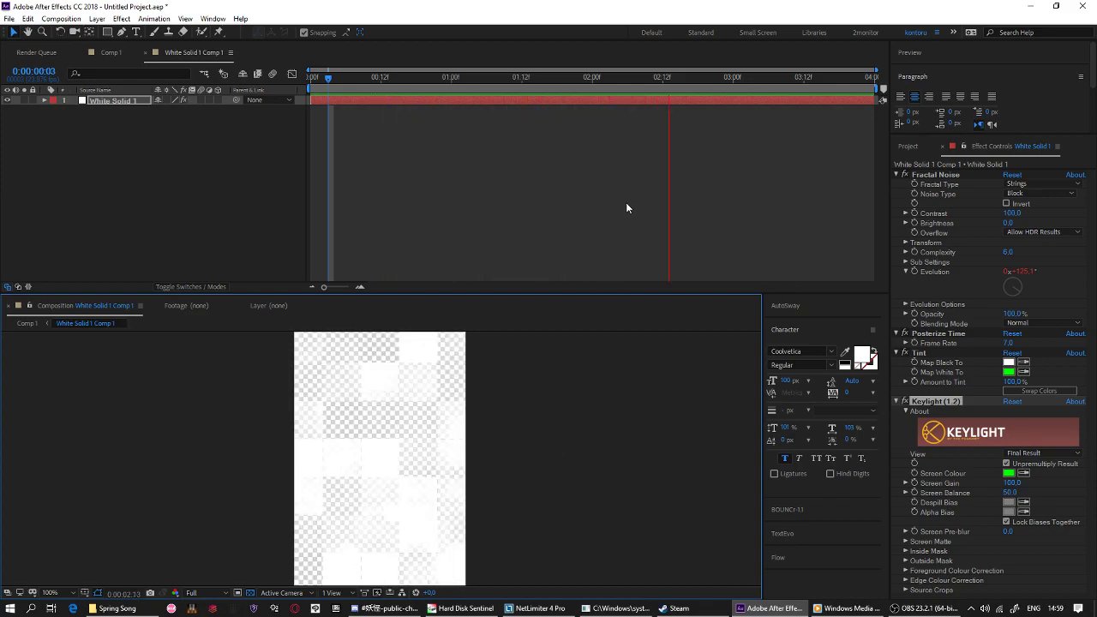
drag(328, 79, 308, 79)
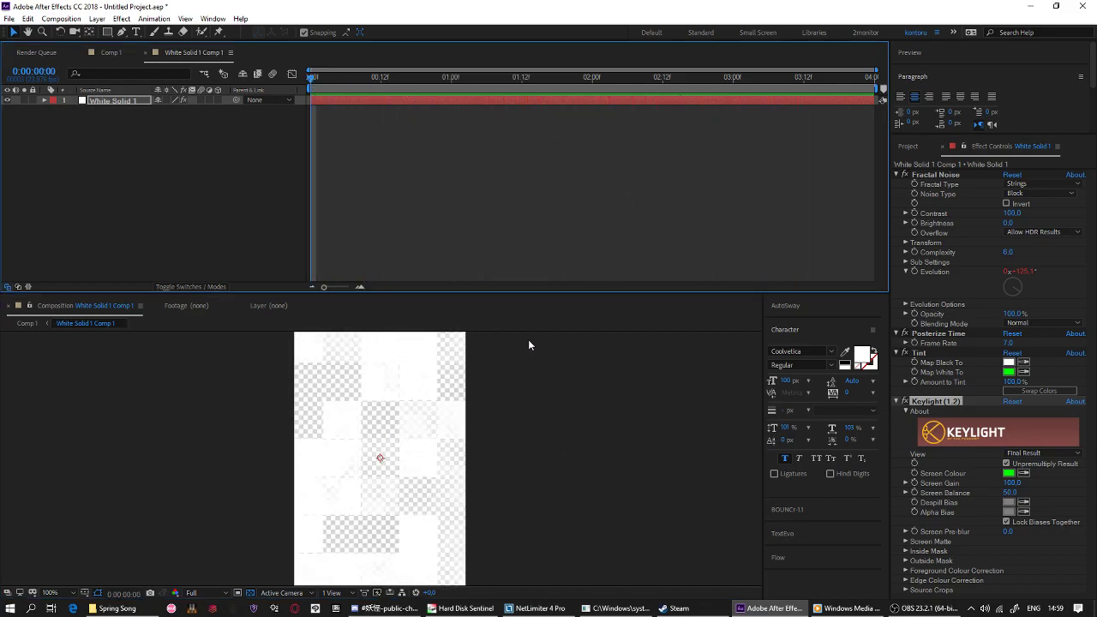
scroll(421, 485, down, 1)
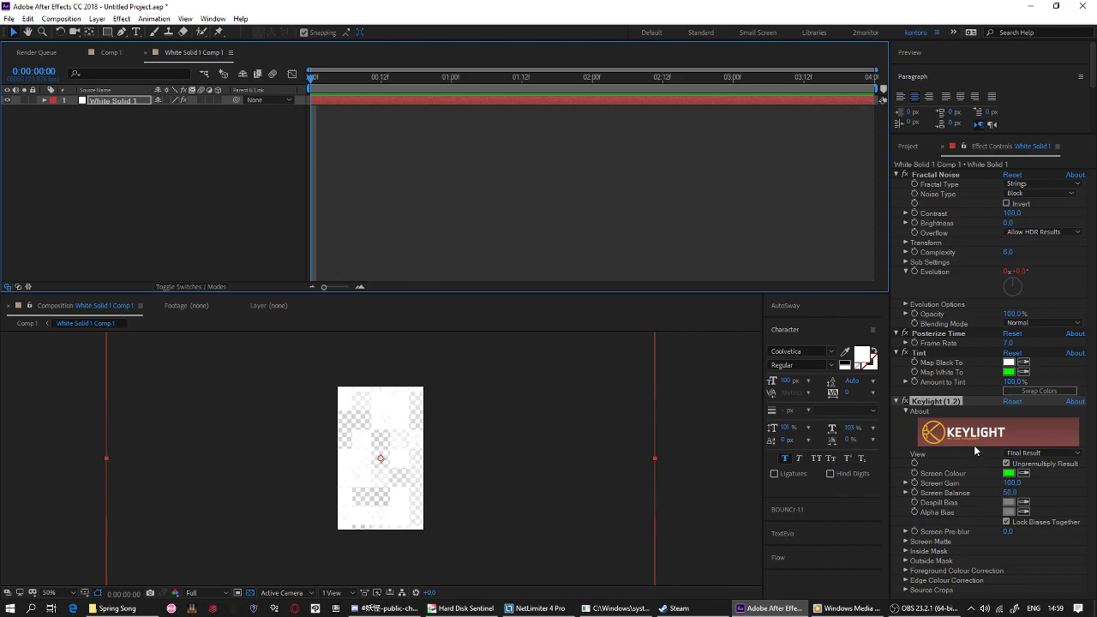
Apply a Glow effect to the white solid with a 40% threshold and a radius of 25.
key(ctrl+space)
text(glow)
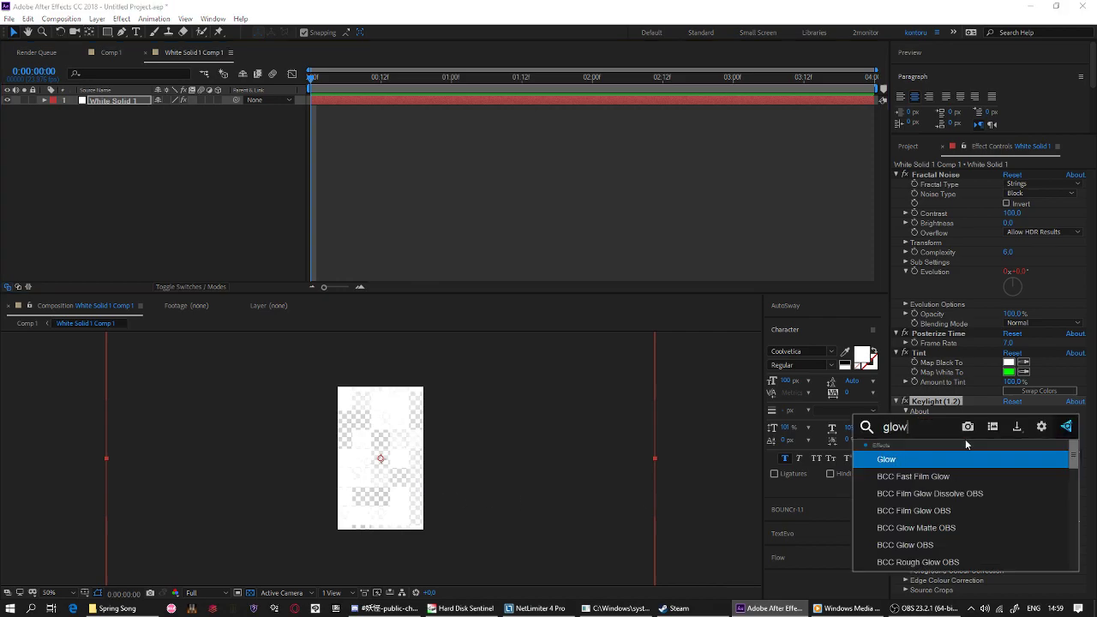
key(Return)
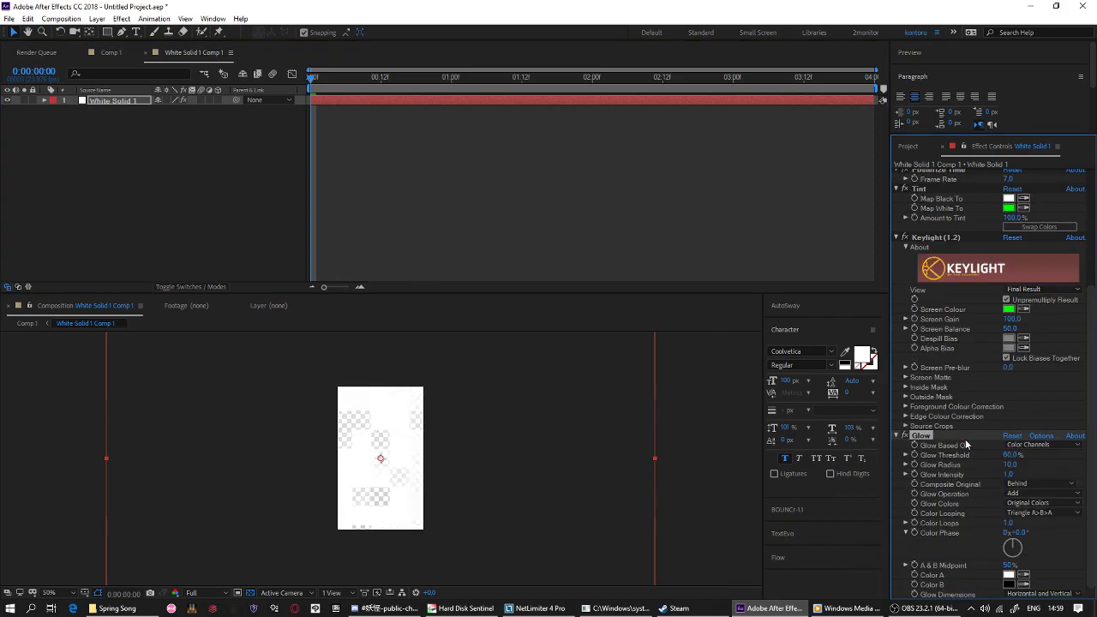
click(1011, 456)
text(40)
key(Tab)
click(1044, 469)
drag(1014, 466, 1025, 468)
click(1016, 466)
text(25)
key(Return)
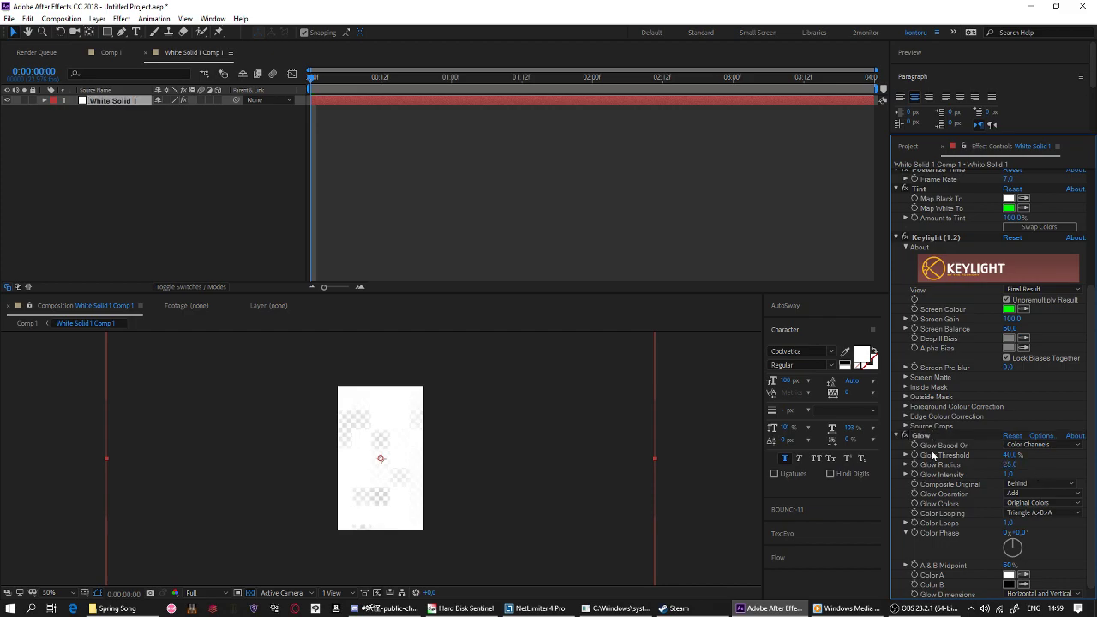
Inspect the glowing block element in Comp 1 at 0:00:01:10.
click(110, 53)
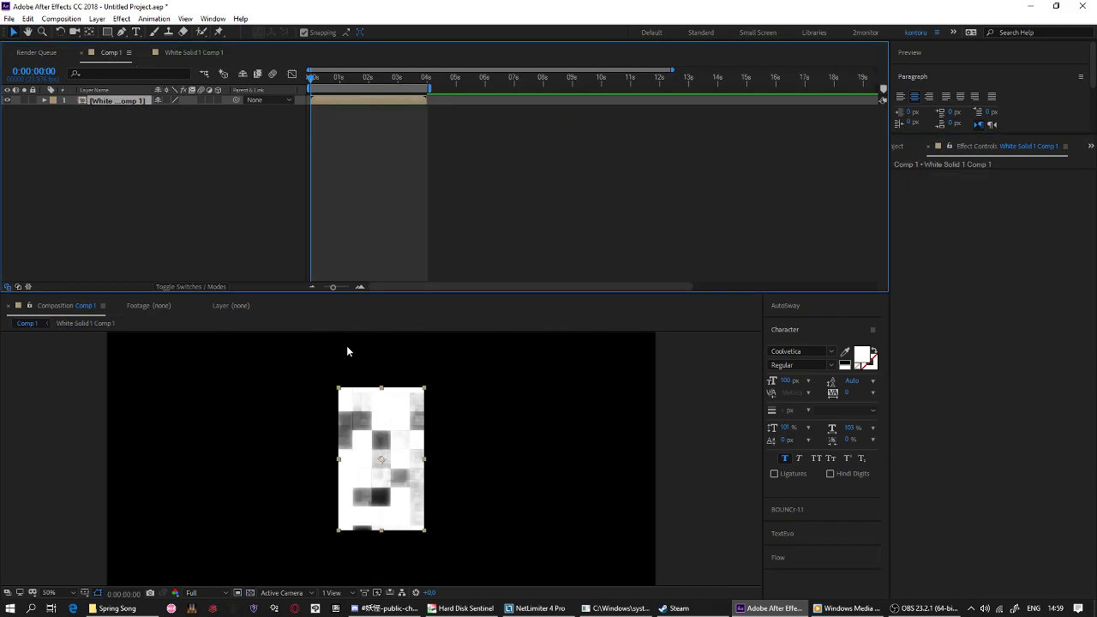
key(comma)
key(comma)
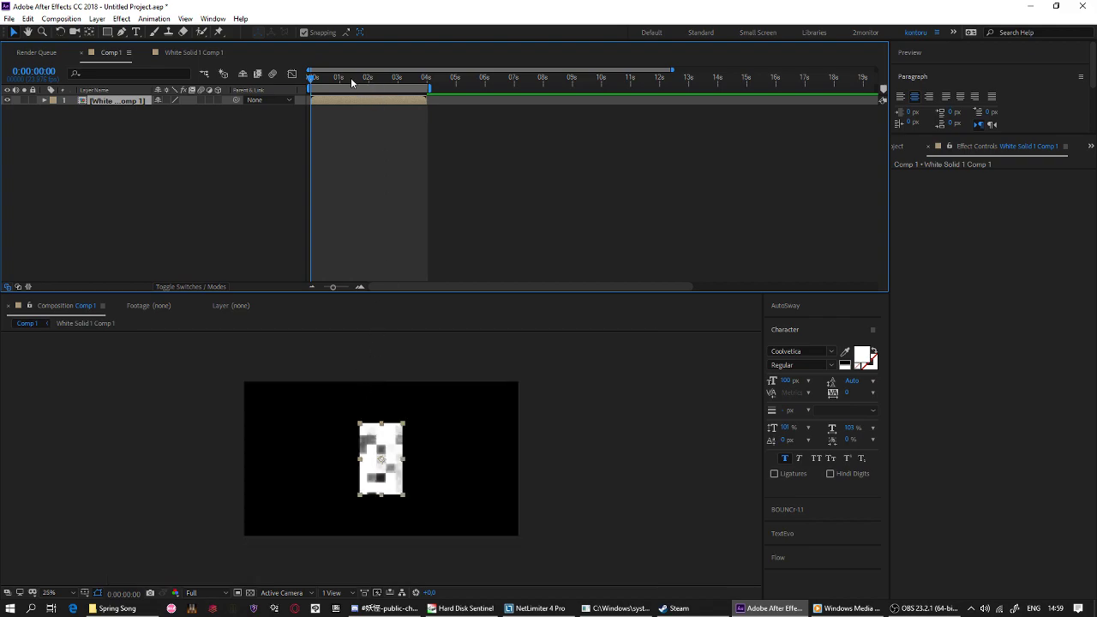
mouse_move(352, 83)
mouse_down()
mouse_move(368, 86)
mouse_move(341, 86)
mouse_move(352, 86)
mouse_up()
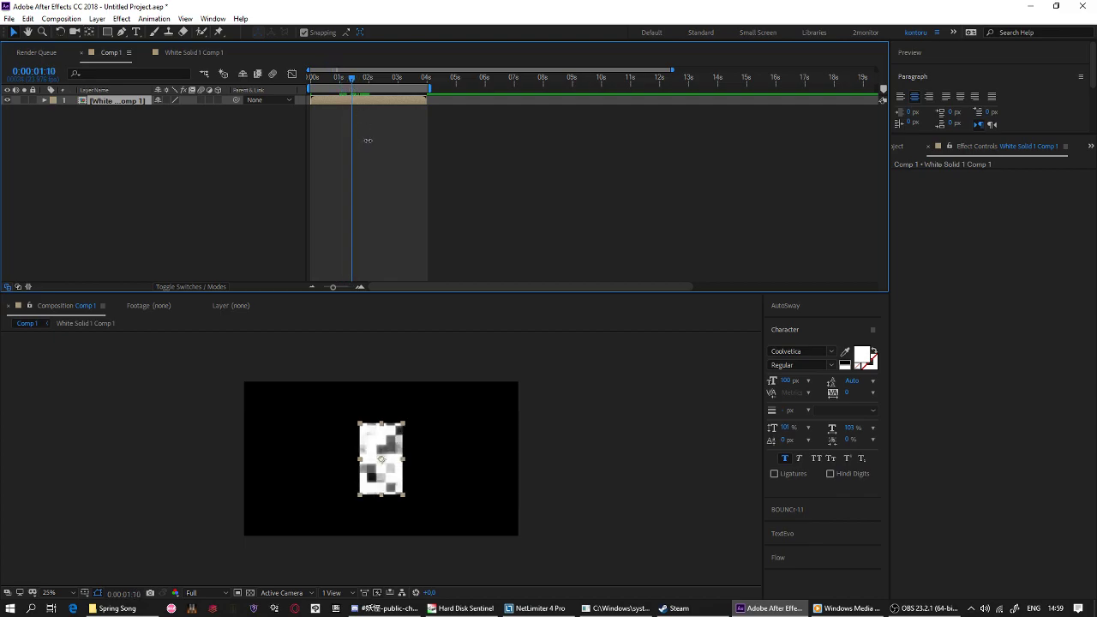
click(368, 139)
key(period)
key(period)
key(comma)
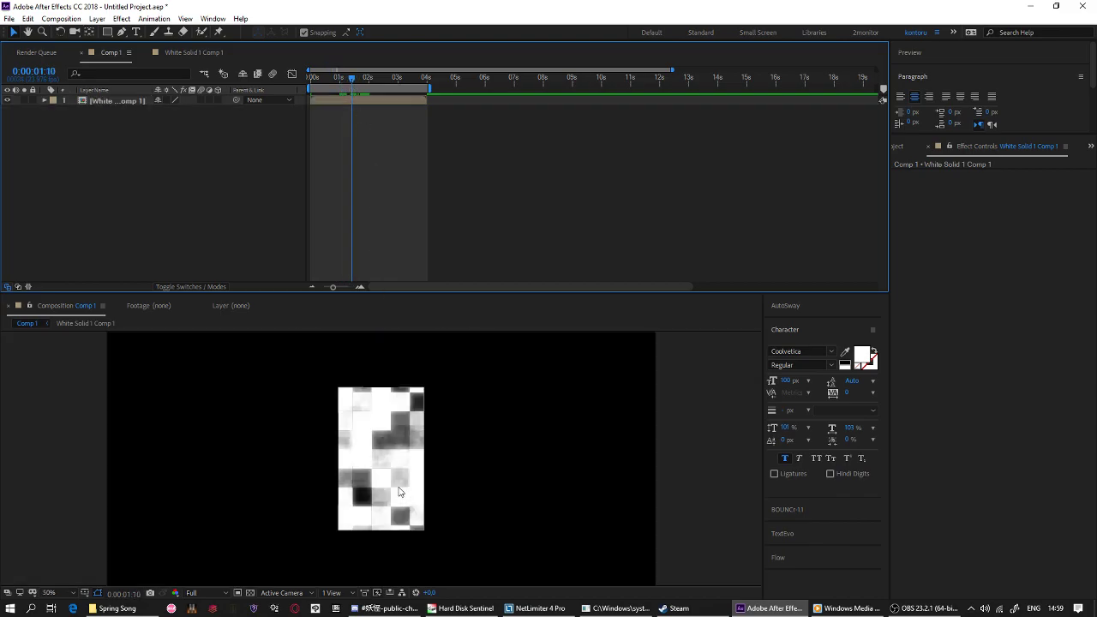
Remove the Glow effect from the white solid inside the nested composition.
double_click(355, 98)
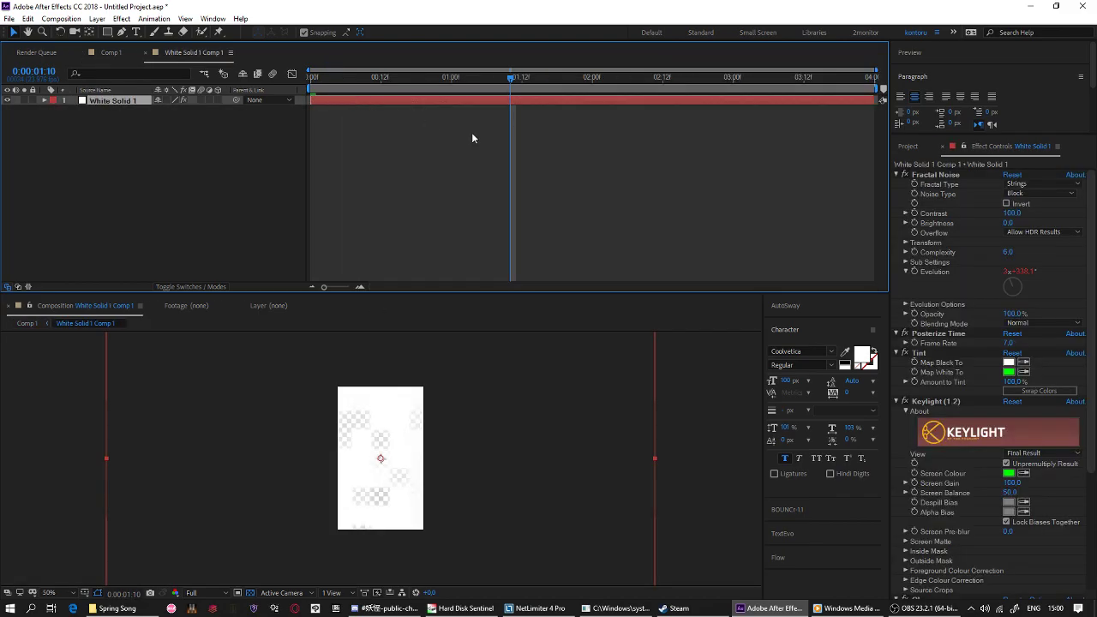
click(932, 401)
scroll(934, 455, down, 4)
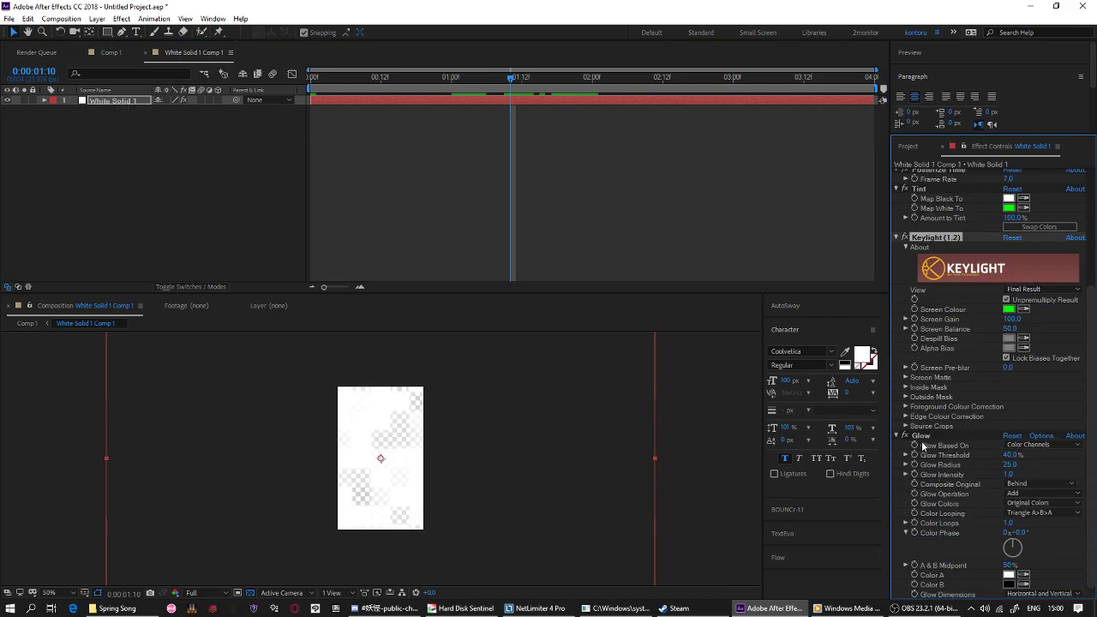
click(919, 436)
key(Delete)
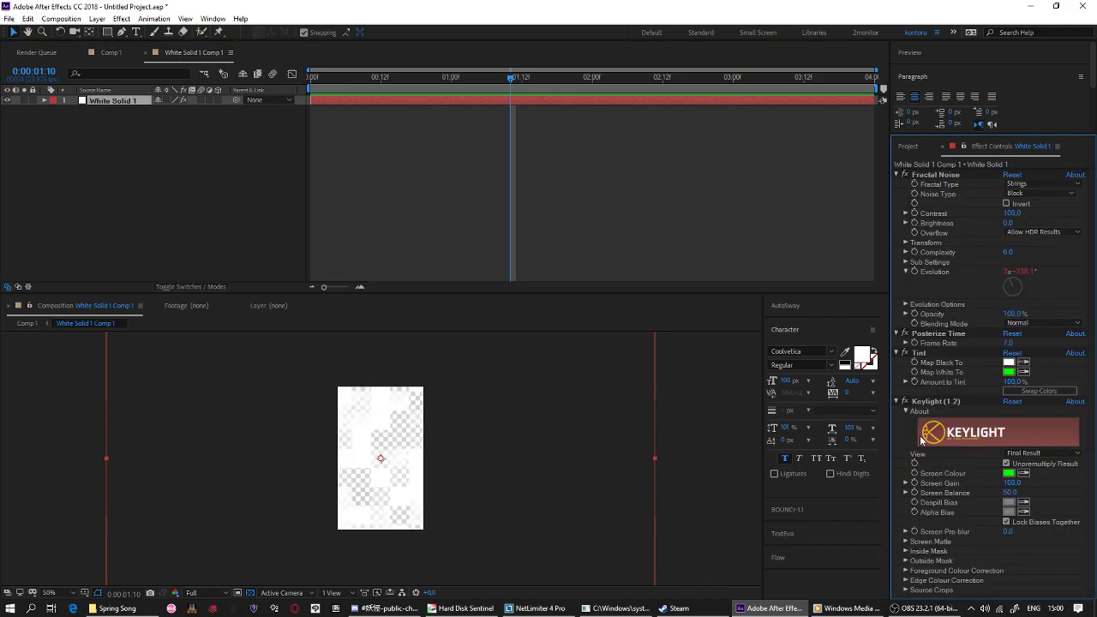
Create a new white solid of 1920 × 1080 px in Comp 1.
click(110, 52)
right_click(207, 169)
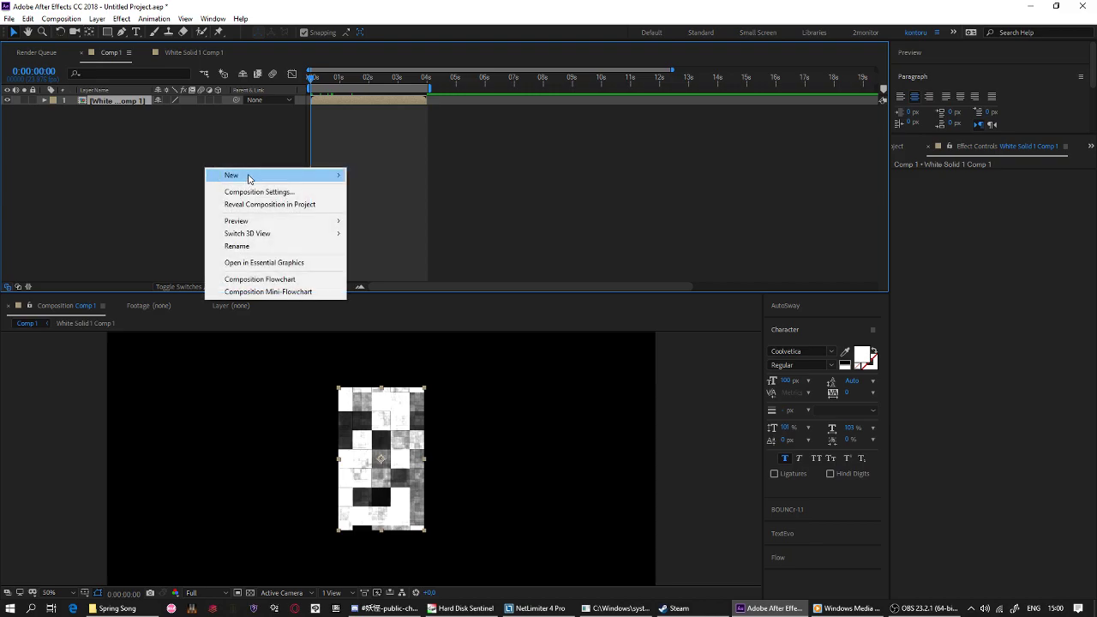
click(148, 177)
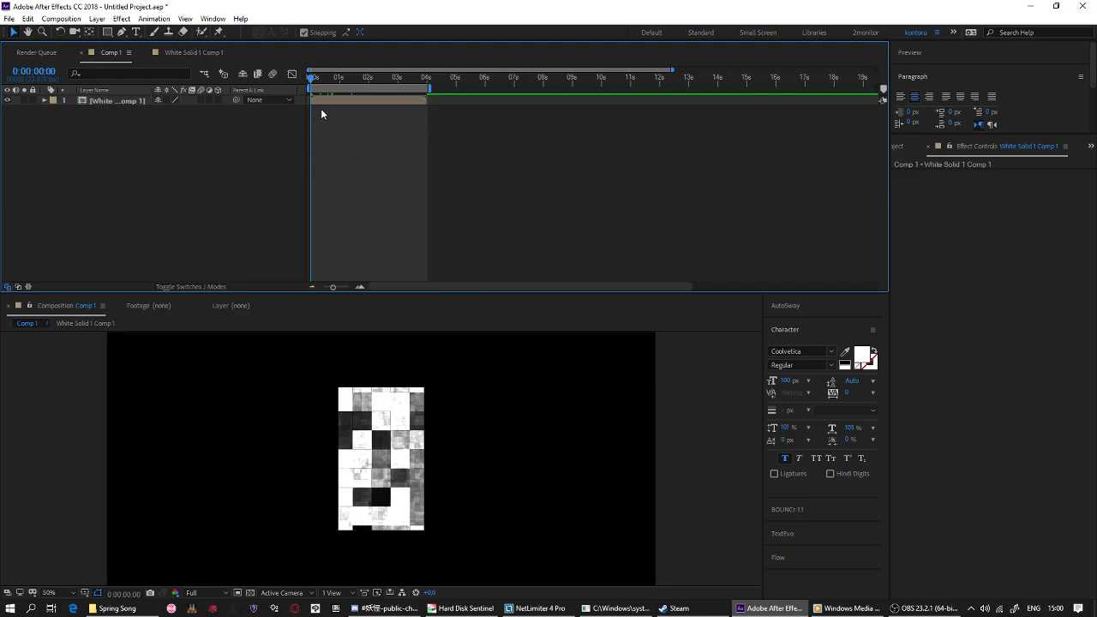
right_click(235, 127)
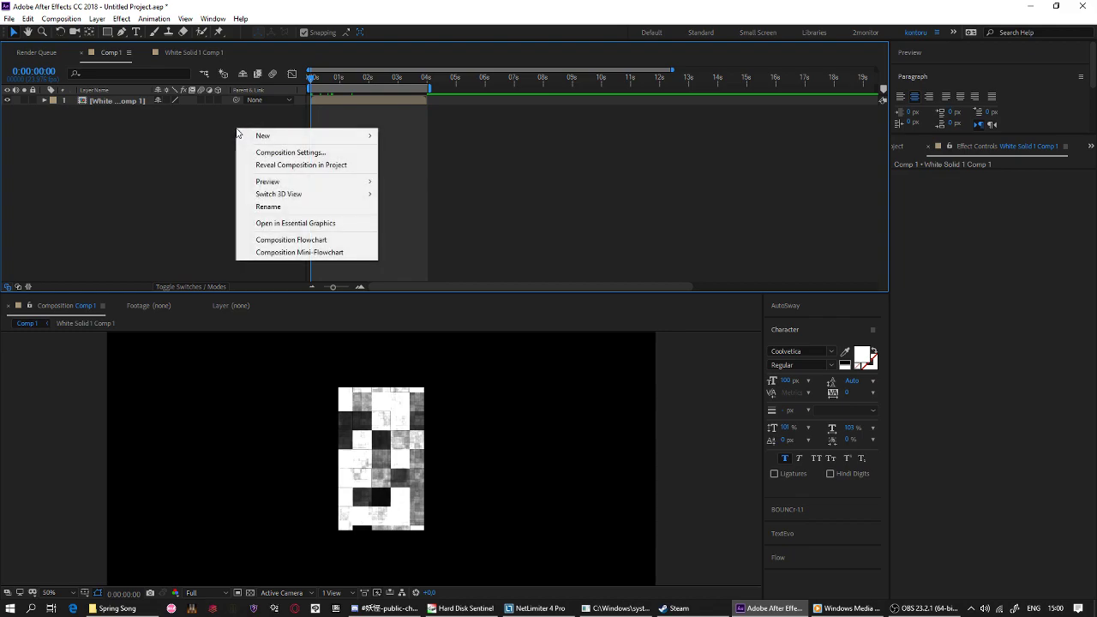
mouse_move(247, 136)
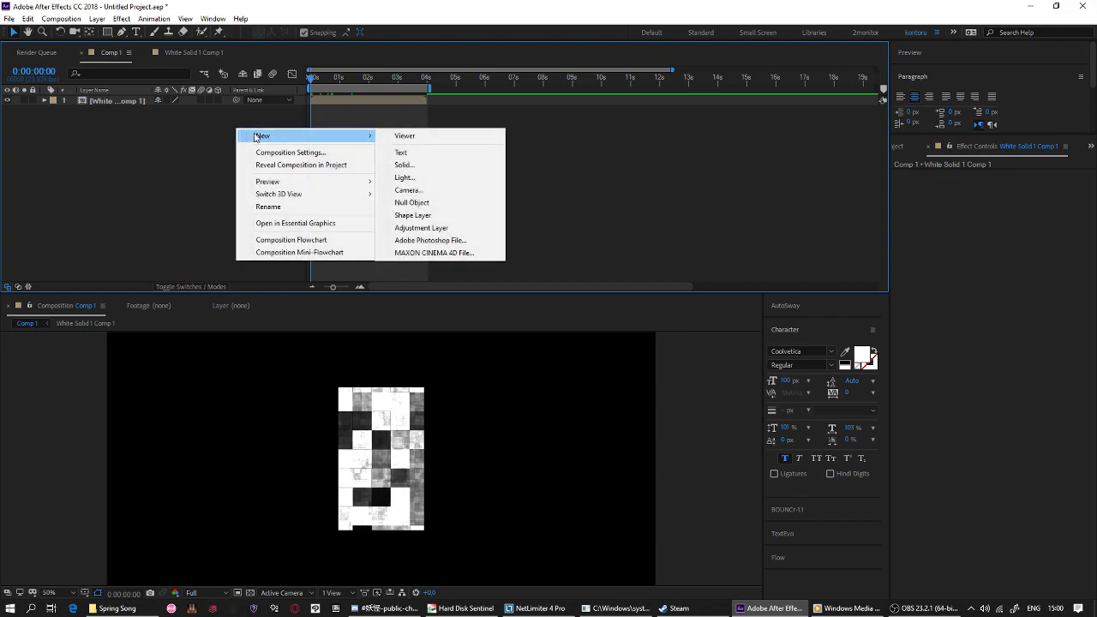
click(403, 166)
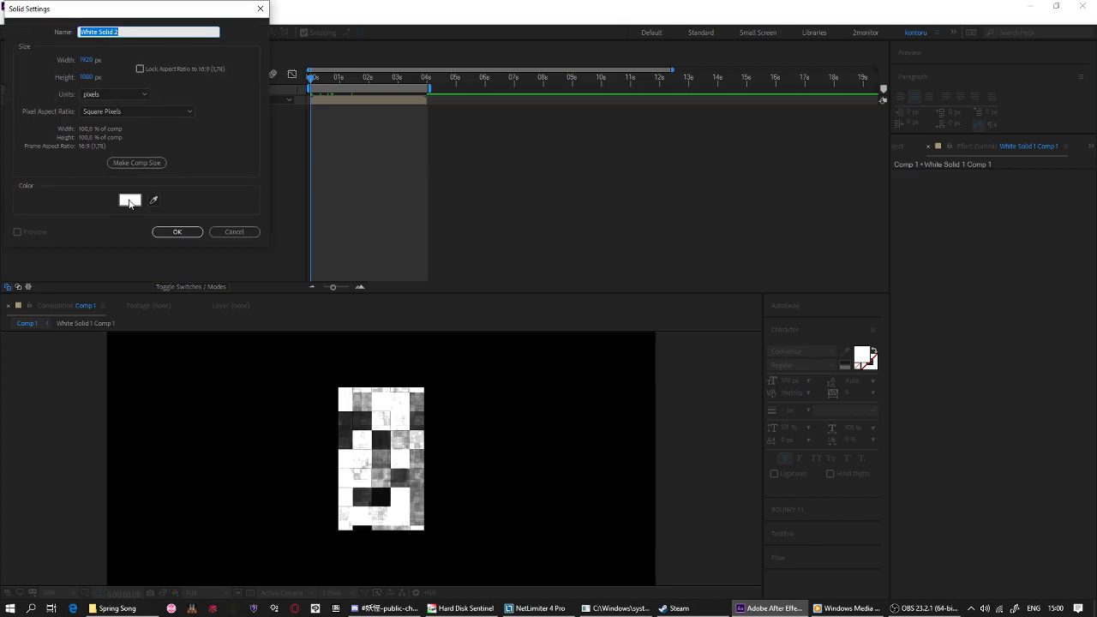
click(177, 232)
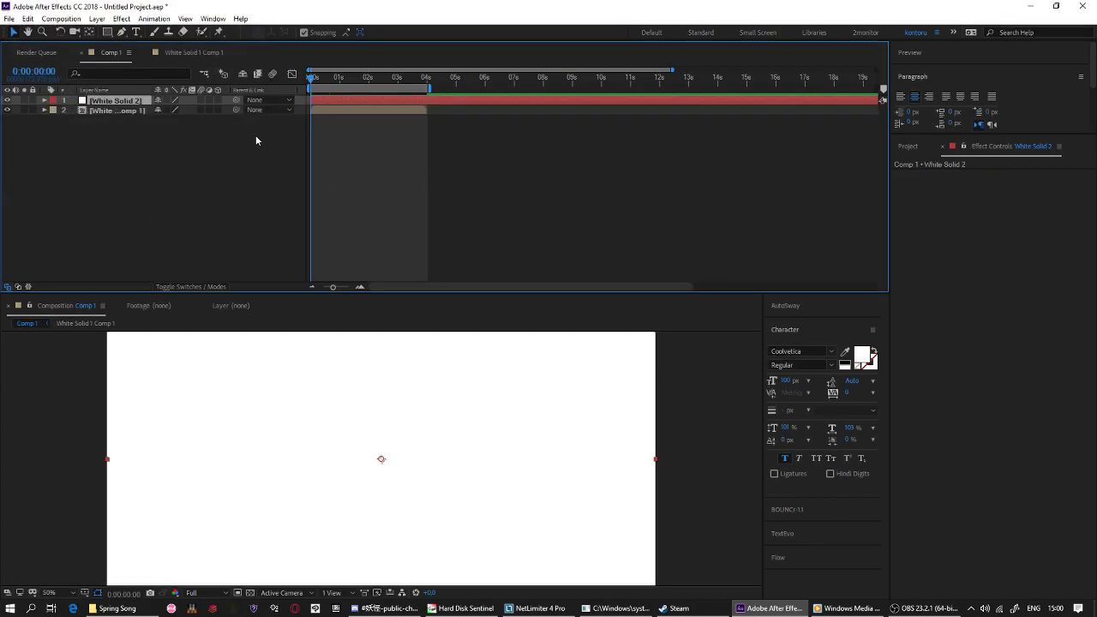
Apply the Particular effect to the new white solid.
key(ctrl+space)
text(par)
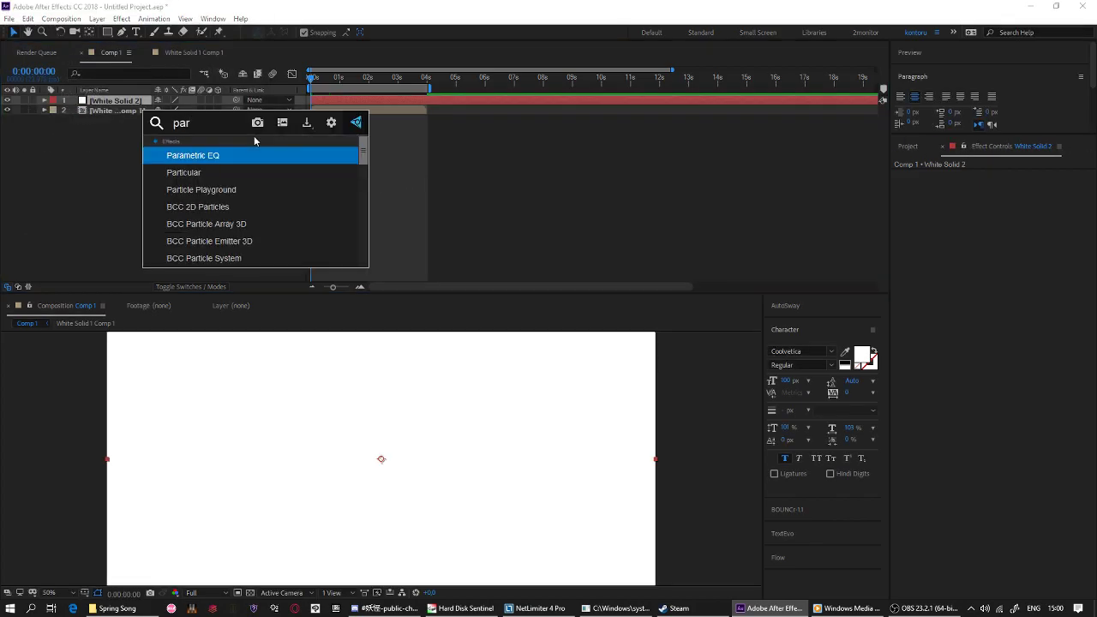
key(Down)
key(Return)
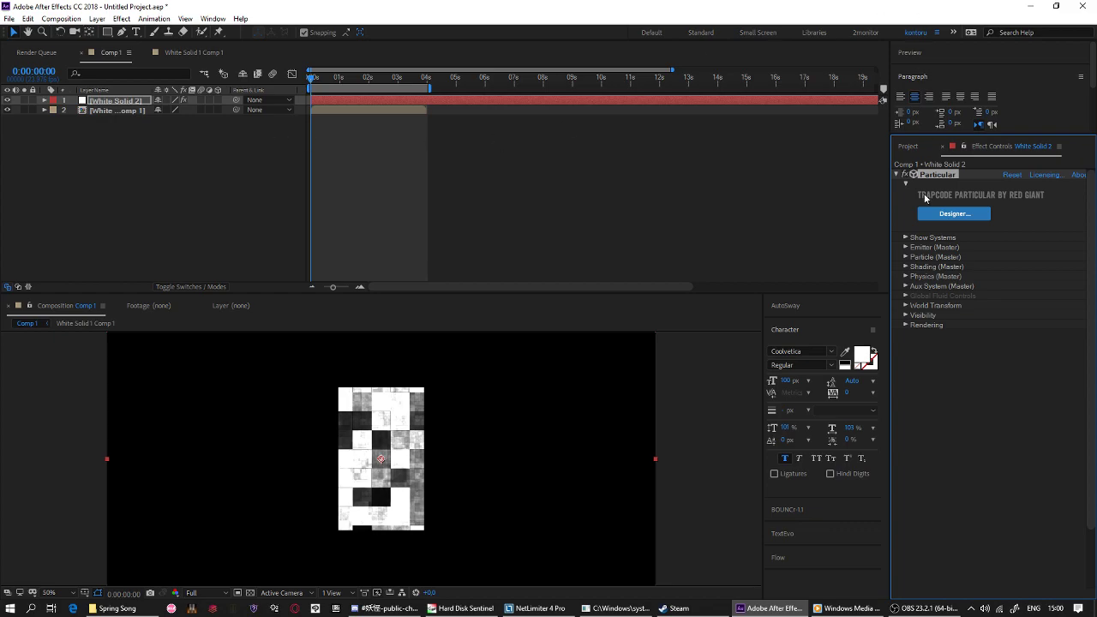
Set Particular's particle type to Textured Polygon Colorize and reveal its texture settings.
click(905, 257)
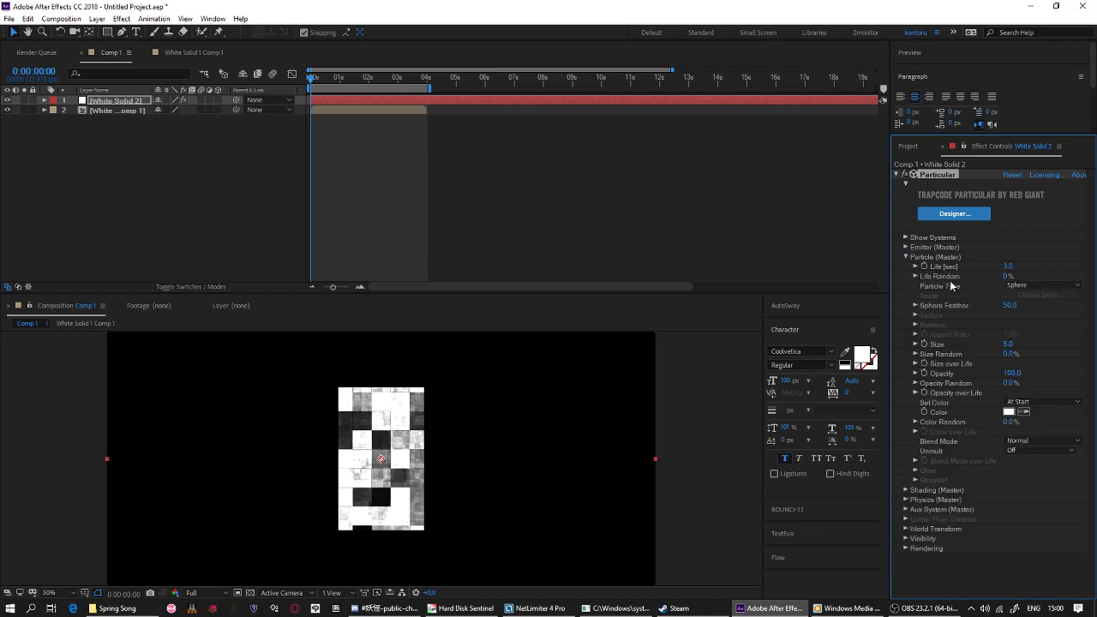
click(1029, 285)
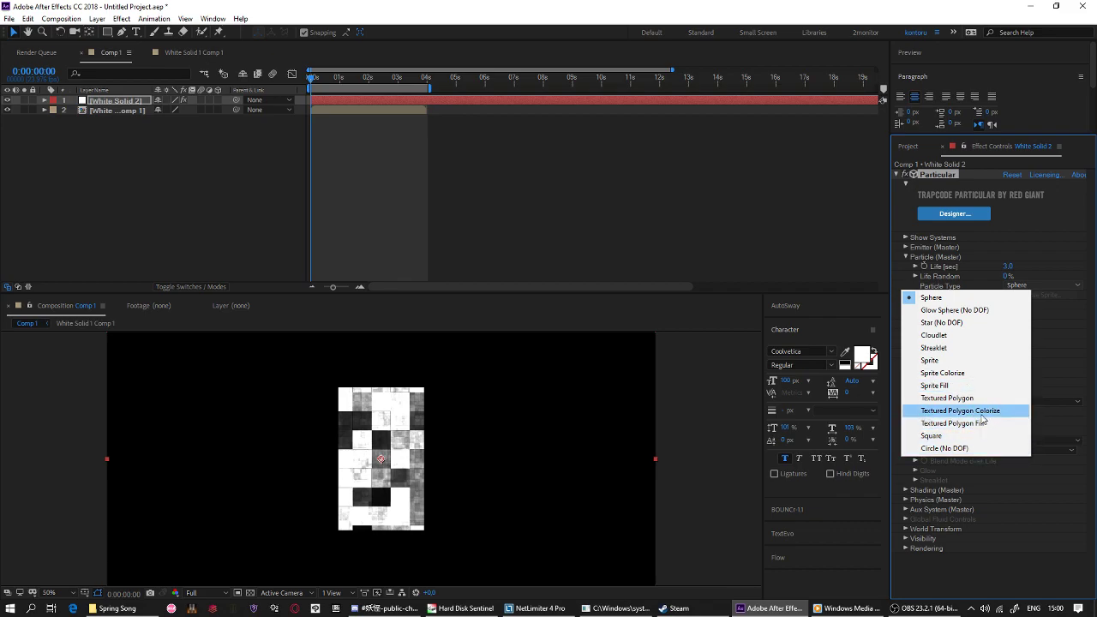
click(982, 414)
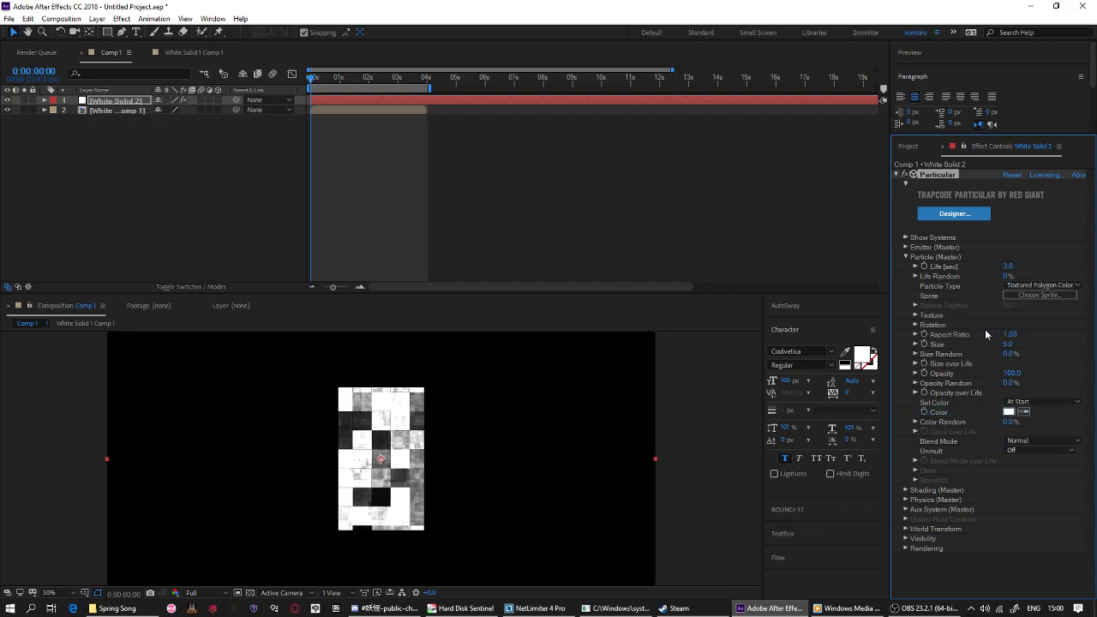
click(916, 317)
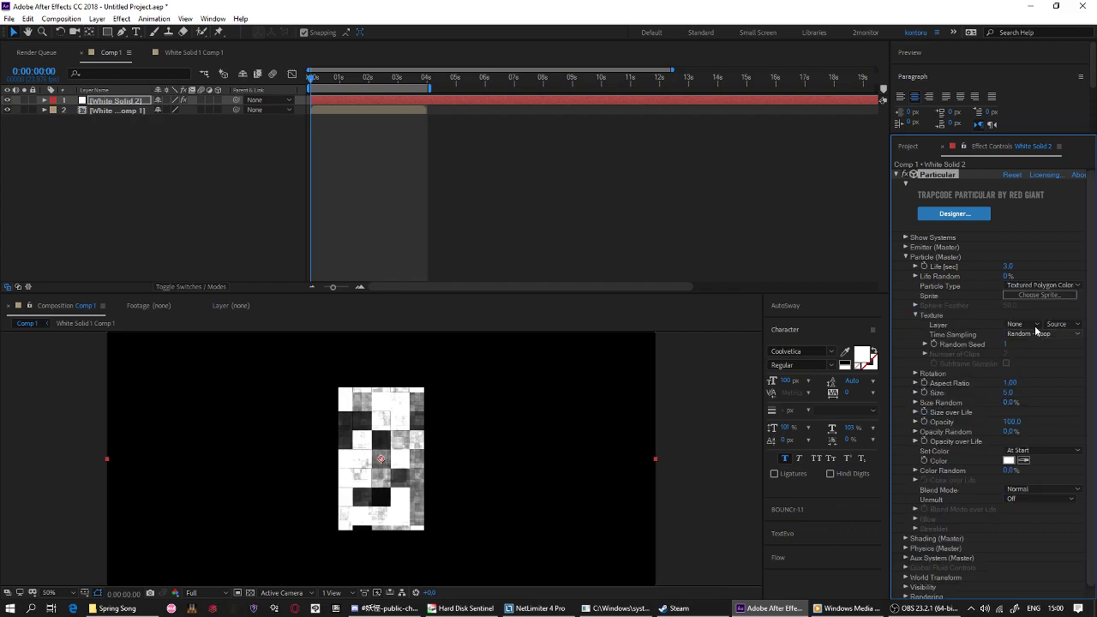
Rename the nested composition layer as texture, place it above the particle solid and hide it.
click(120, 111)
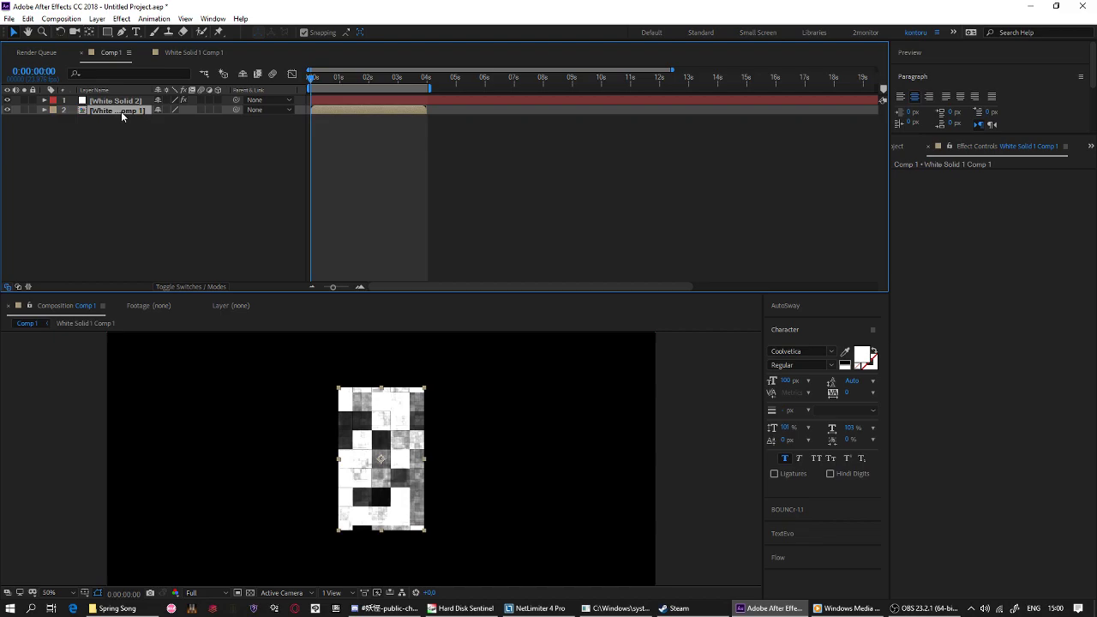
text(texture)
key(Return)
drag(120, 111, 126, 97)
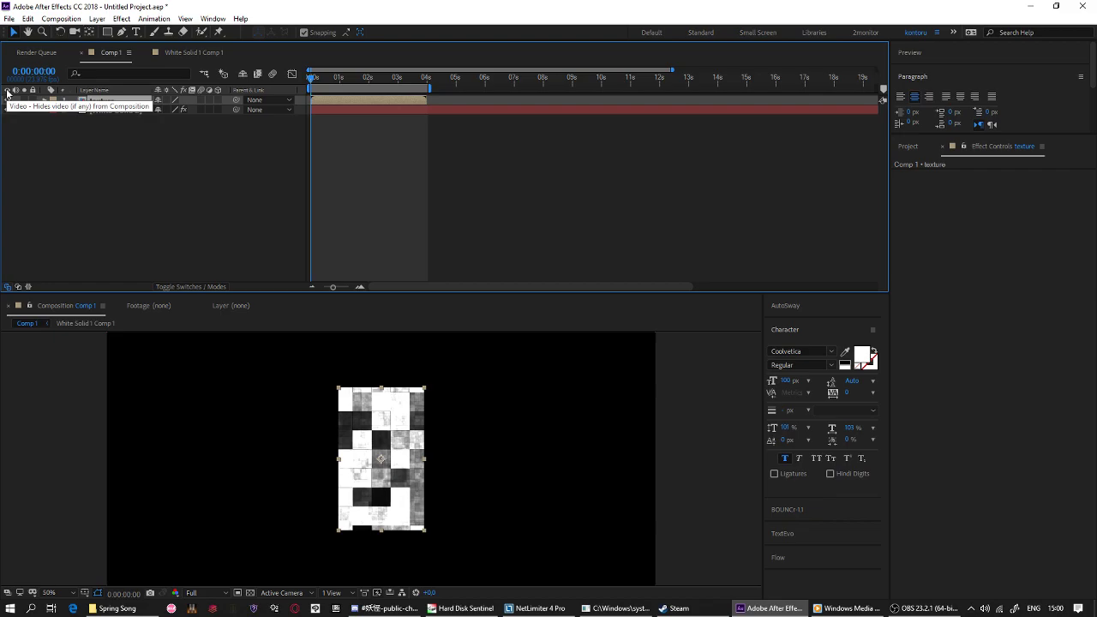
click(7, 100)
Assign the texture layer's Source as Particular's particle texture and move the playhead to 0:00:01:09.
click(66, 110)
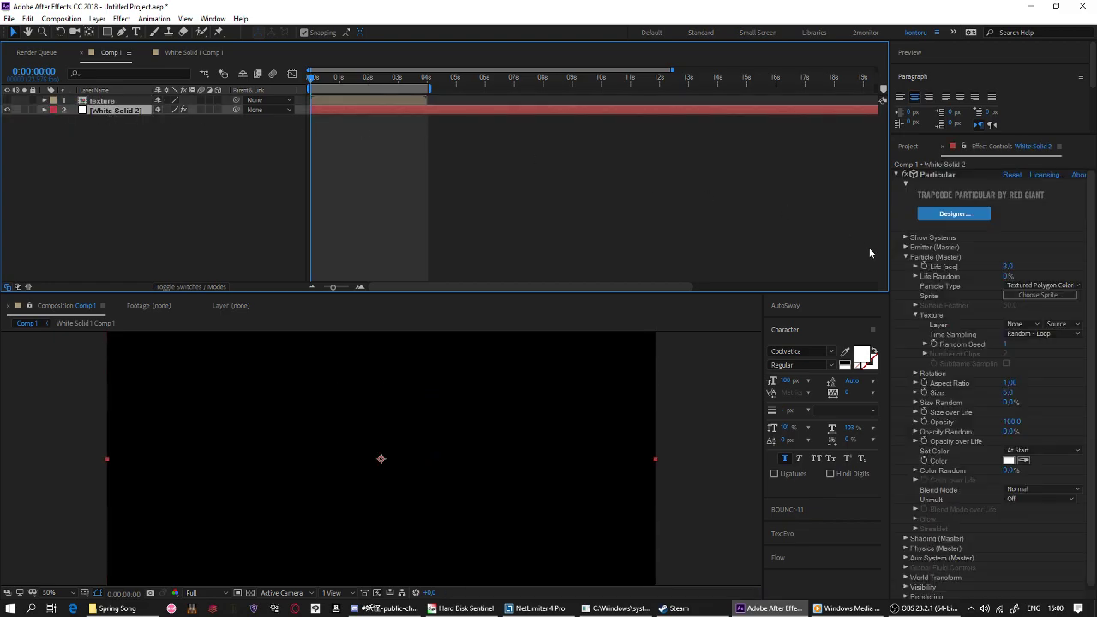
click(1026, 326)
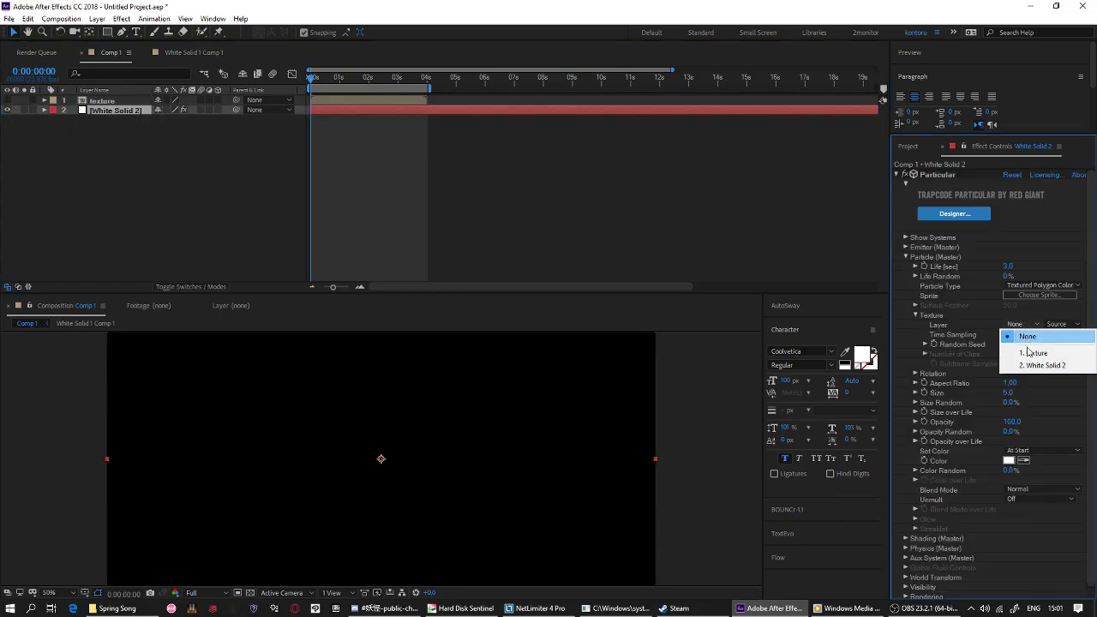
click(1029, 351)
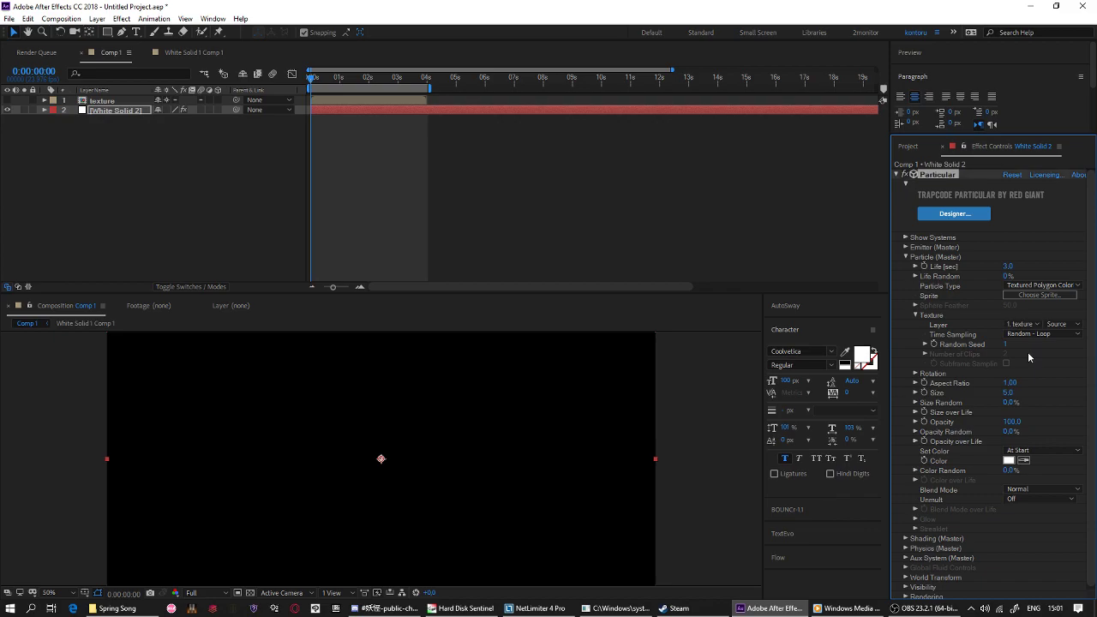
click(1059, 324)
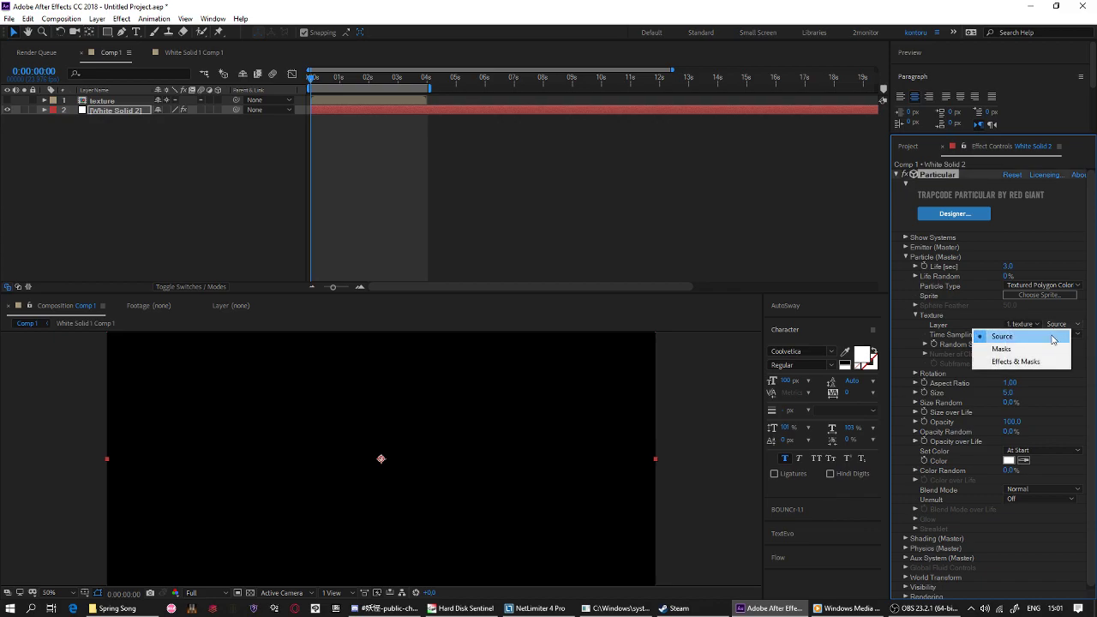
click(1052, 338)
drag(326, 79, 350, 79)
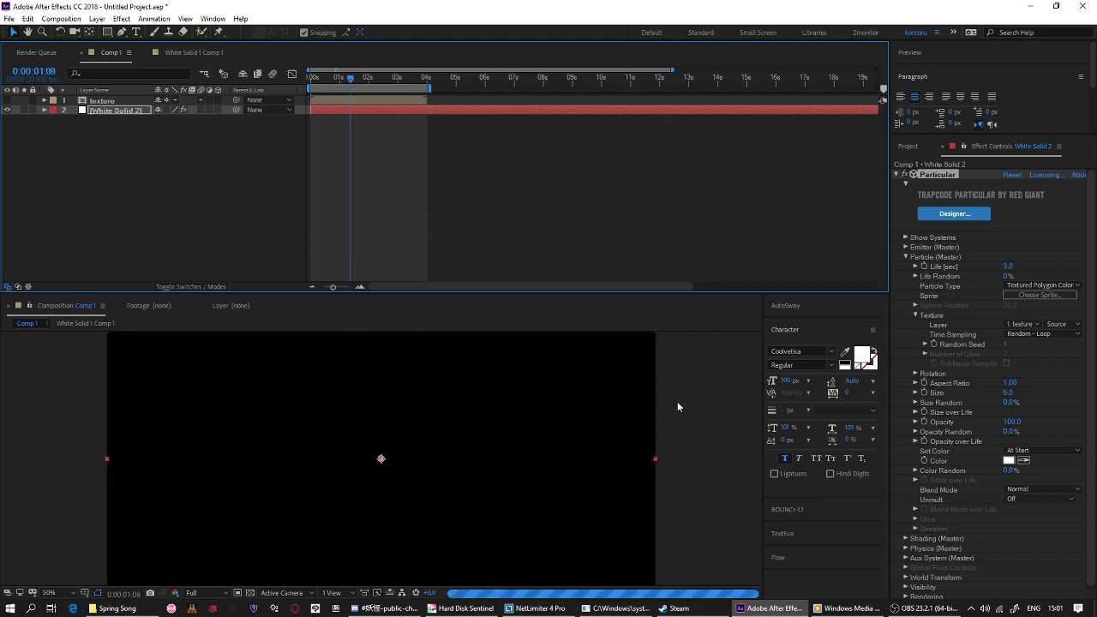
Set the particles' Size to 15 in Particular.
key(slash)
key(comma)
key(comma)
key(comma)
key(comma)
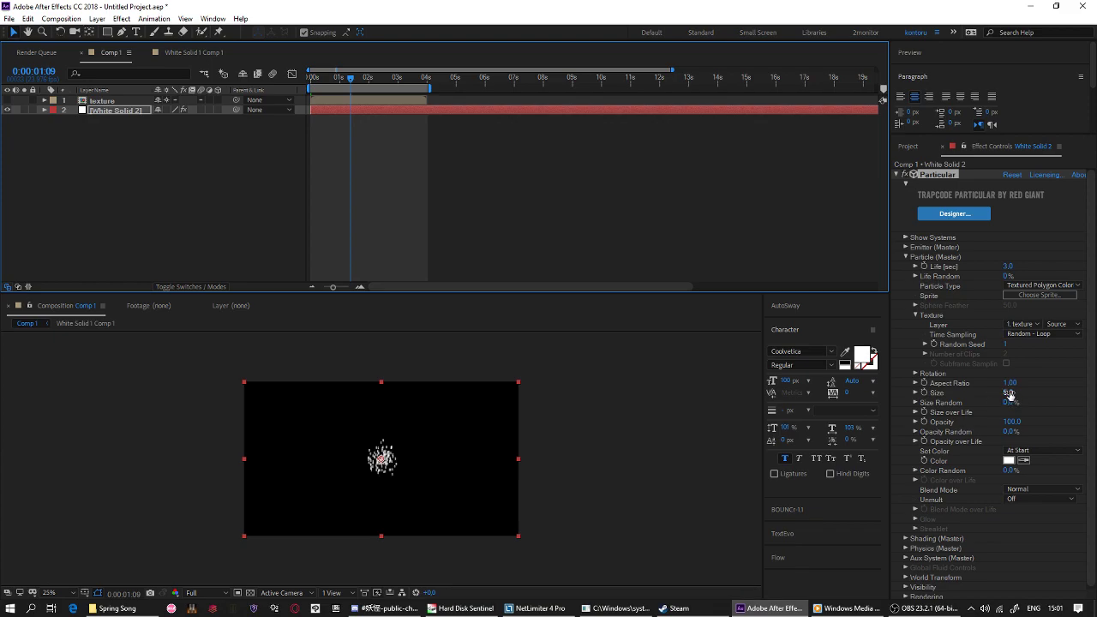
drag(1011, 399, 1068, 402)
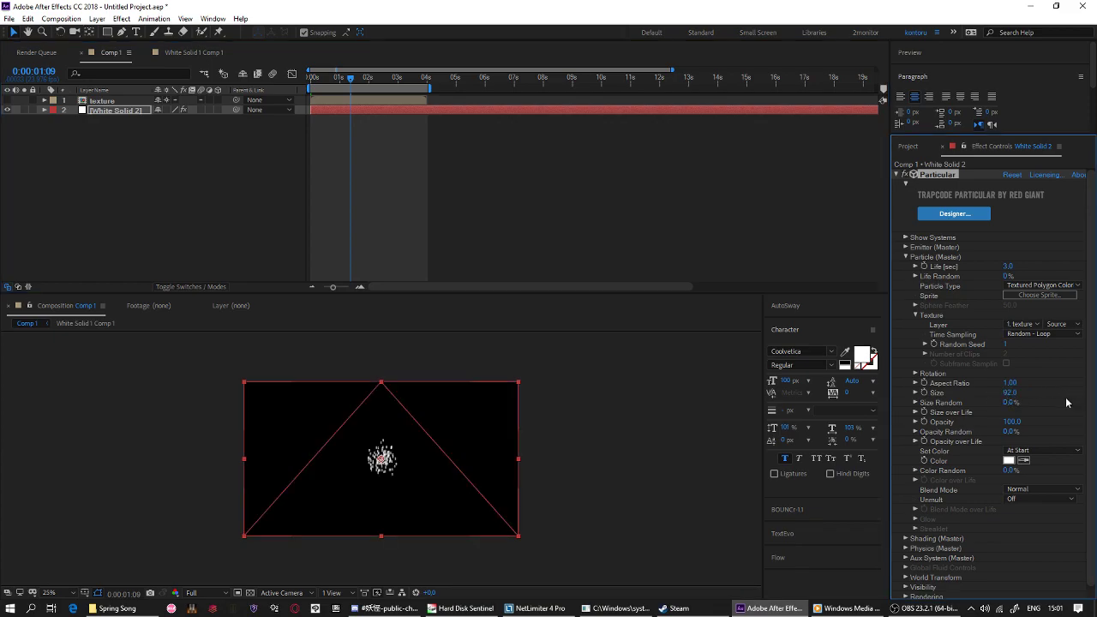
key(ctrl+z)
click(1009, 394)
text(15)
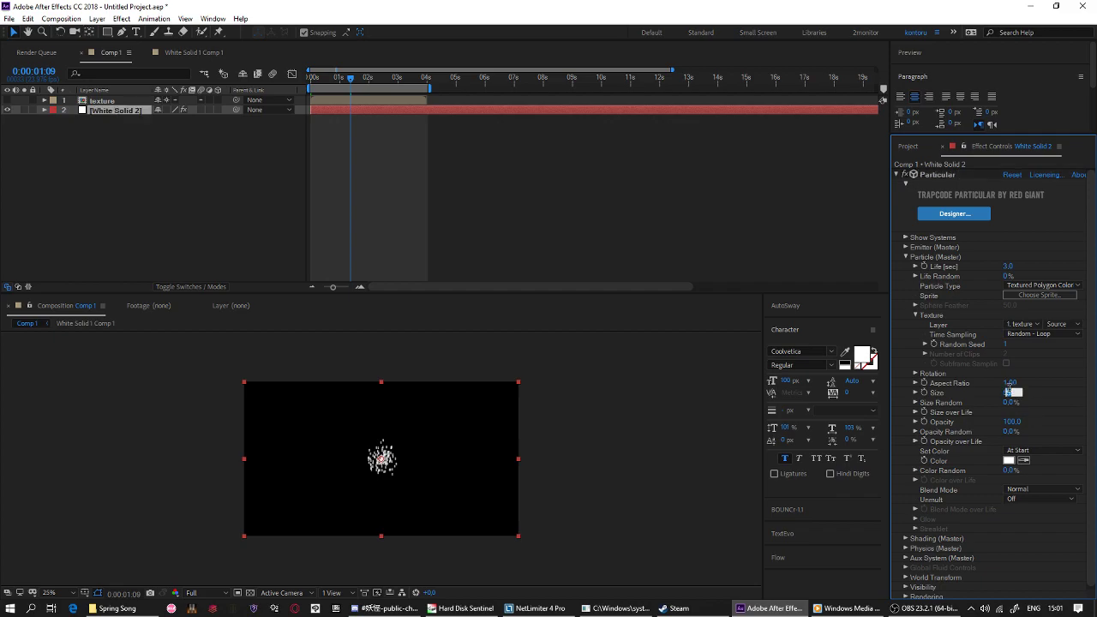
key(Return)
Set the particles' Aspect Ratio to 2 and their Opacity Random to 100%.
click(1010, 383)
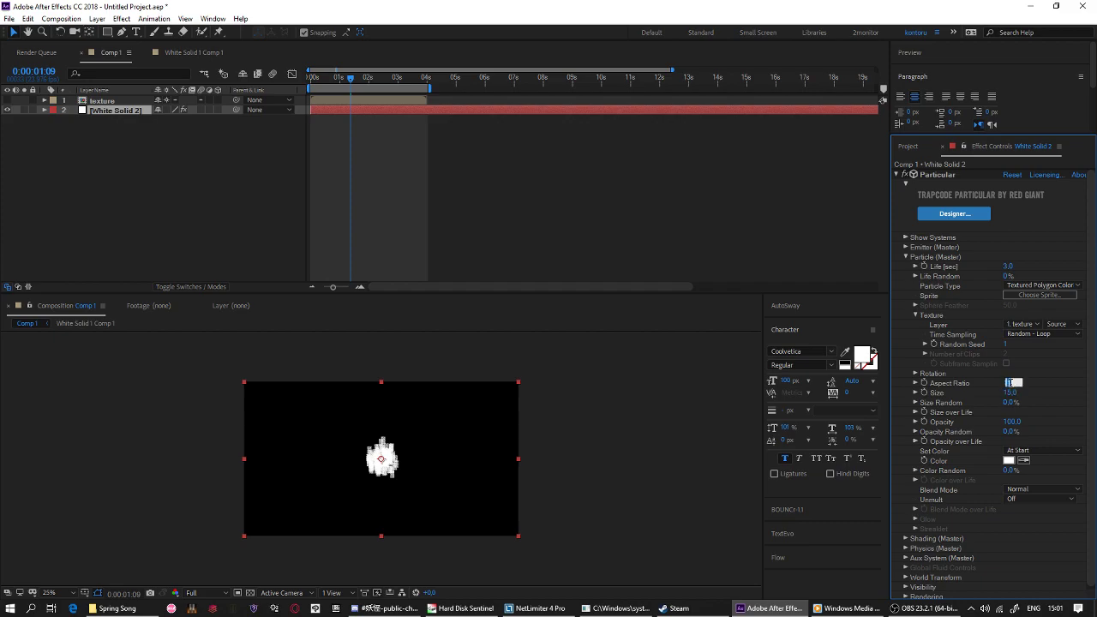
text(2)
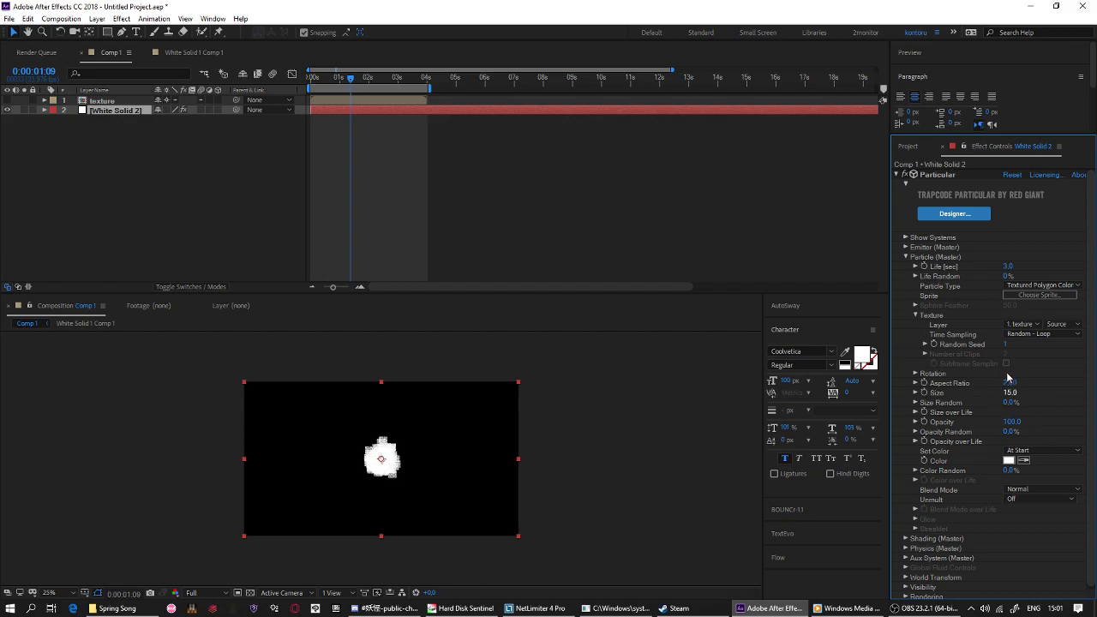
scroll(1036, 445, down, 1)
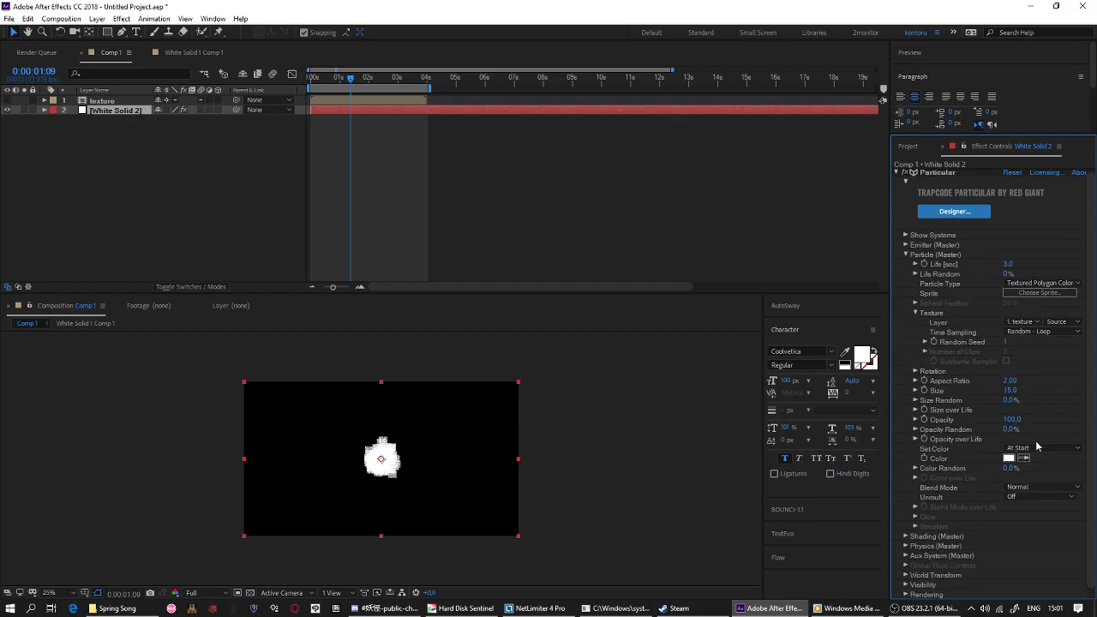
drag(1012, 429, 1051, 433)
scroll(983, 378, up, 1)
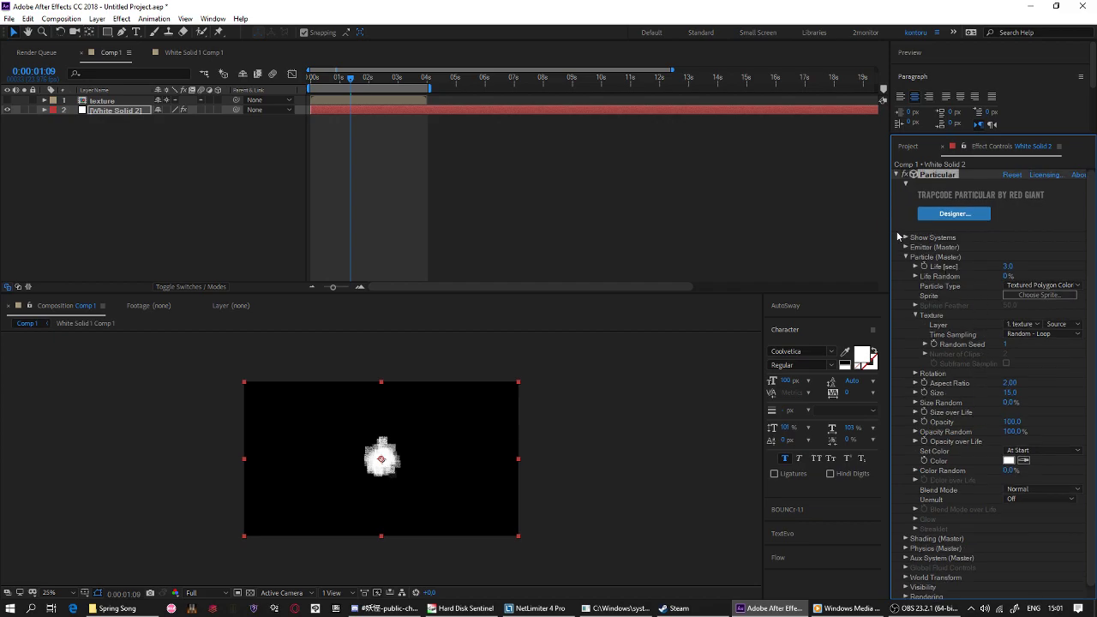
Reveal Particular's Show Systems and Emitter (Master) settings.
click(905, 237)
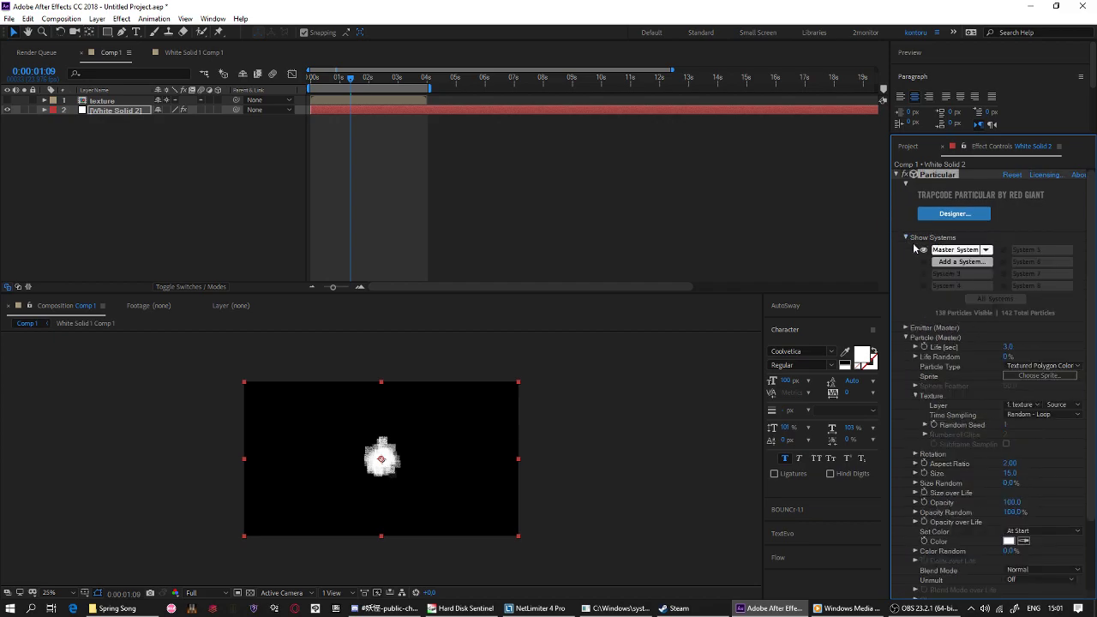
click(906, 328)
scroll(991, 431, down, 2)
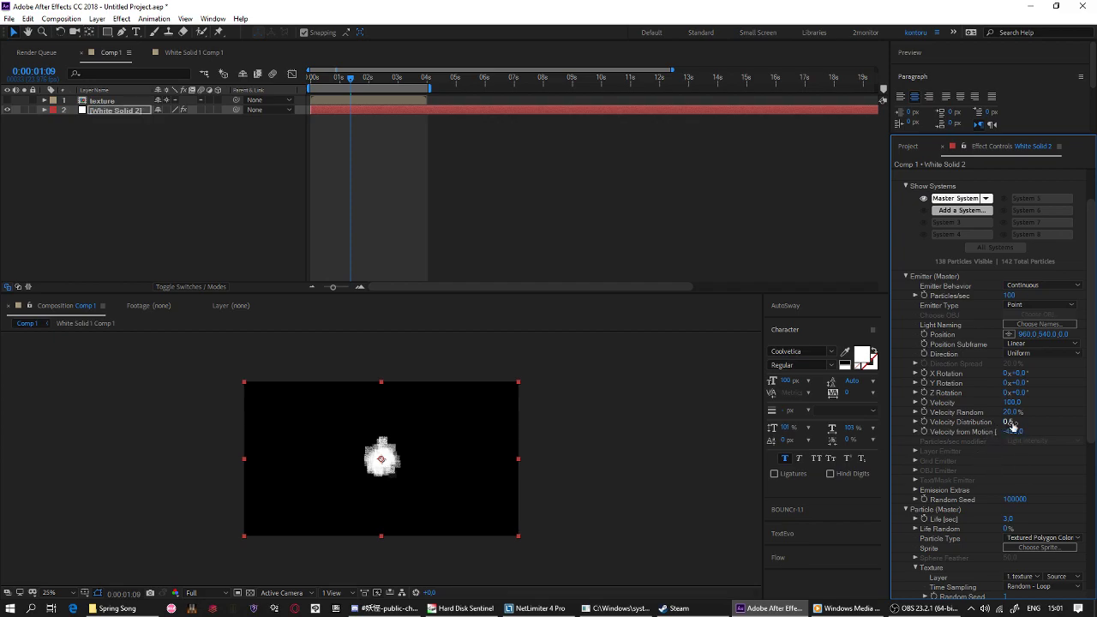
Try setting the emitter's Velocity, Velocity Random, Velocity Distribution and Velocity from Motion all to 0.
click(1010, 431)
click(1008, 421)
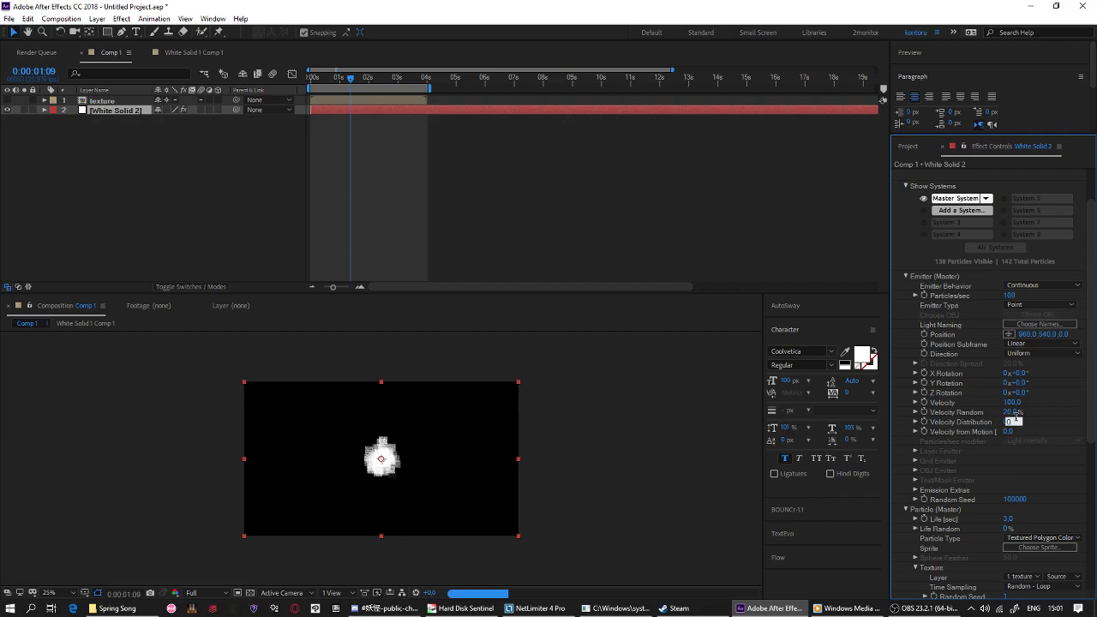
text(0)
click(1009, 412)
text(0)
click(1012, 402)
text(0)
key(Return)
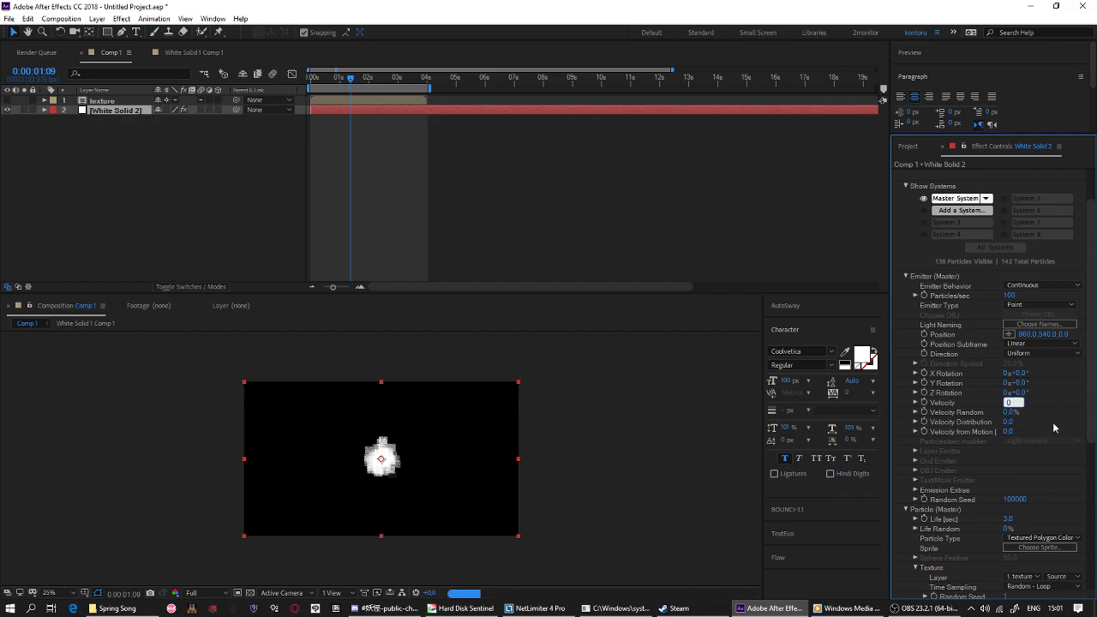
scroll(1053, 422, down, 1)
key(period)
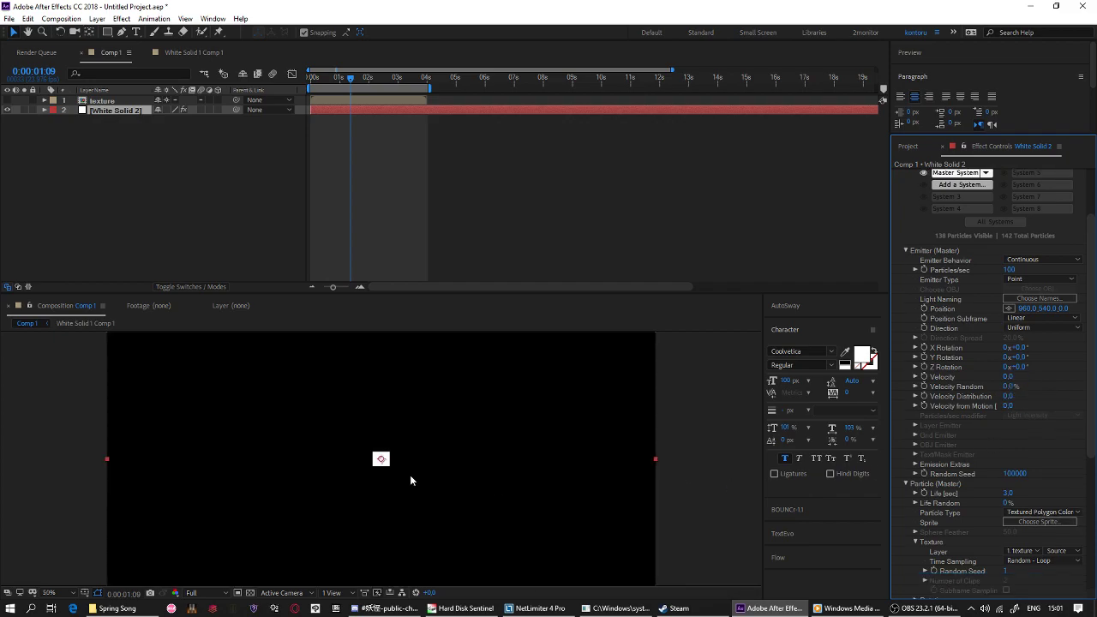
Undo the zeroed emitter velocity settings.
key(ctrl+z)
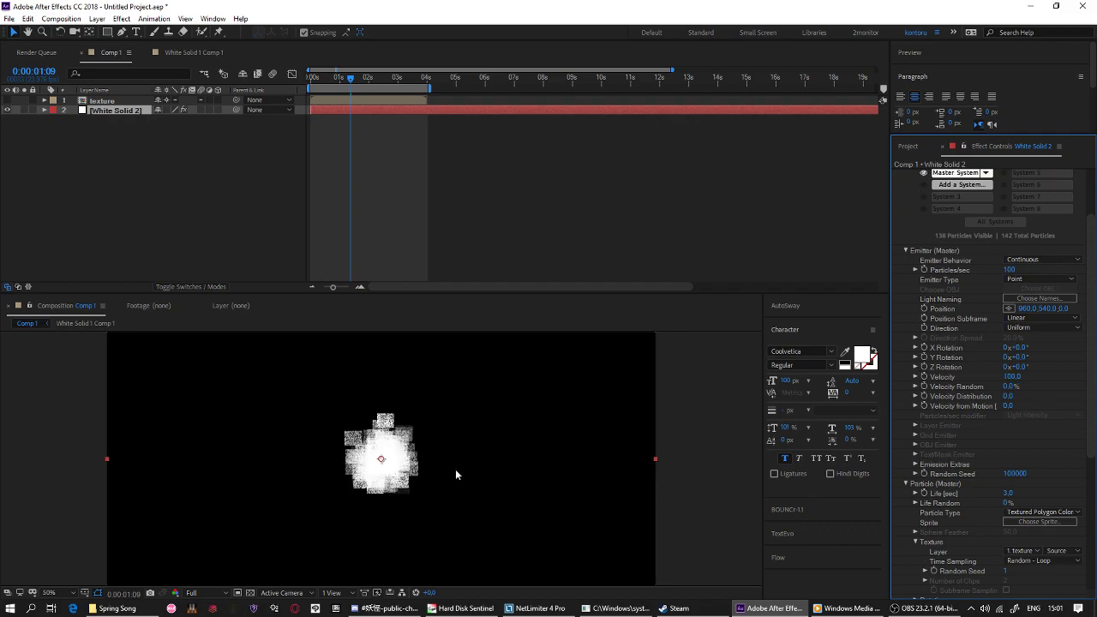
key(ctrl+z)
key(ctrl+z)
Change Particular's emitter type to Box.
scroll(993, 442, down, 3)
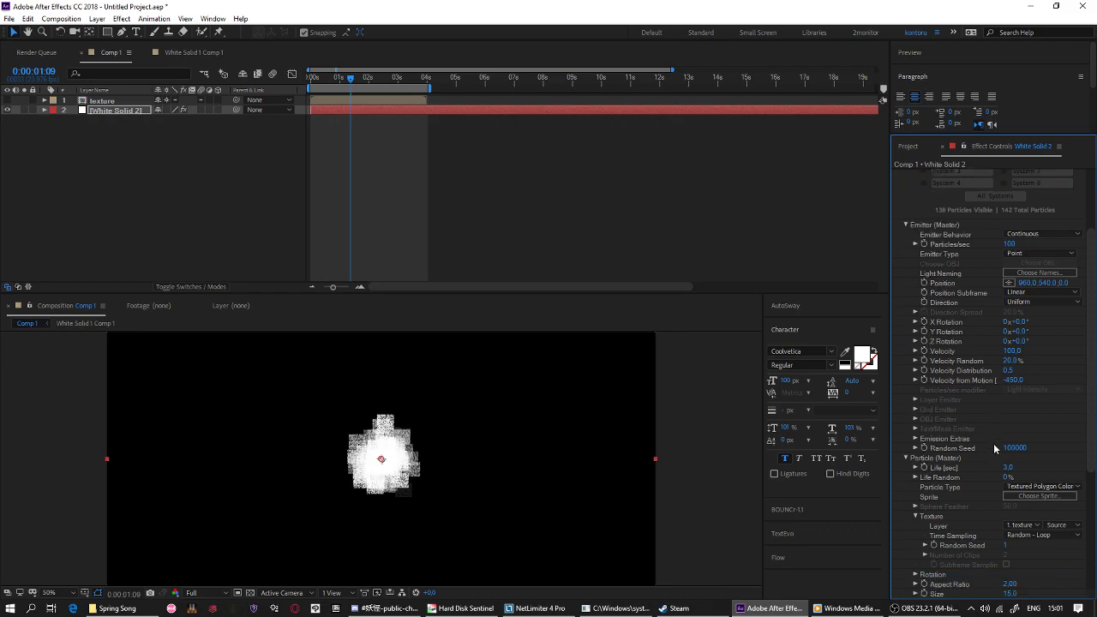
scroll(996, 450, up, 4)
scroll(996, 449, down, 1)
click(1039, 254)
click(1029, 279)
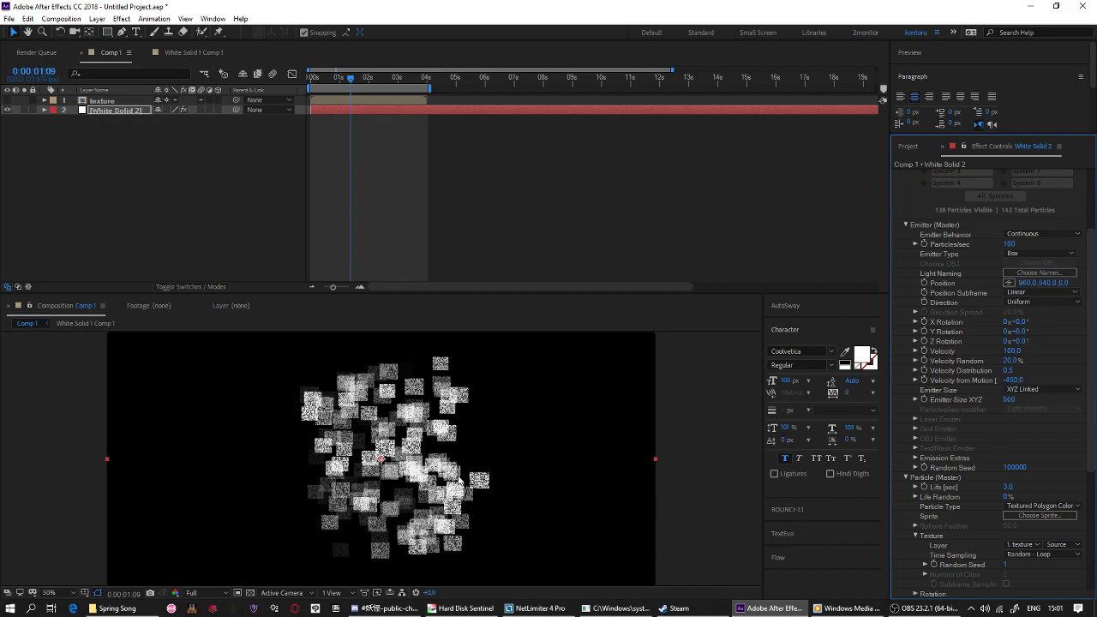
Set the box emitter's Emitter Size XYZ to 2000.
scroll(451, 466, up, 3)
scroll(451, 467, down, 2)
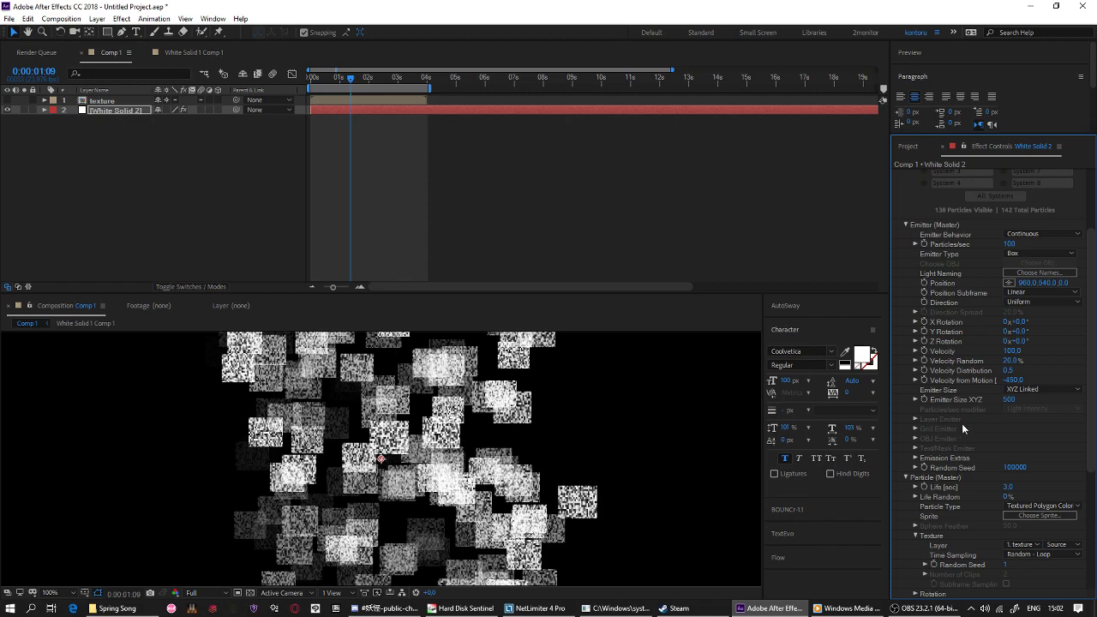
click(1009, 400)
text(2000)
key(Return)
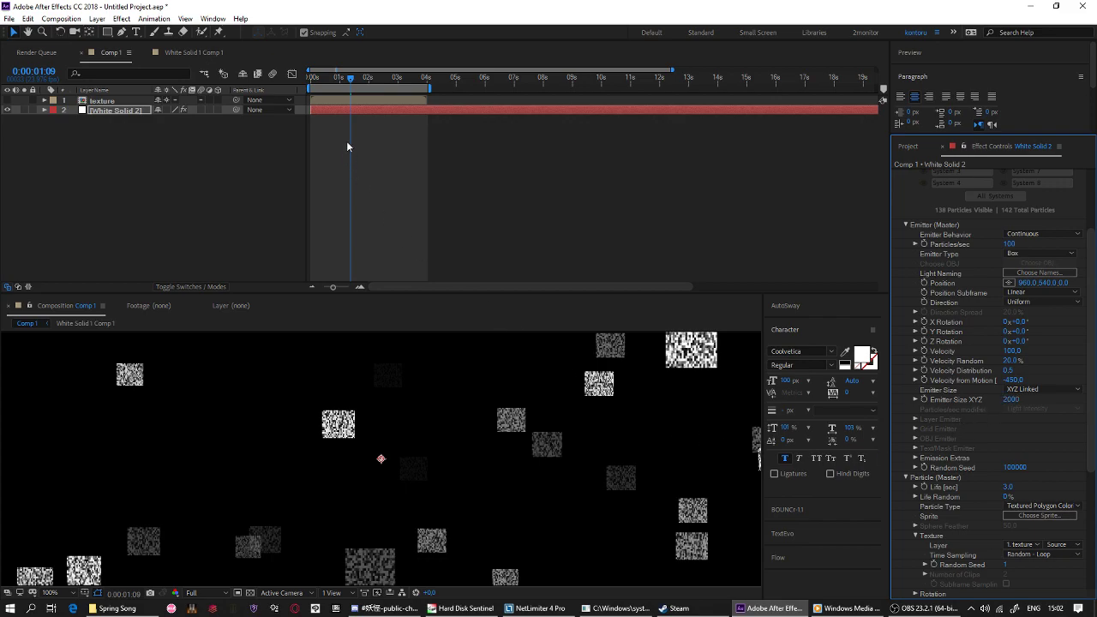
Play the particle animation from the first frame and reveal the Physics (Master) settings.
drag(340, 84, 299, 86)
key(space)
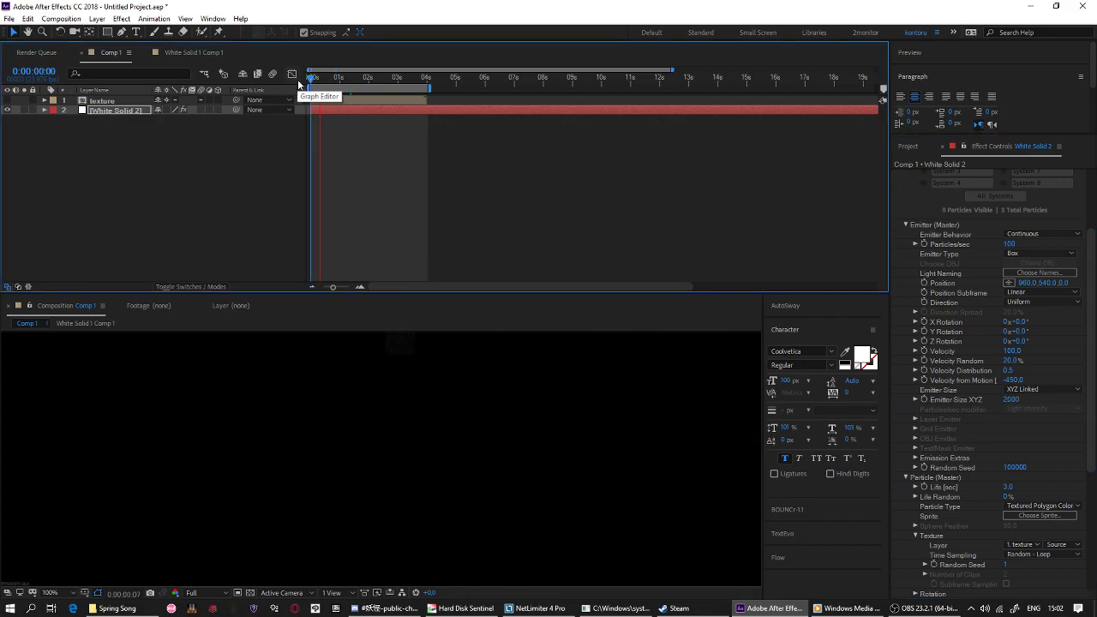
scroll(940, 554, down, 6)
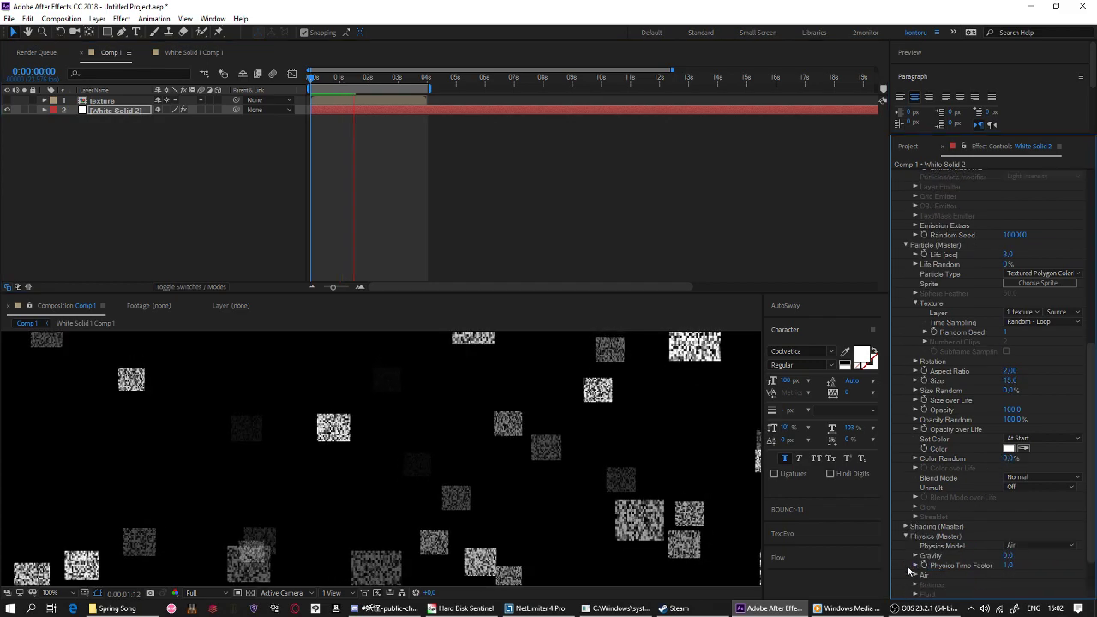
click(906, 566)
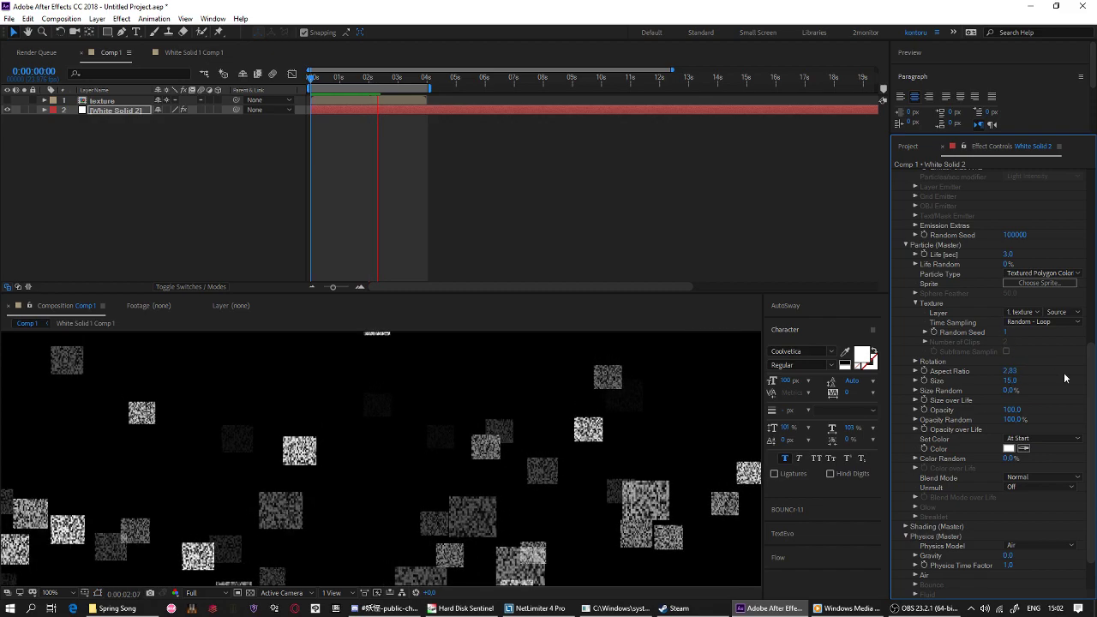
Try an Aspect Ratio of 4 for the particles and restore it to 2.
click(1009, 371)
key(Return)
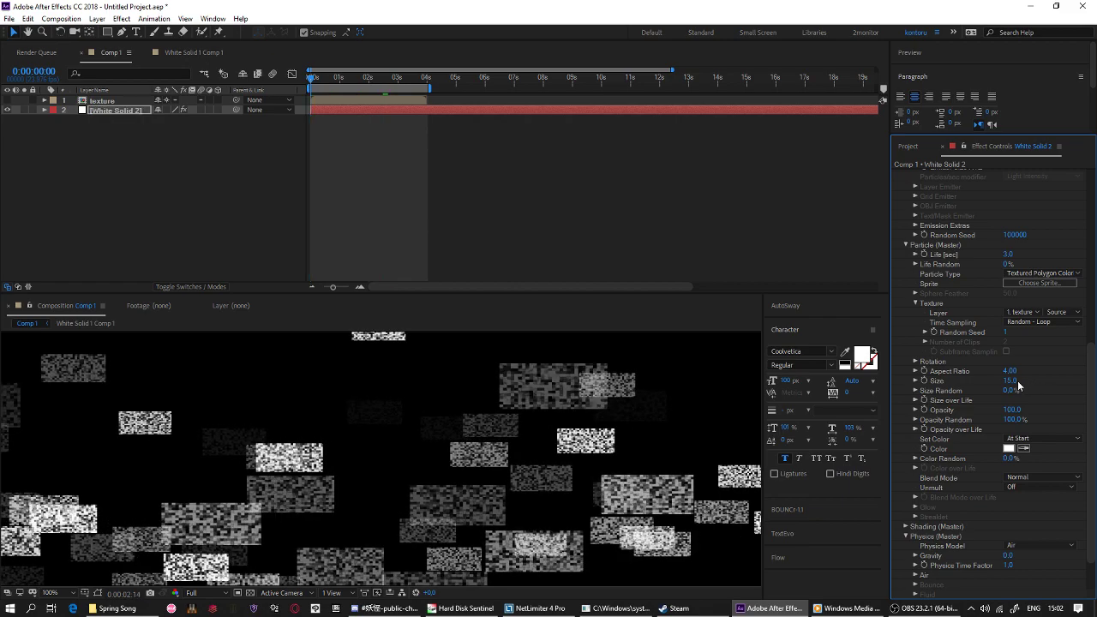
key(ctrl+z)
click(1010, 370)
text(2)
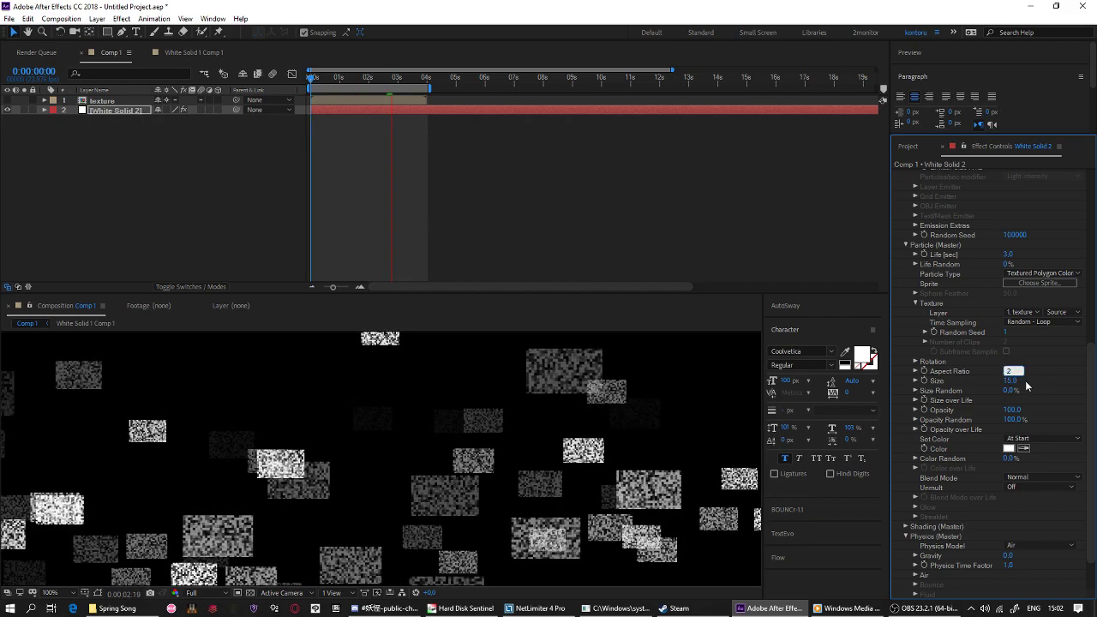
Move the playhead to 0:00:00:08 and set the particles' Size to 50.
drag(1011, 384, 1080, 394)
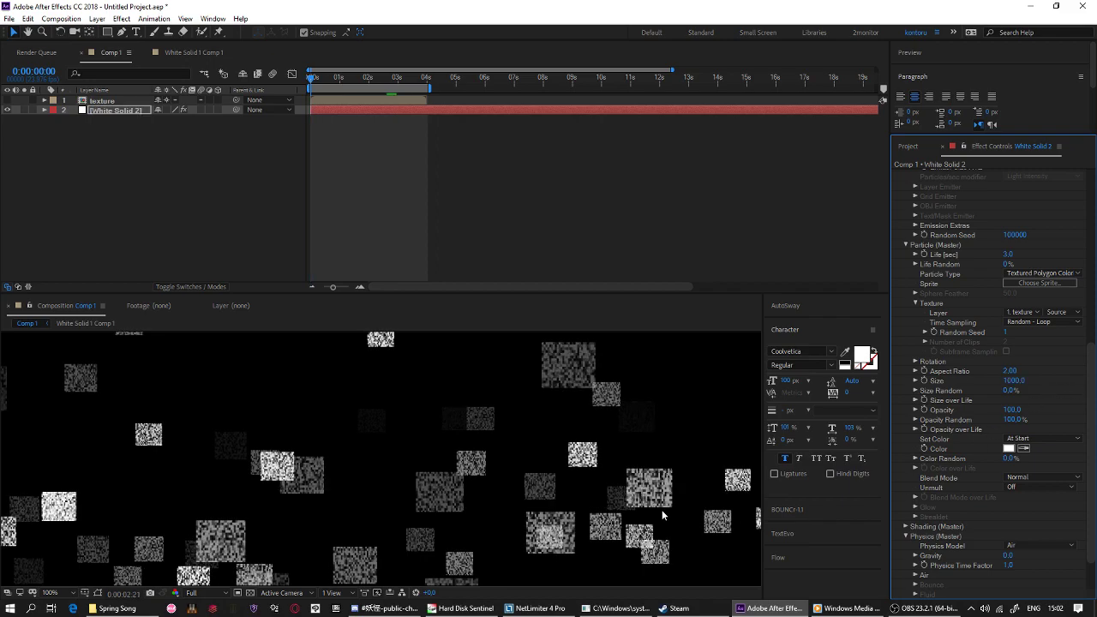
scroll(606, 495, down, 2)
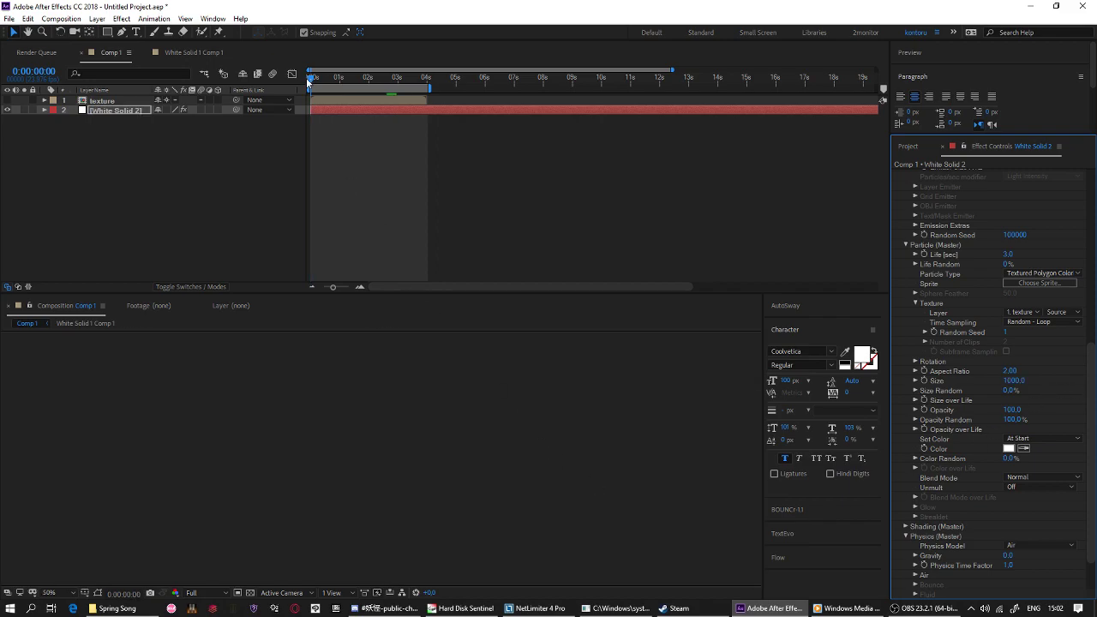
drag(308, 78, 319, 77)
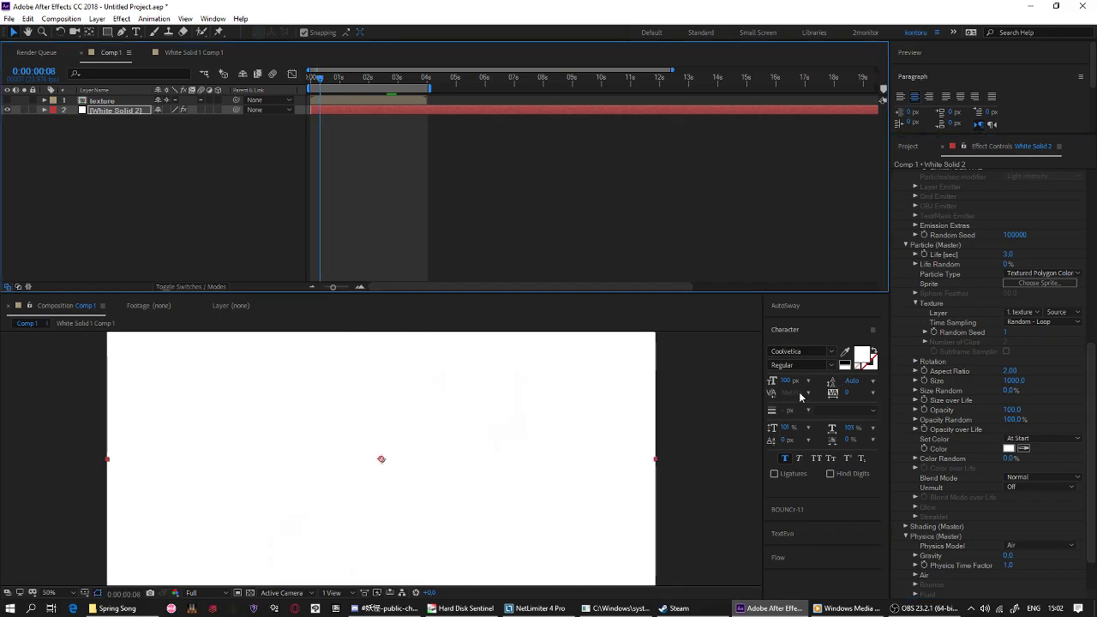
click(1013, 379)
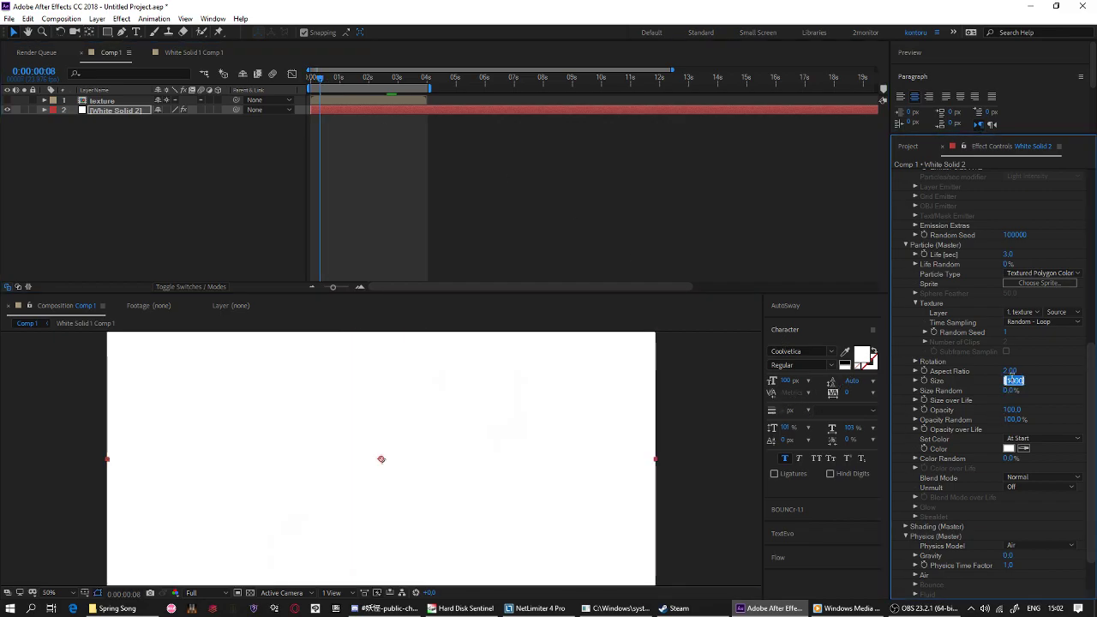
key(Return)
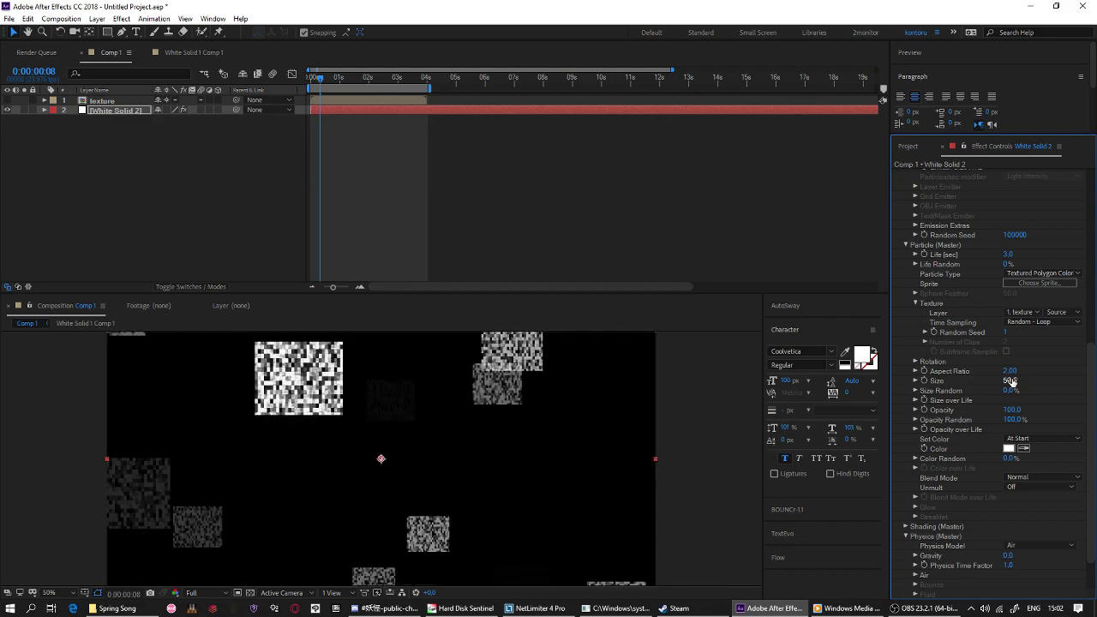
Open the nested composition of the texture layer.
click(331, 240)
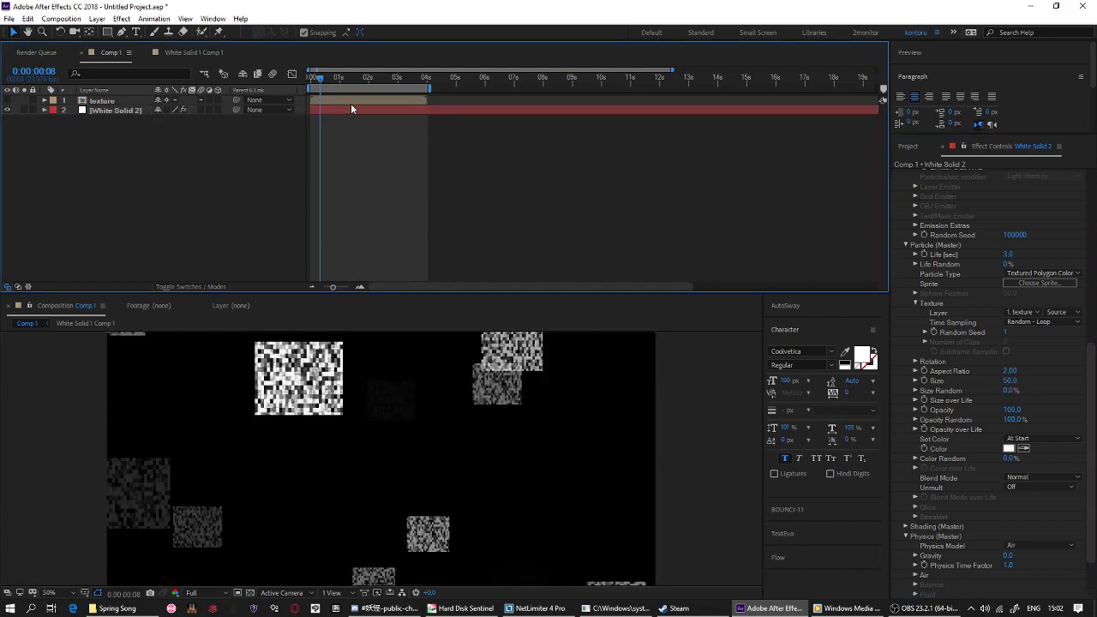
click(350, 104)
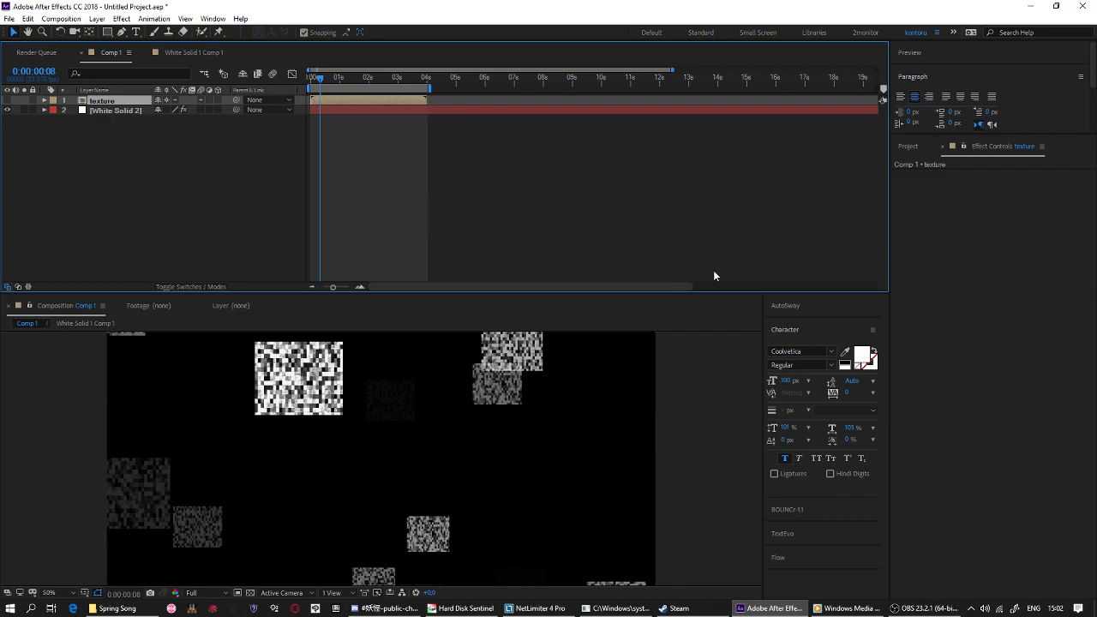
double_click(326, 102)
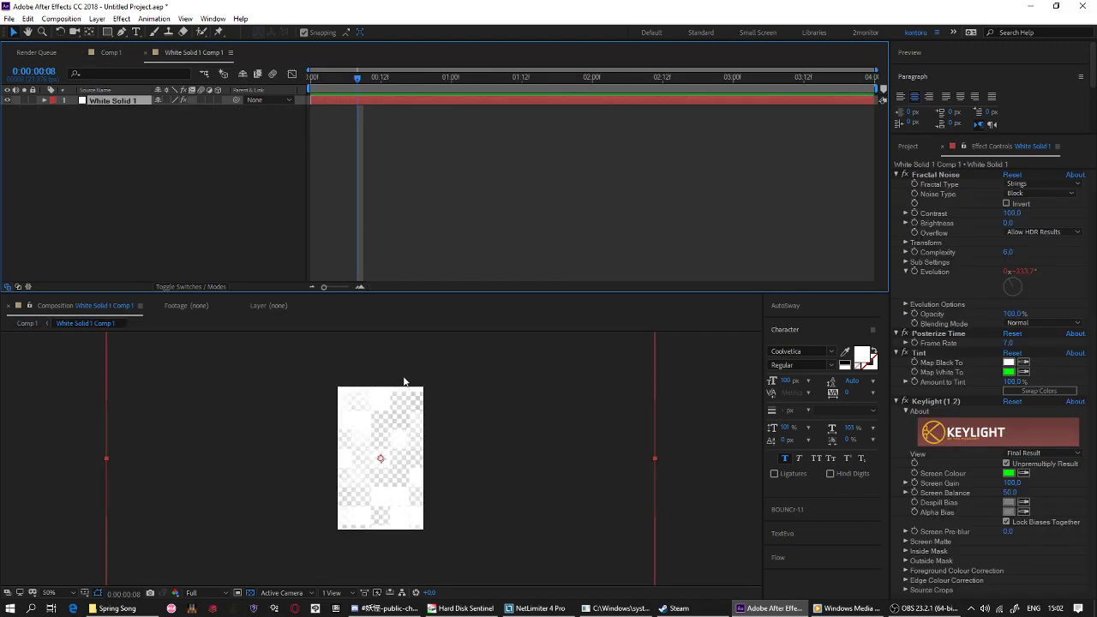
Resize White Solid 1 to 304 px wide and roughly the texture composition's height, and return to Comp 1.
key(ctrl+shift+y)
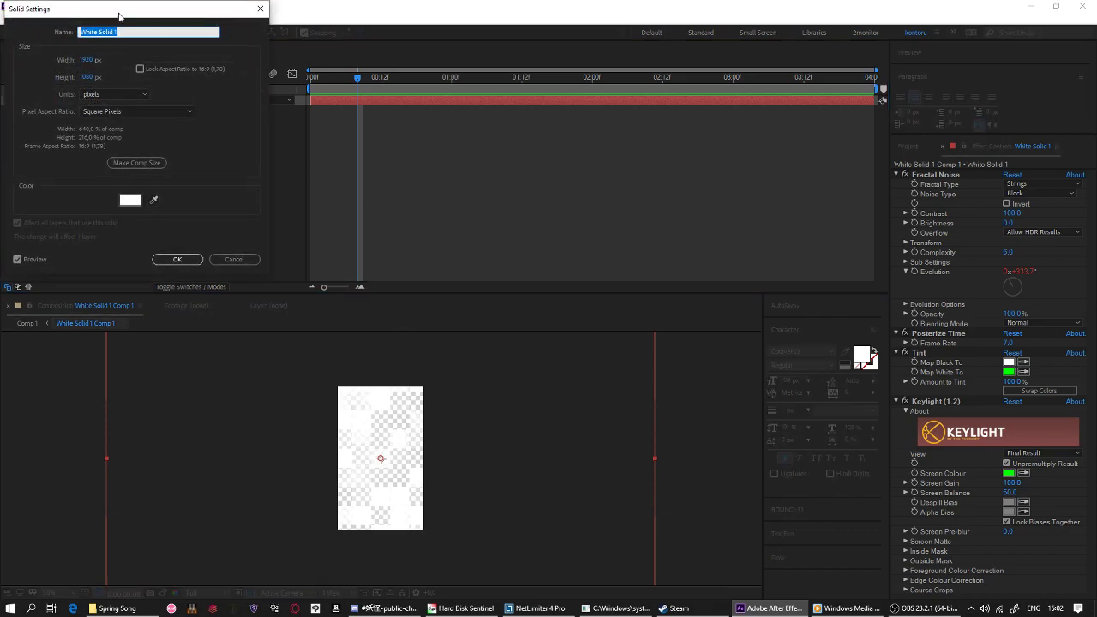
drag(118, 12, 542, 164)
click(506, 213)
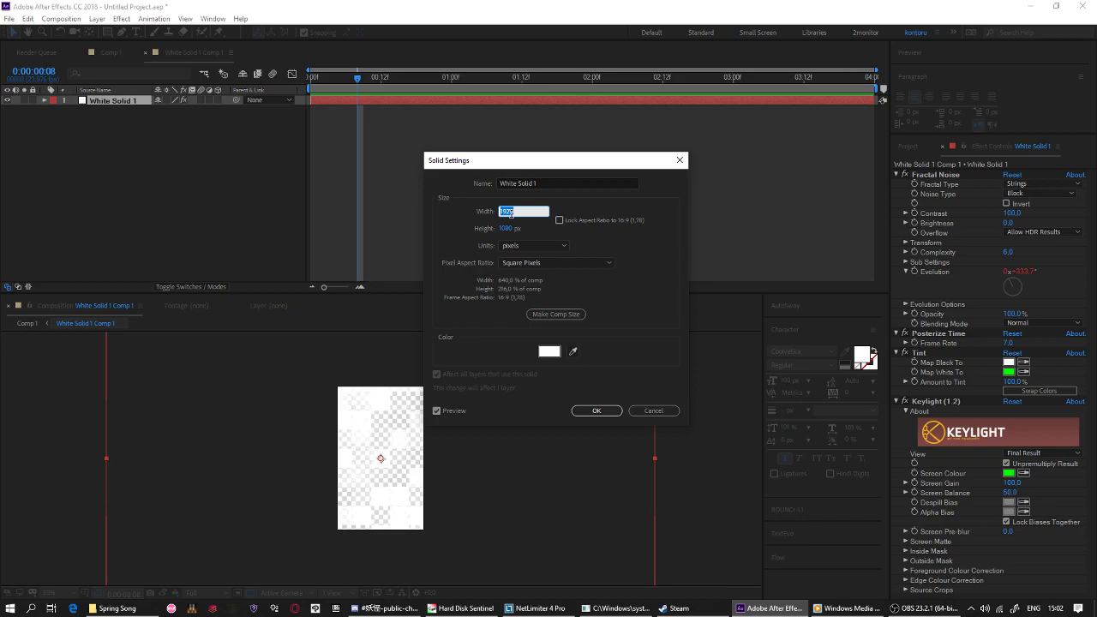
text(399)
key(Tab)
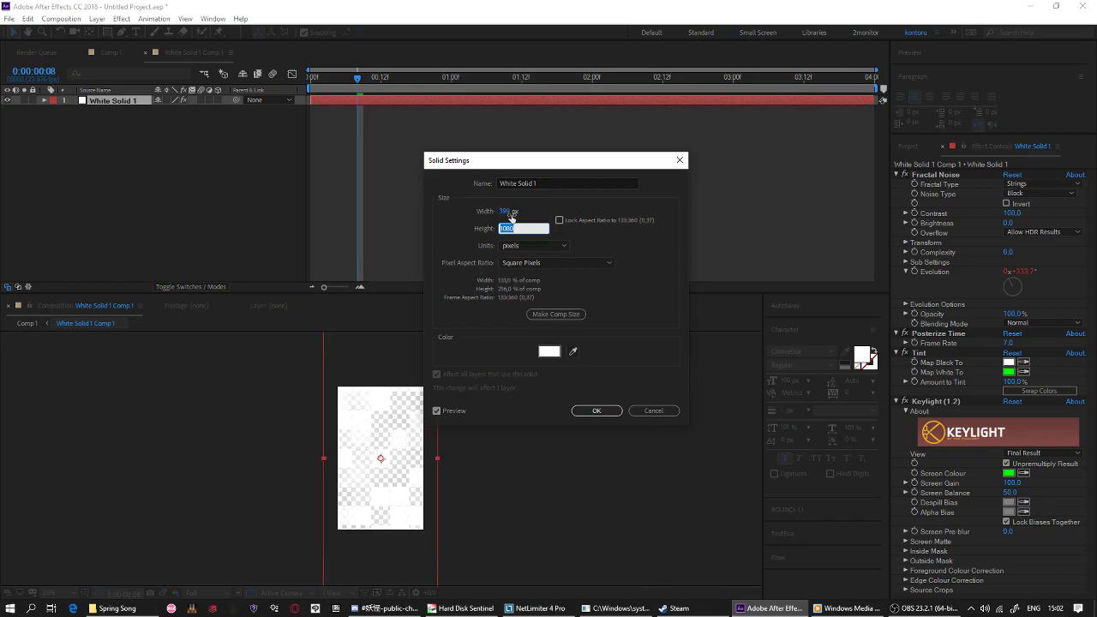
text(5)
click(511, 212)
text(304)
key(Return)
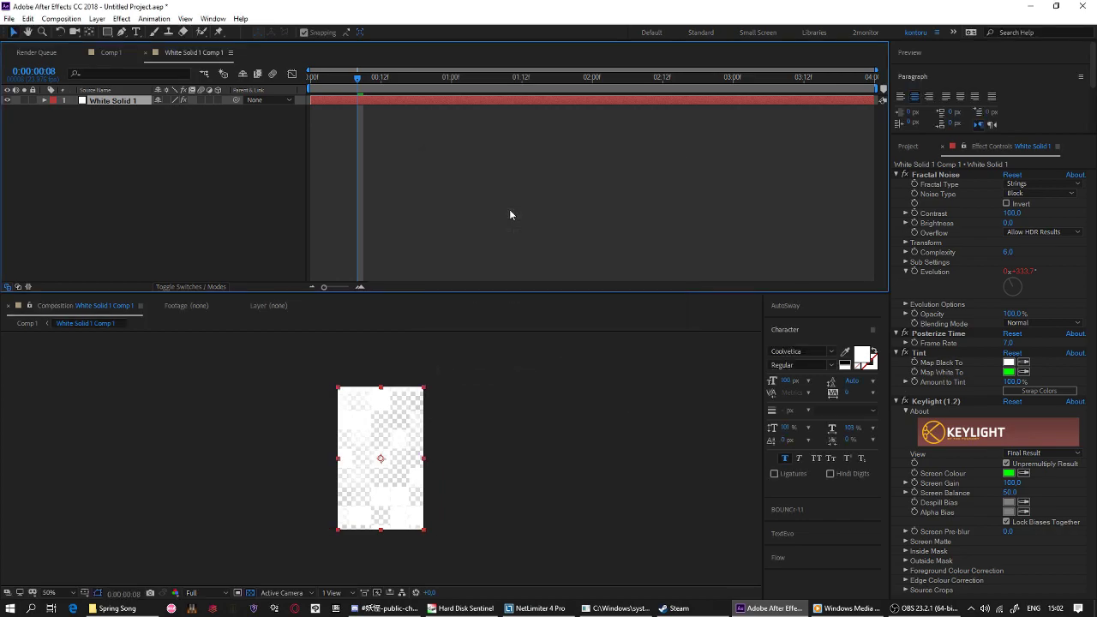
click(111, 53)
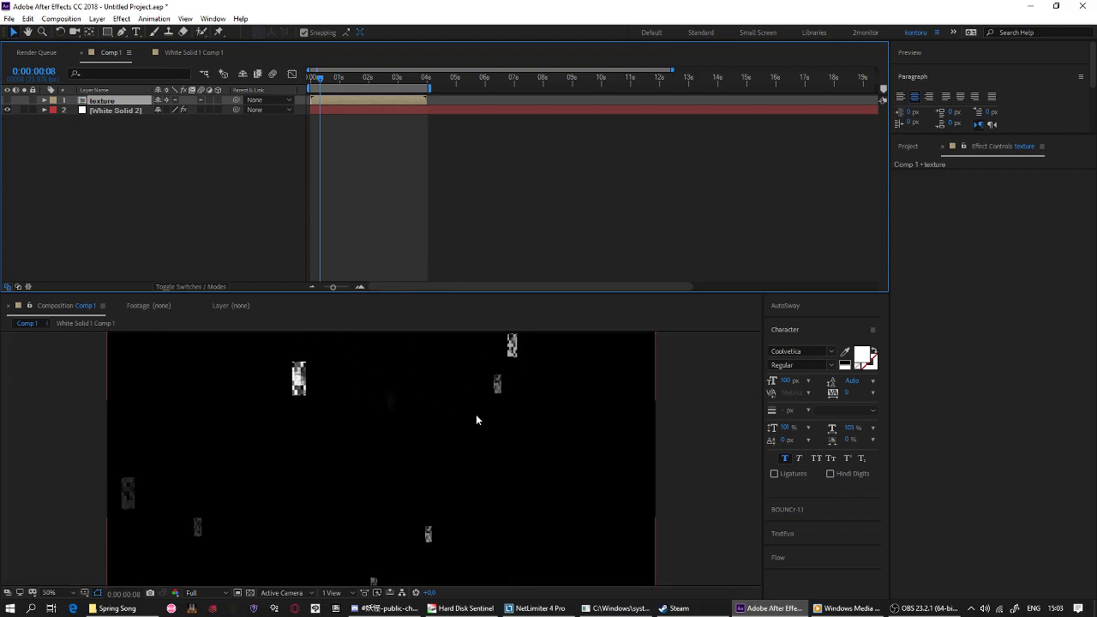
Set the particle Size to 200 in White Solid 2's Particular effect.
click(908, 146)
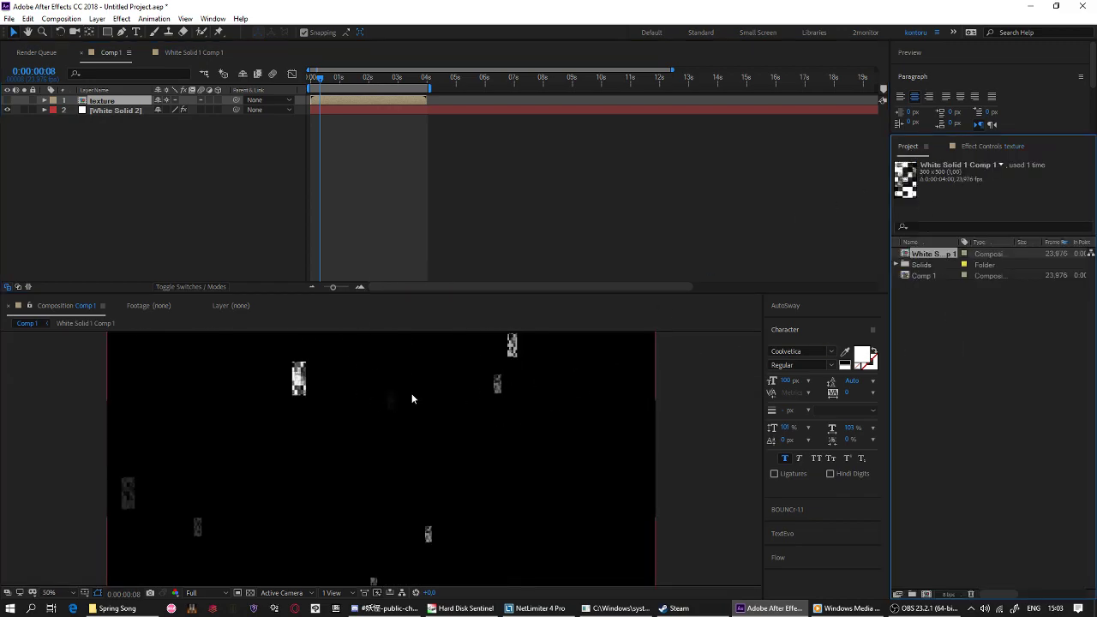
click(345, 112)
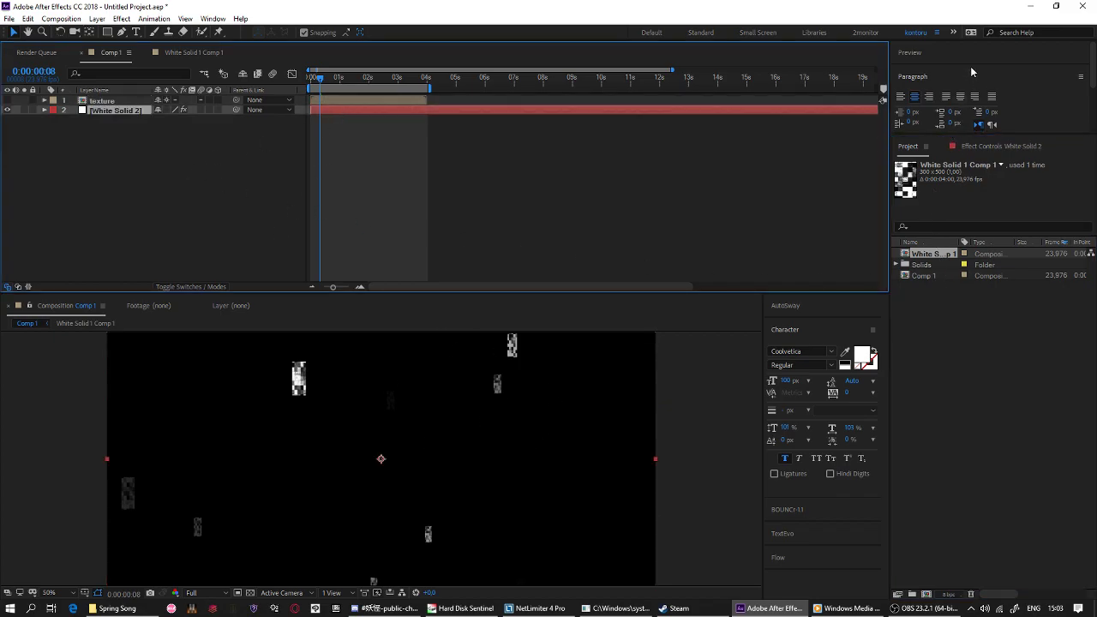
click(979, 147)
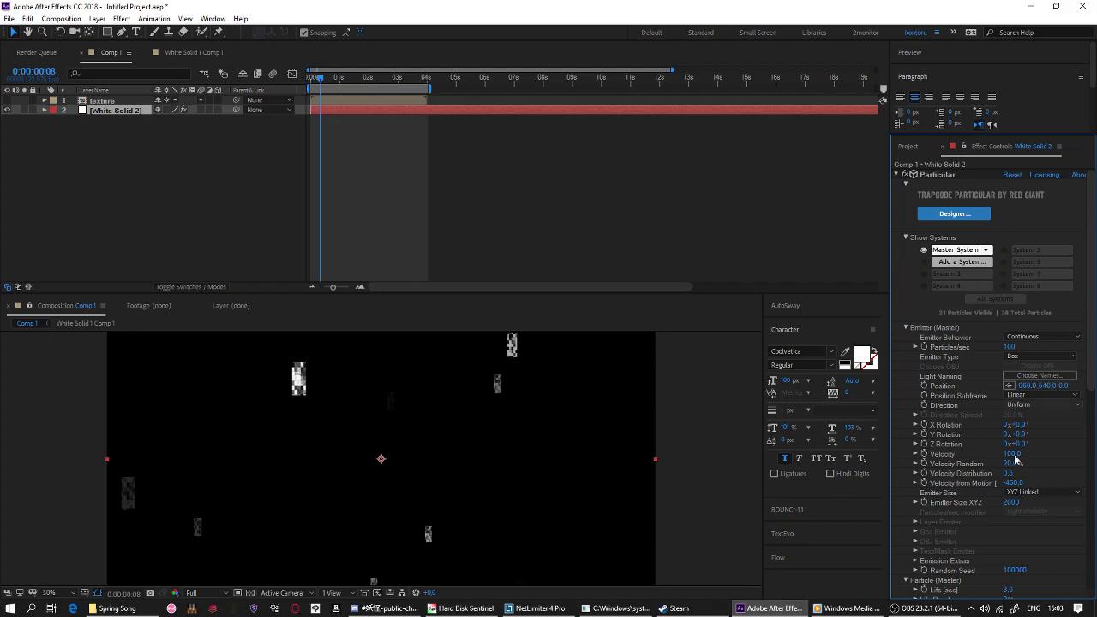
scroll(1016, 500, down, 2)
scroll(1015, 500, down, 4)
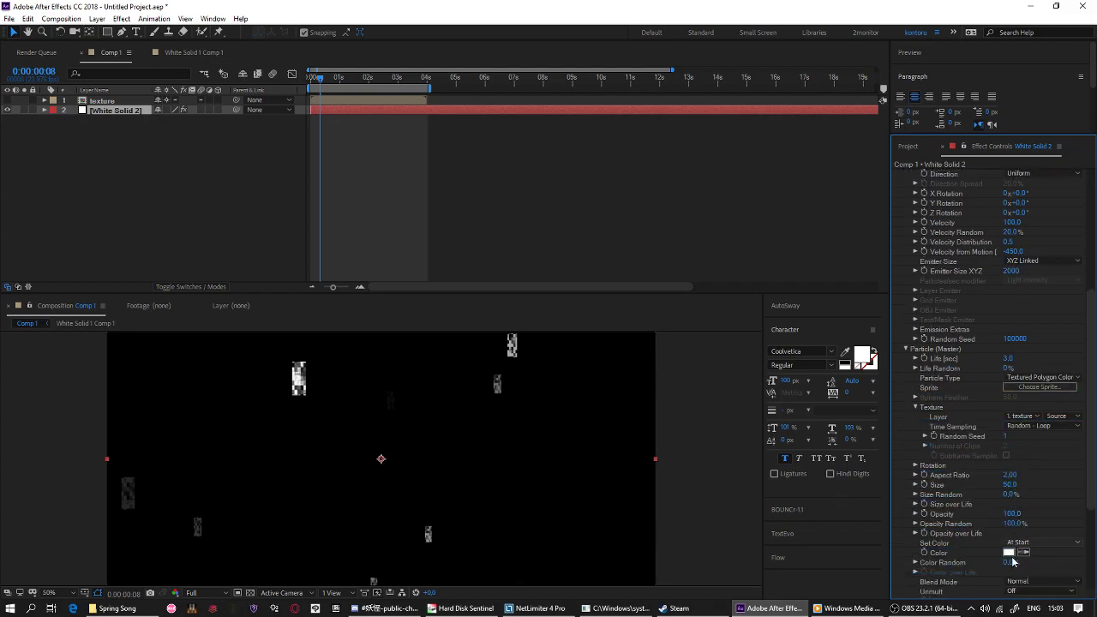
text(1000)
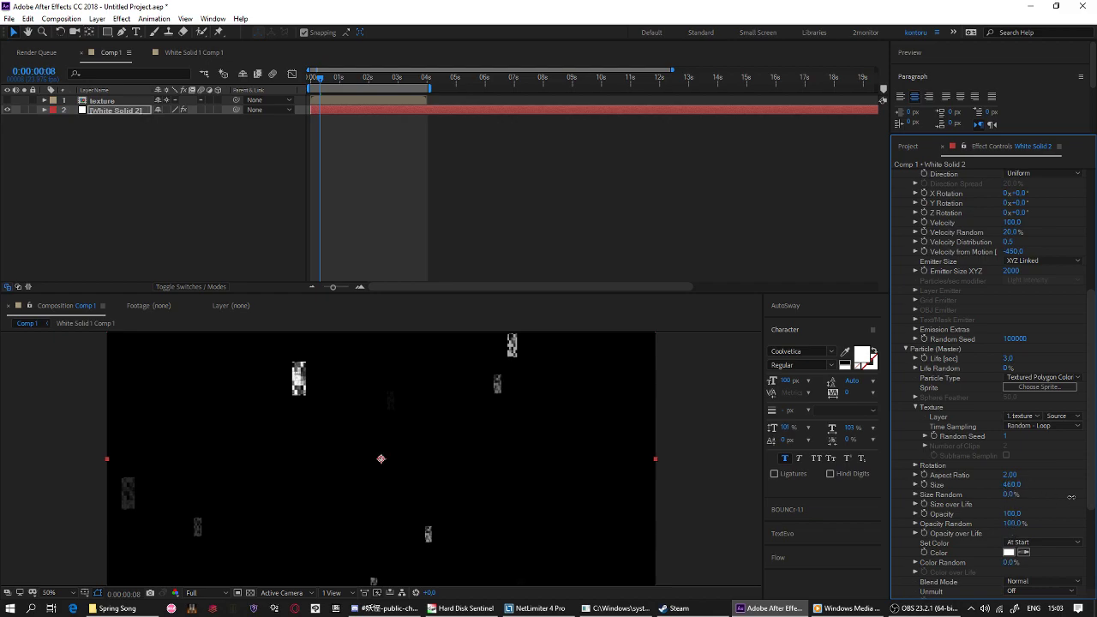
key(Return)
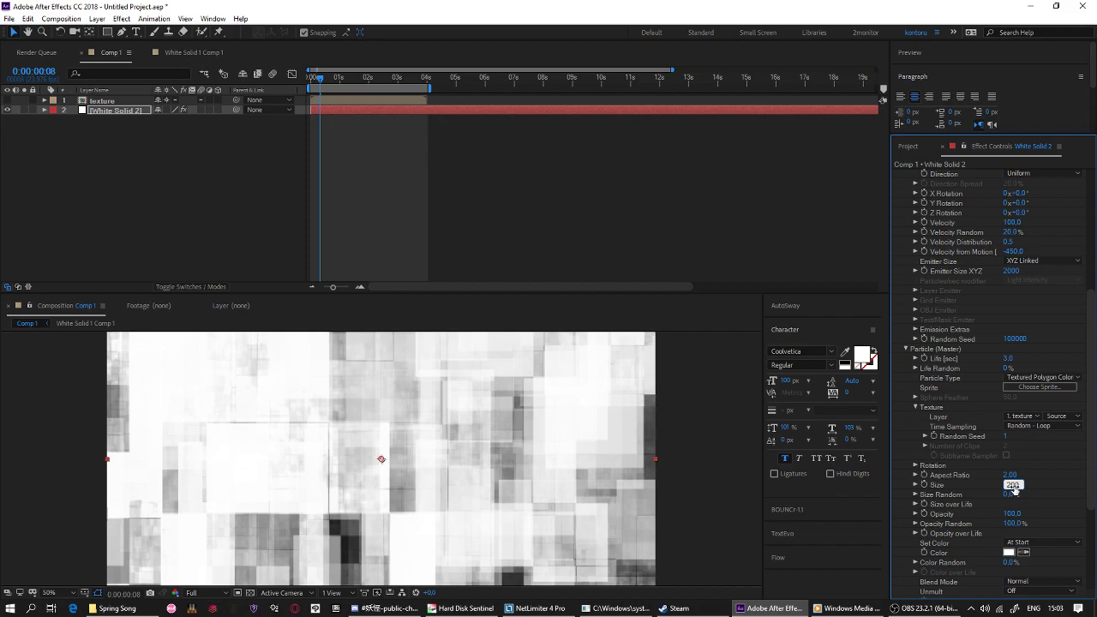
text(200)
key(Return)
scroll(486, 413, up, 1)
scroll(487, 412, down, 2)
scroll(487, 412, up, 1)
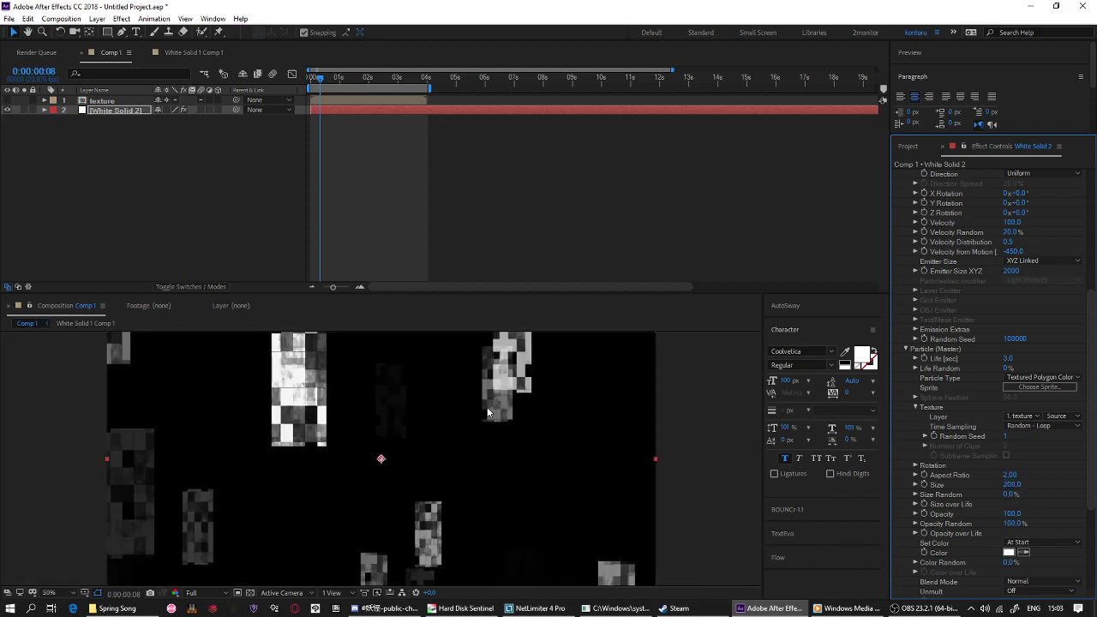
Preview the animation from 0:00:01:11 and set the emitter's Particles/sec to 15.
scroll(487, 413, down, 1)
scroll(958, 454, down, 4)
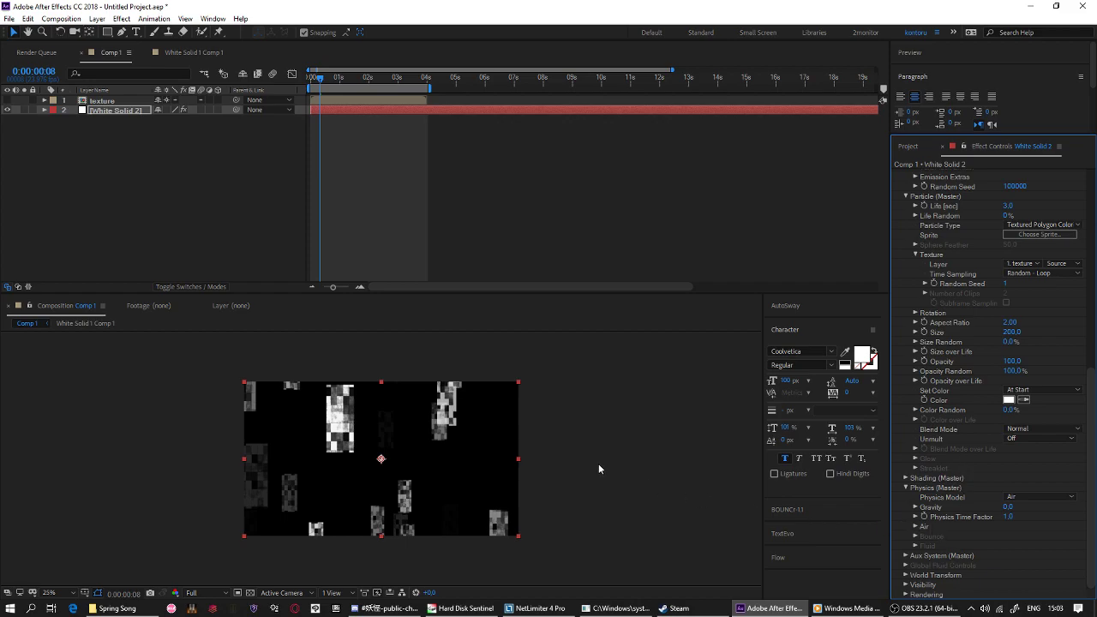
click(352, 79)
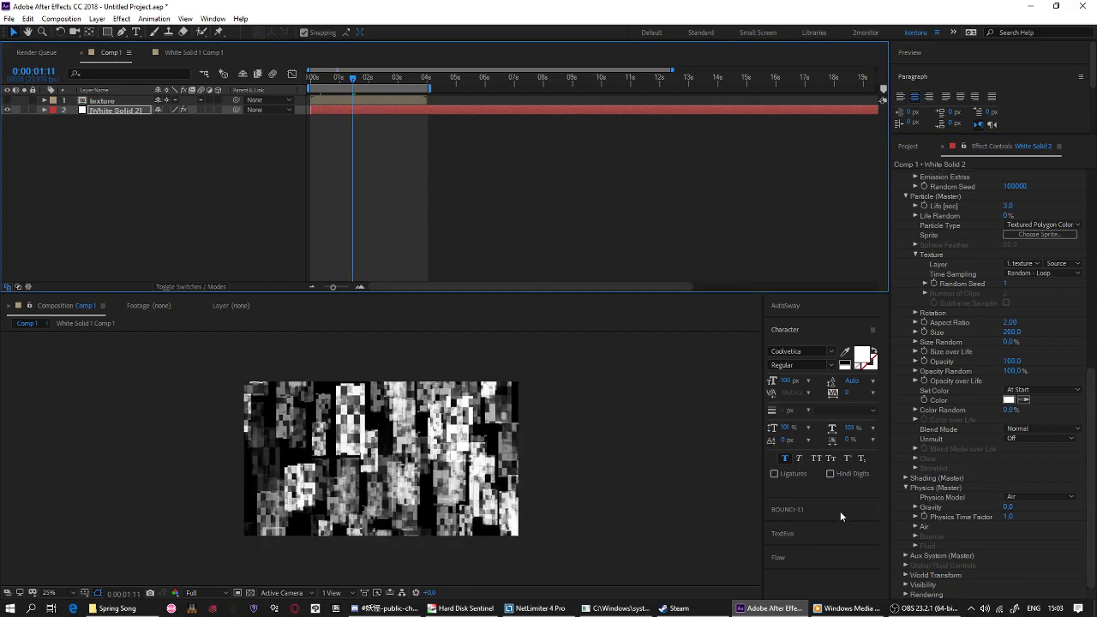
scroll(978, 479, up, 2)
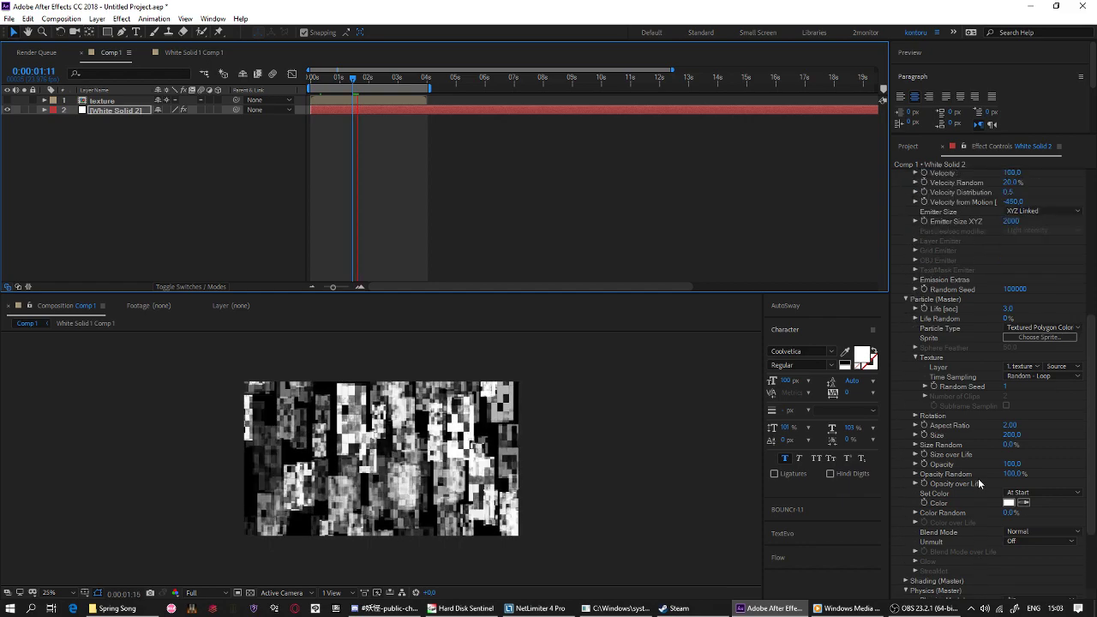
scroll(979, 478, up, 2)
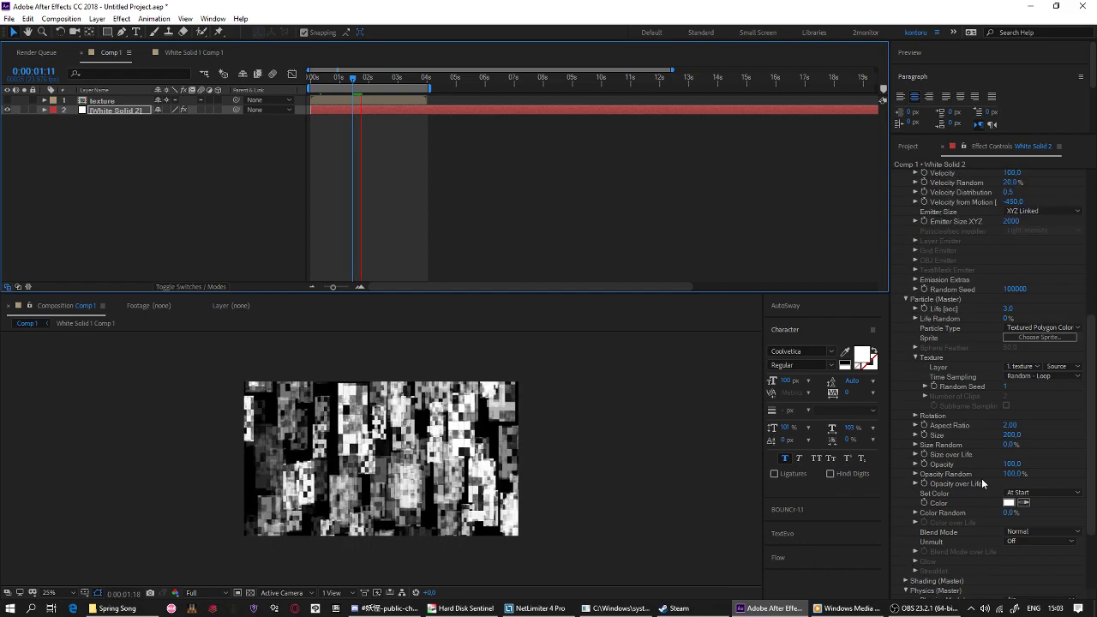
scroll(1016, 453, up, 10)
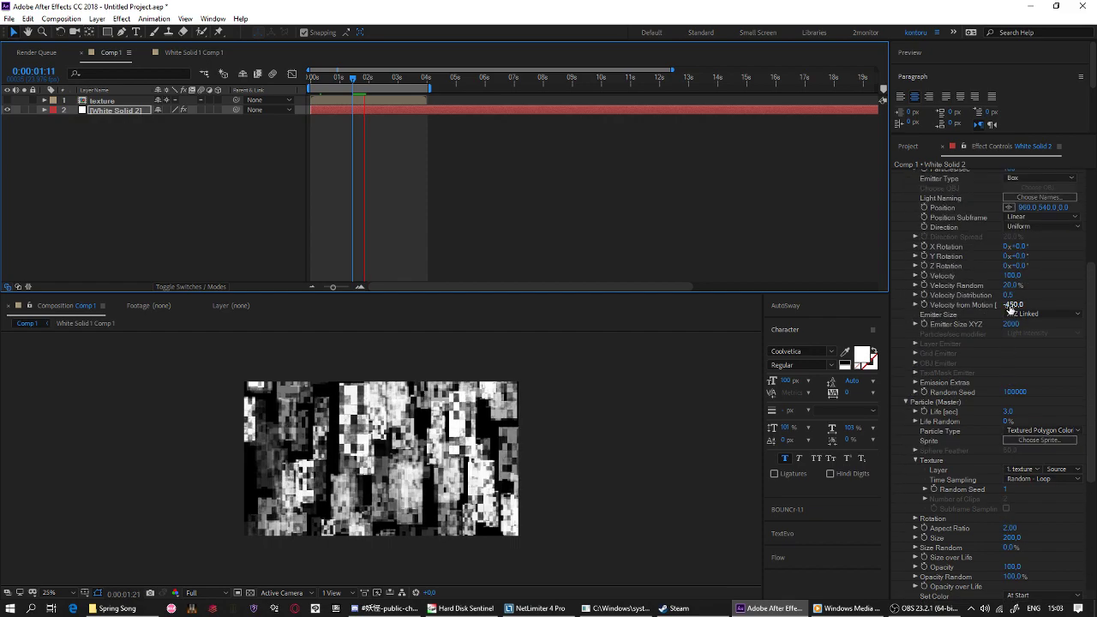
click(1011, 347)
text(15)
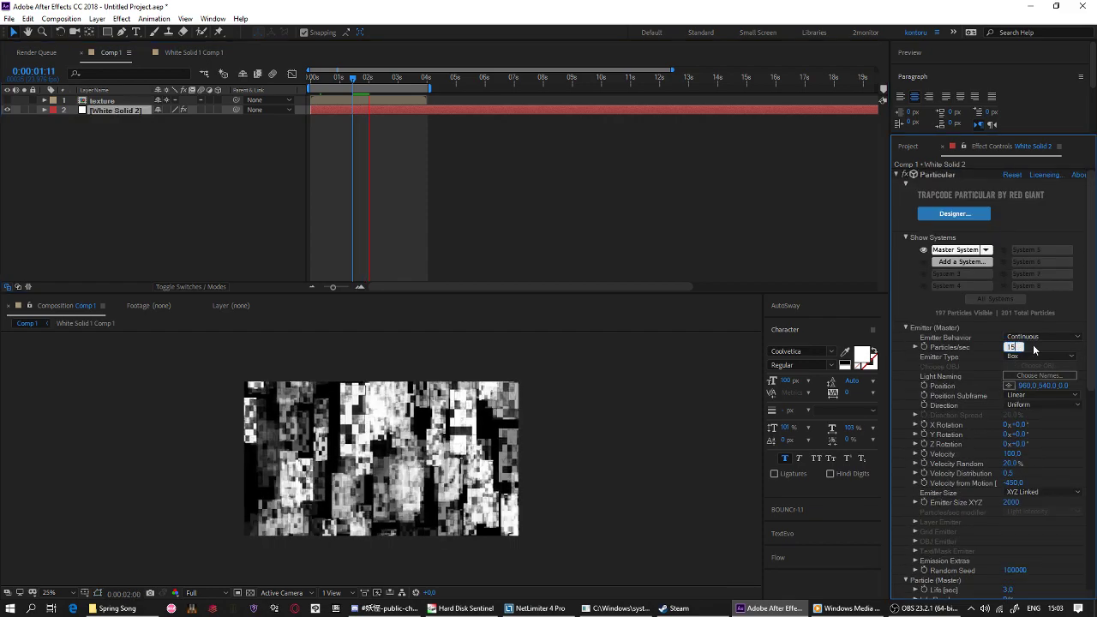
key(Return)
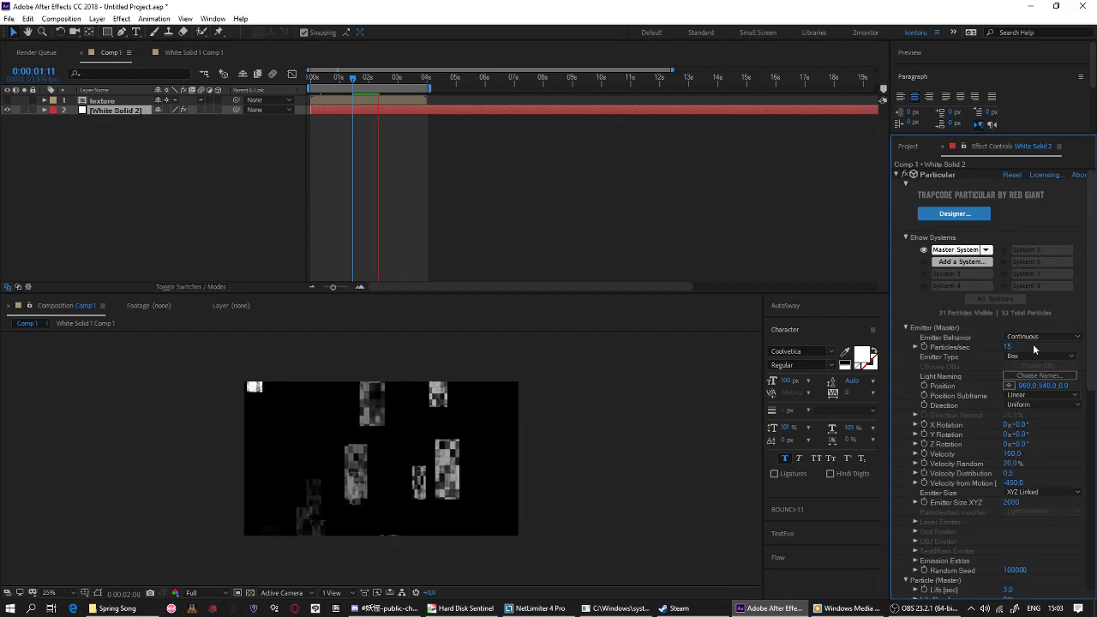
Try a Wind Y of 500 in the Air physics settings, and settle on -500.
scroll(992, 410, down, 3)
scroll(995, 416, down, 12)
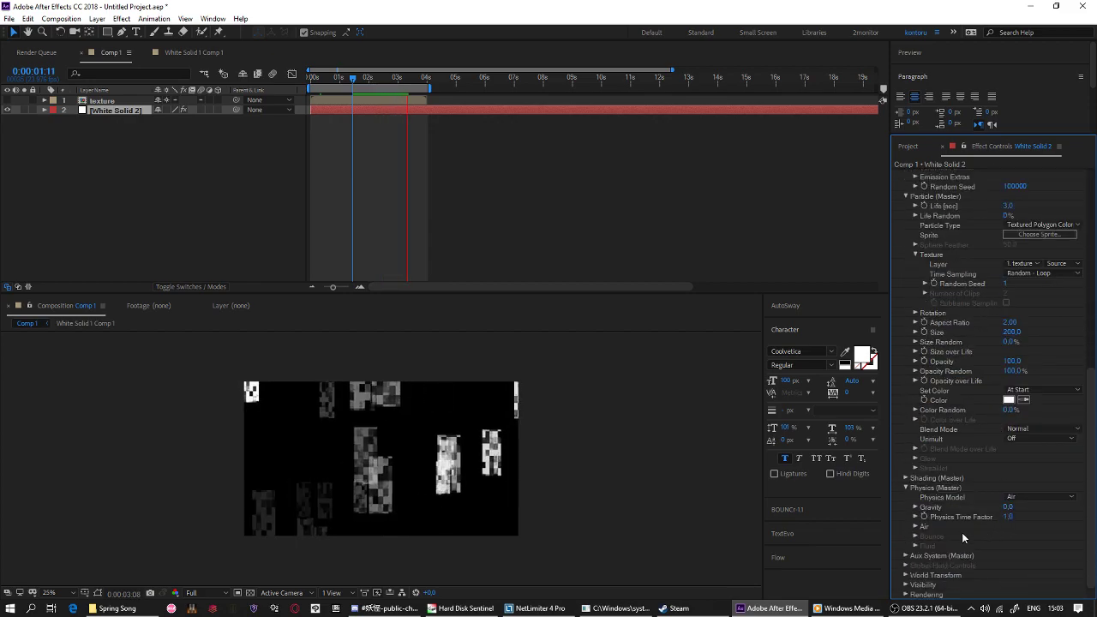
click(922, 527)
scroll(953, 525, down, 3)
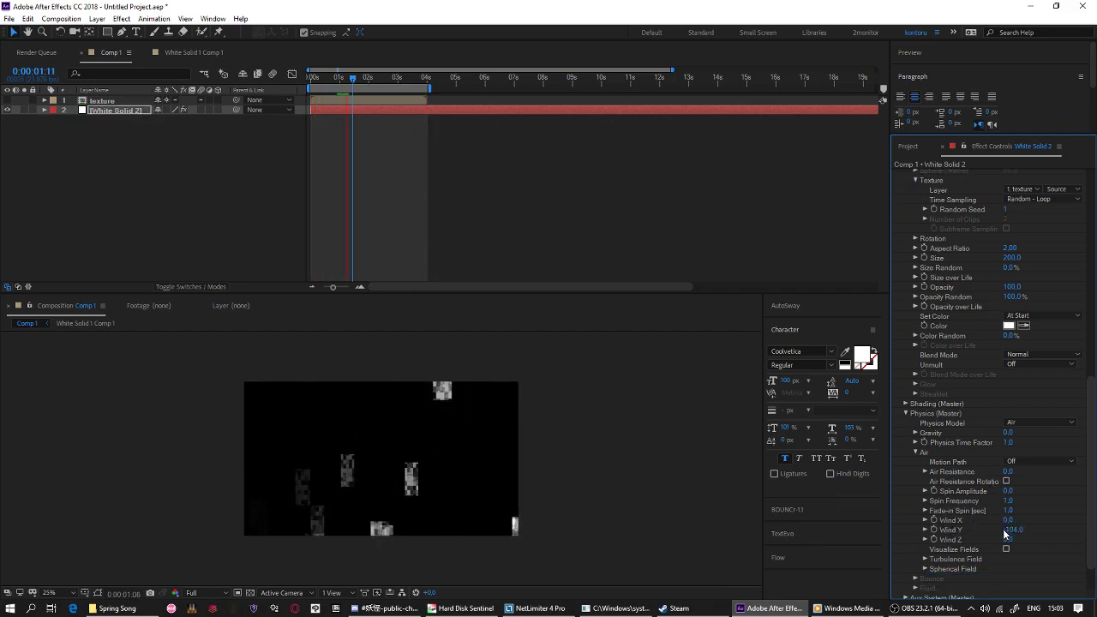
click(1014, 529)
text(500)
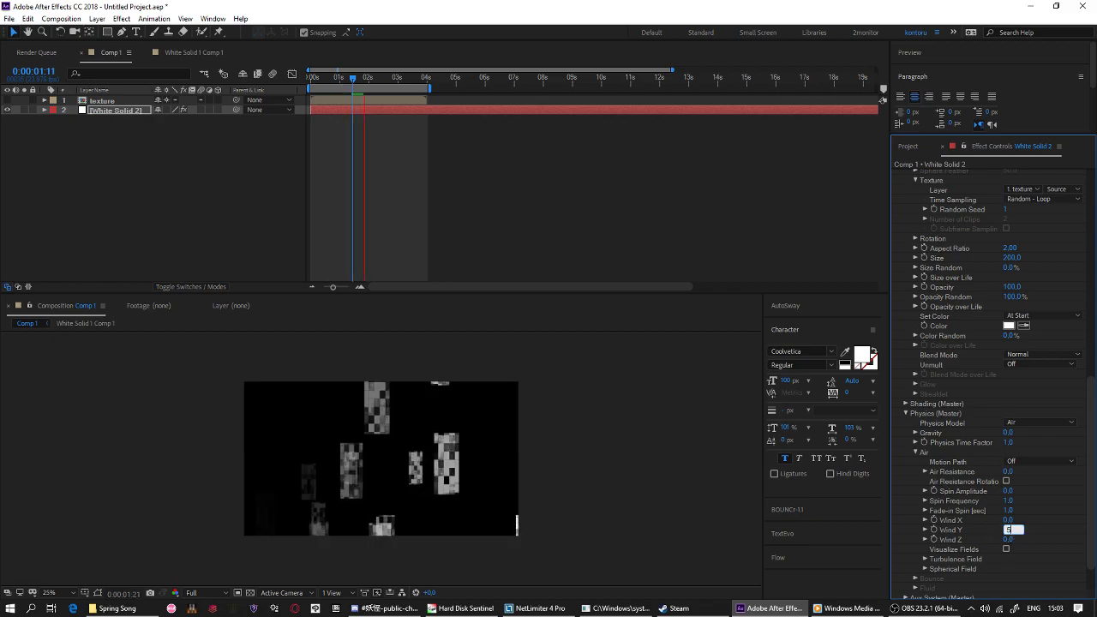
key(Return)
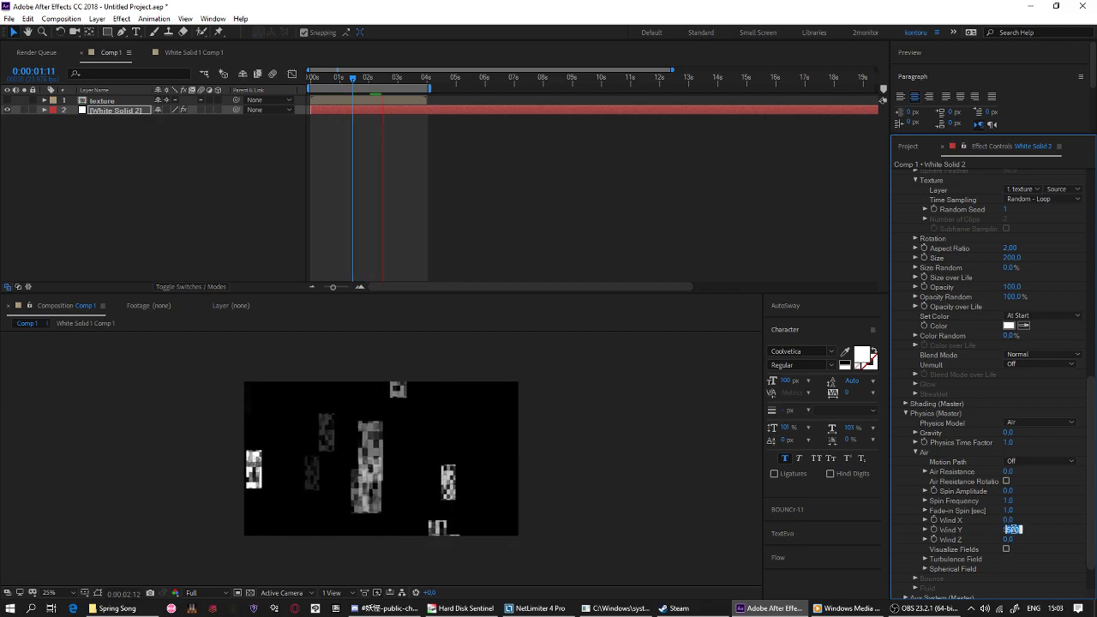
text(-500)
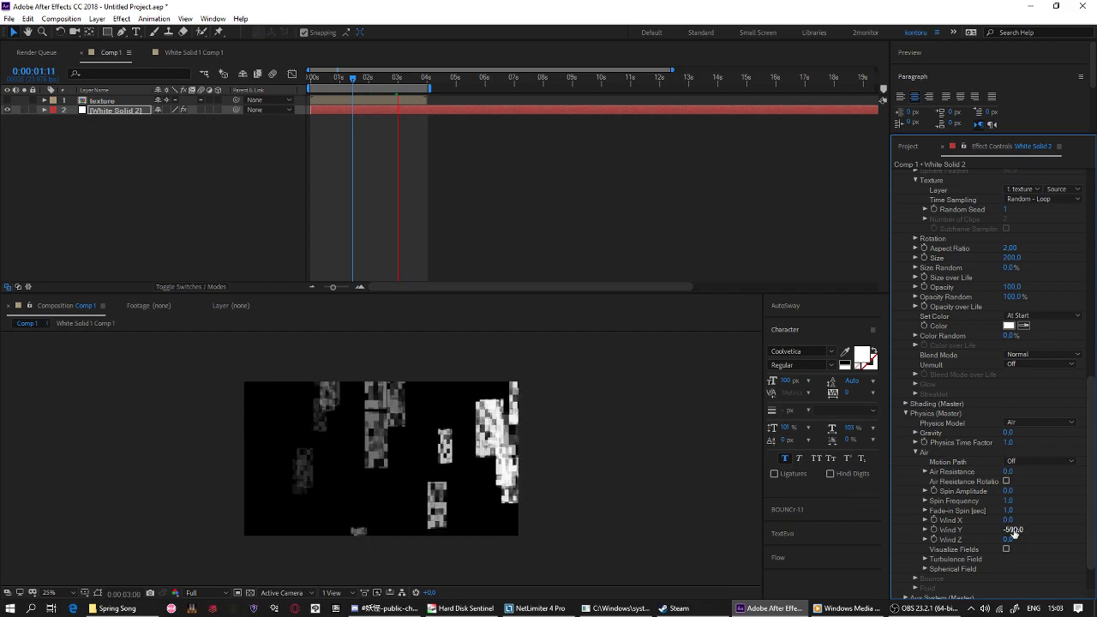
key(Return)
Switch the Emitter Size to XYZ Individual and set its X size to 1920 and Y size to 1080.
scroll(967, 330, up, 10)
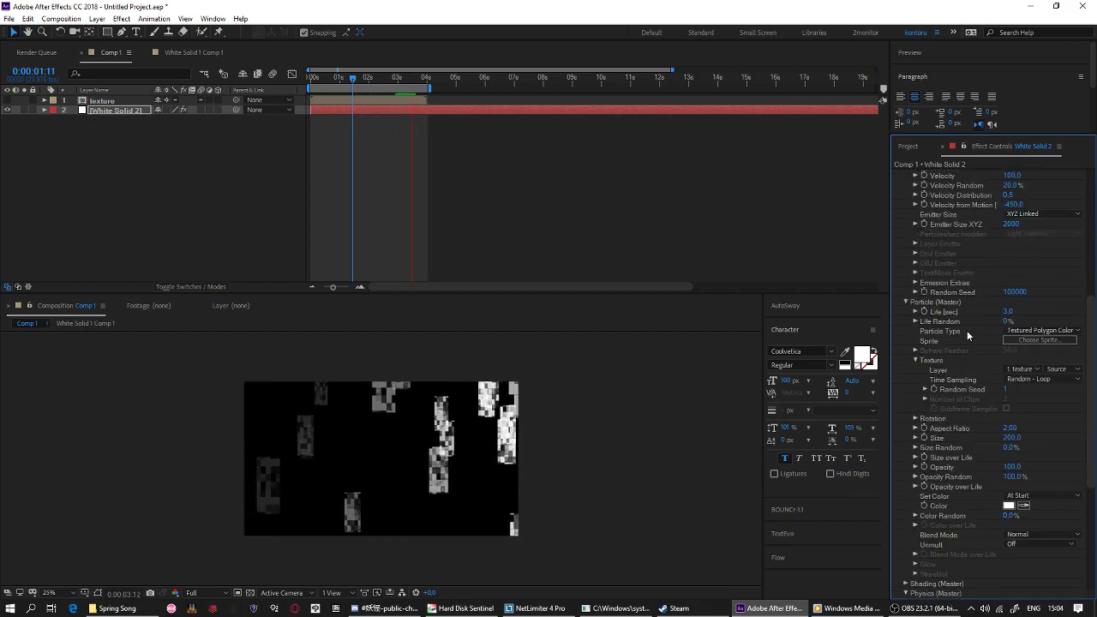
scroll(972, 326, up, 2)
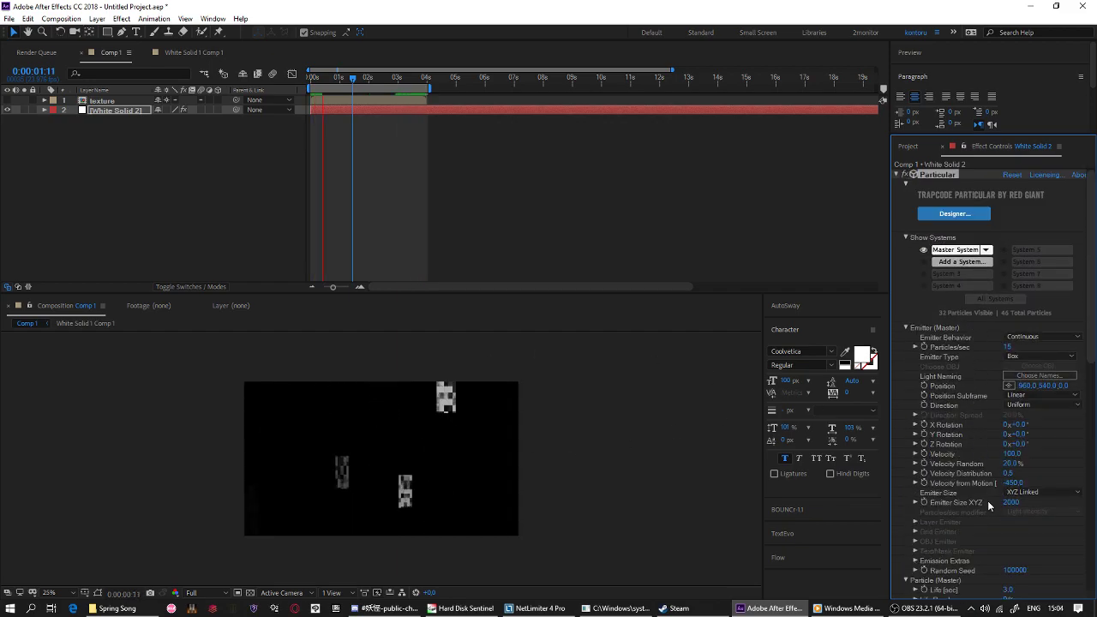
click(1035, 497)
click(1032, 511)
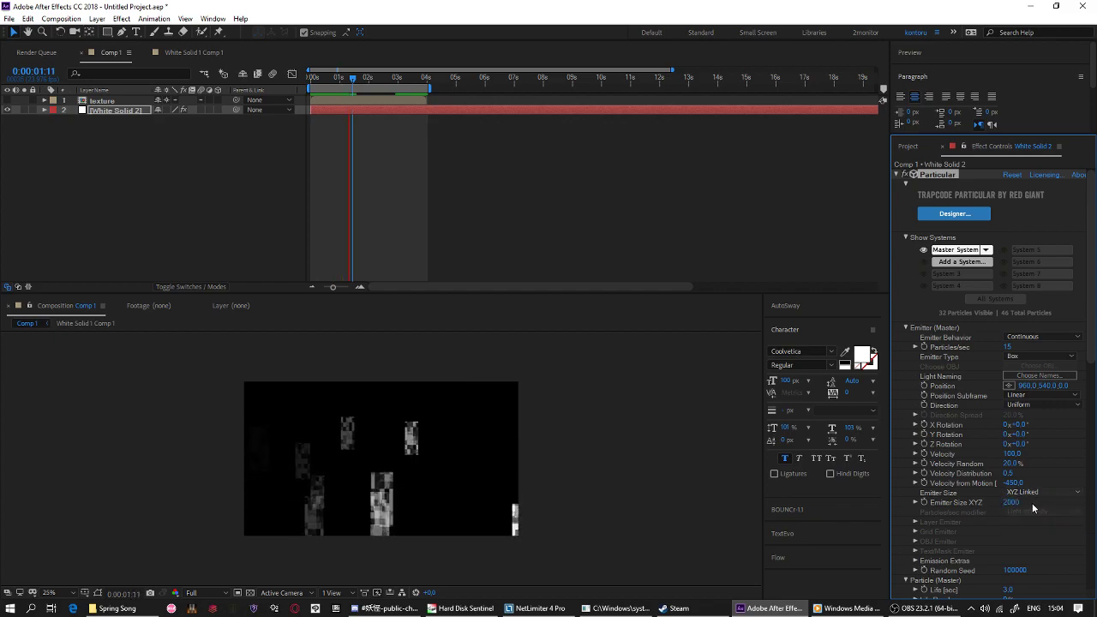
scroll(1031, 505, down, 1)
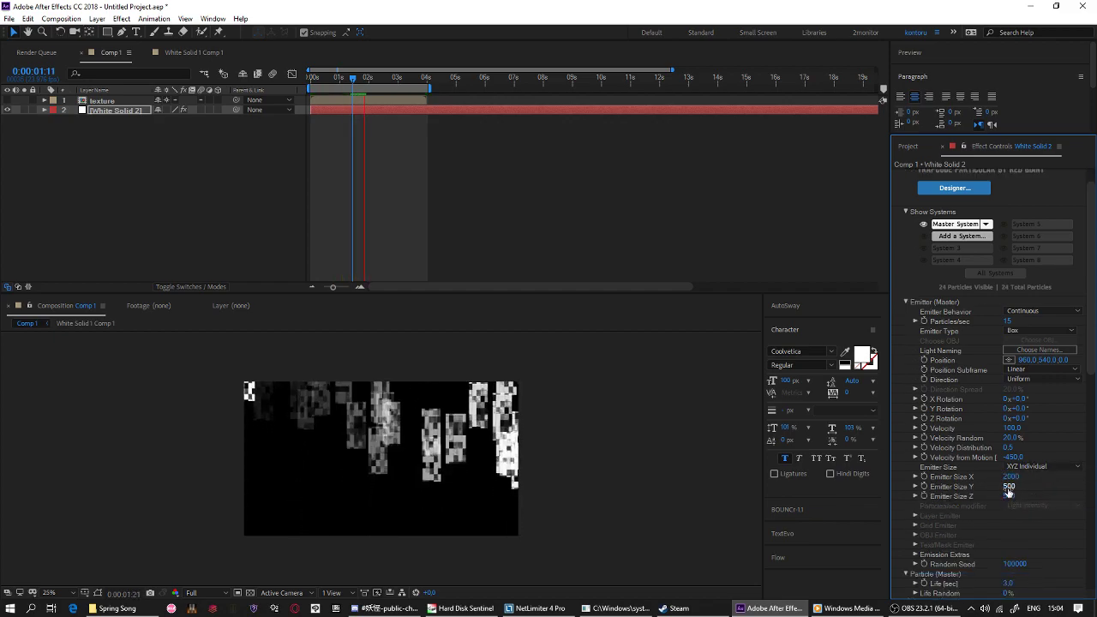
click(1008, 487)
click(1009, 476)
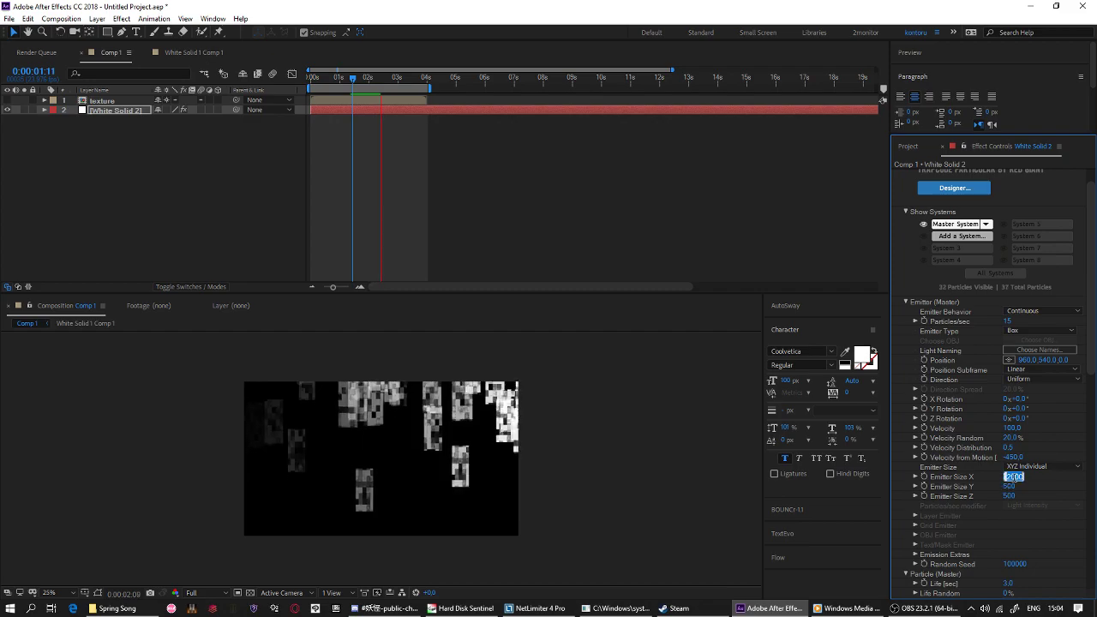
text(1920)
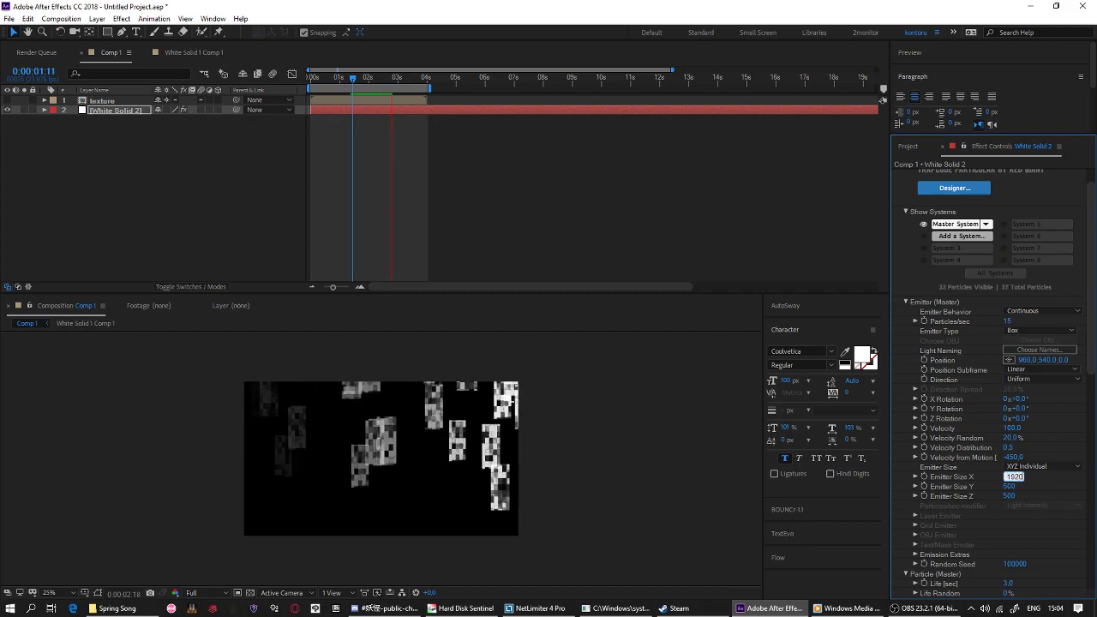
key(Tab)
text(1080)
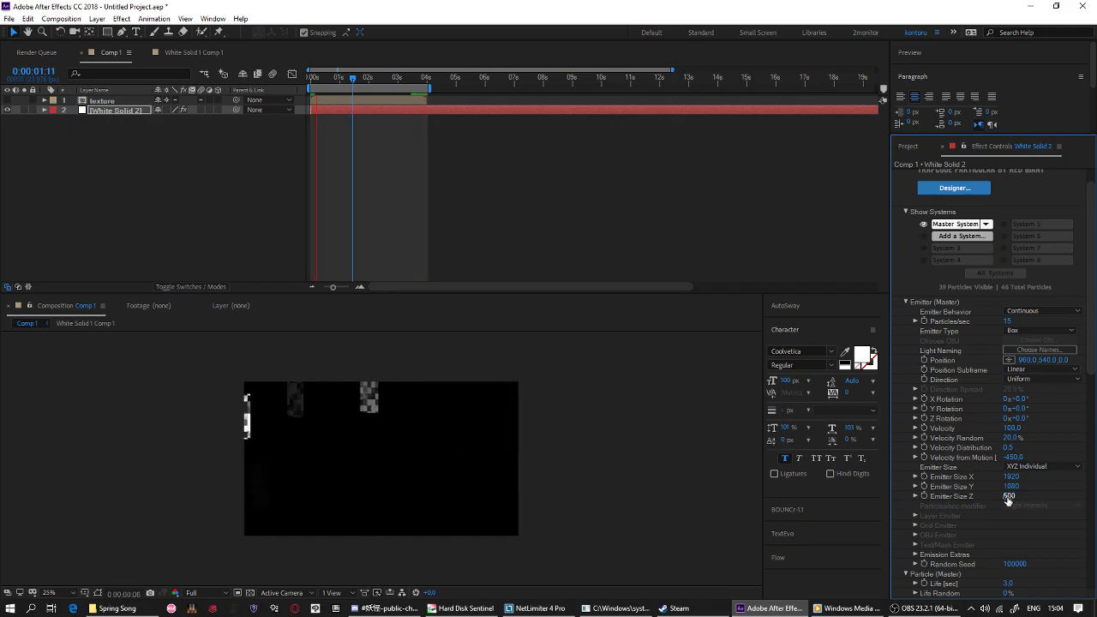
Try 10 Particles/sec for the emitter and reduce the rate to 7.
scroll(987, 451, down, 1)
scroll(988, 446, down, 4)
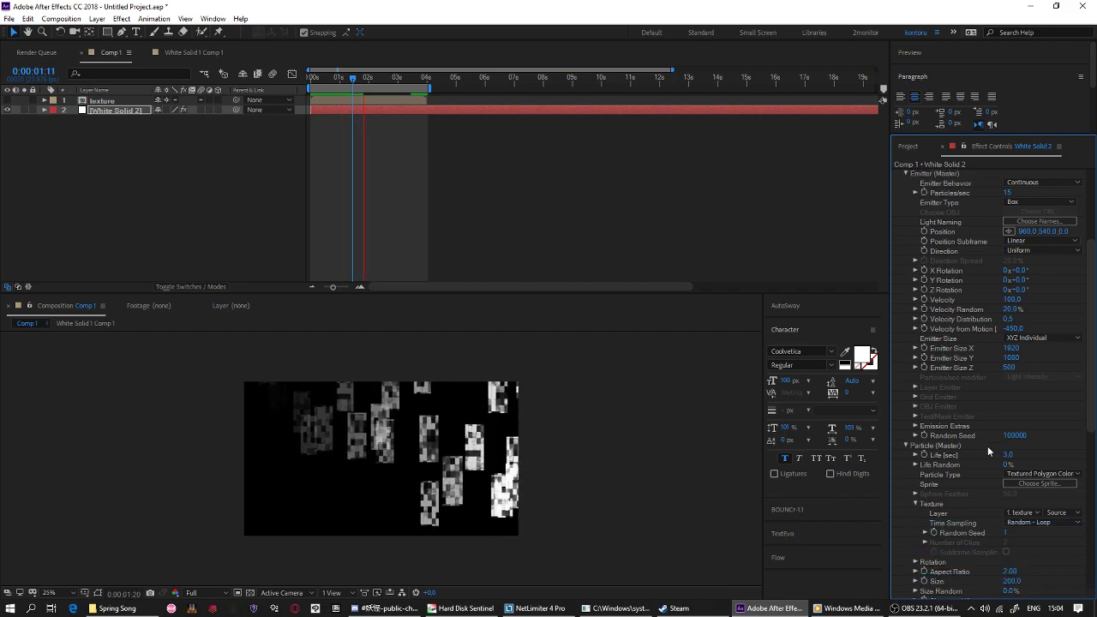
scroll(987, 445, down, 2)
scroll(986, 446, down, 3)
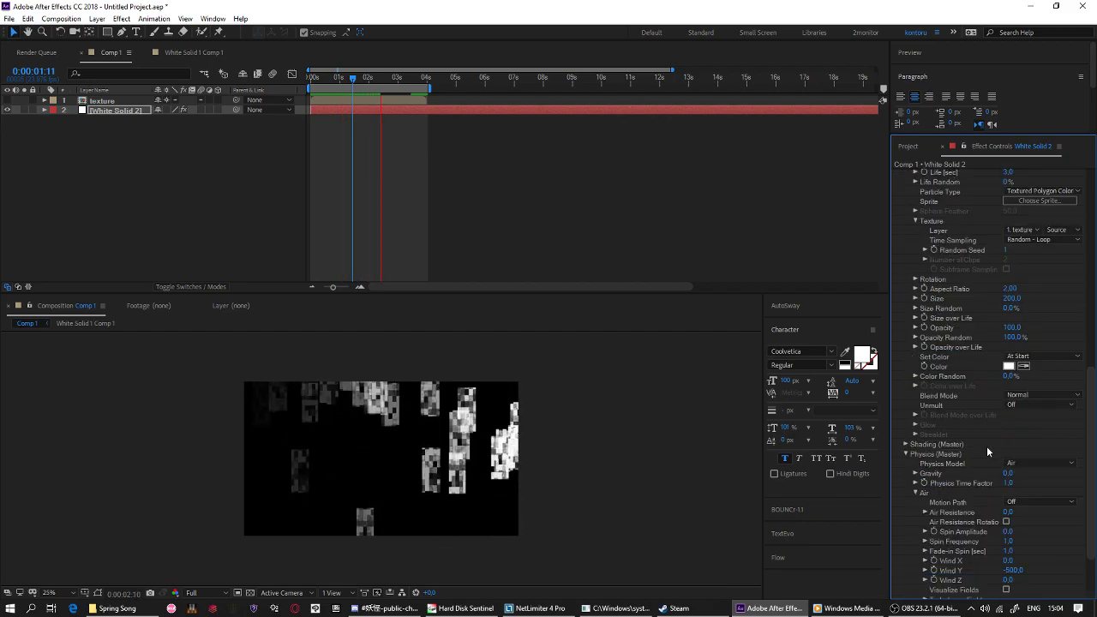
scroll(987, 445, down, 2)
scroll(986, 446, up, 10)
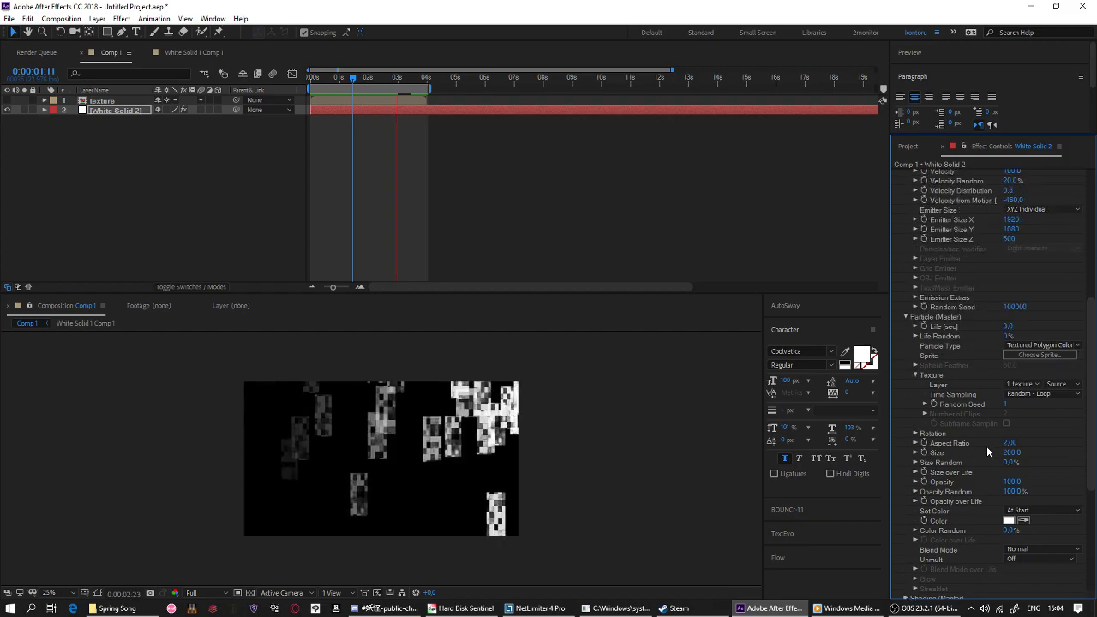
click(1009, 270)
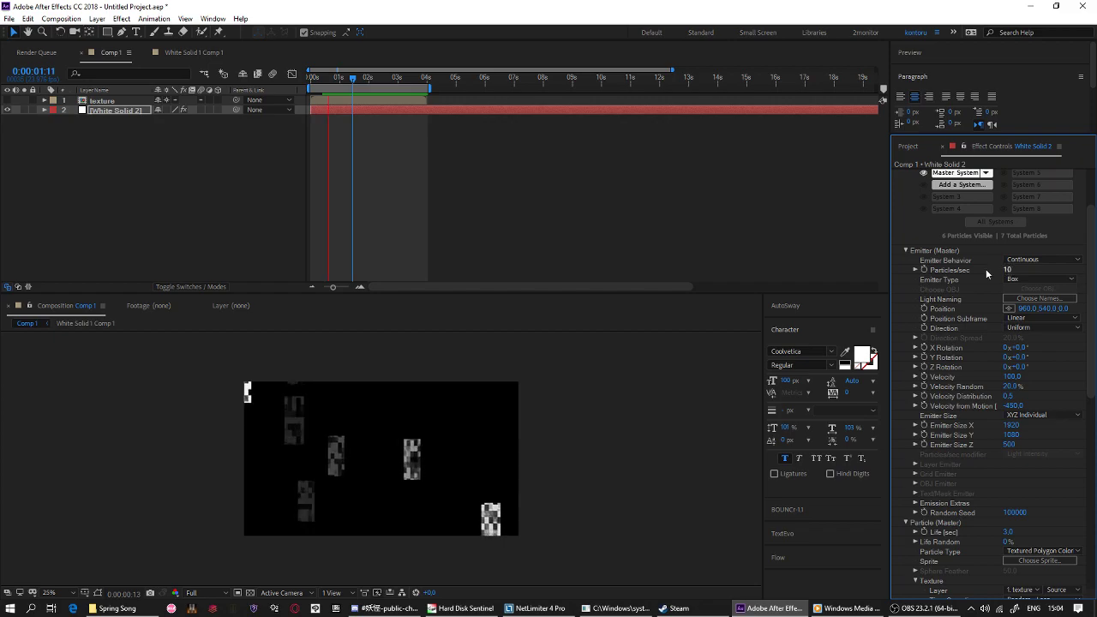
click(978, 269)
click(1008, 269)
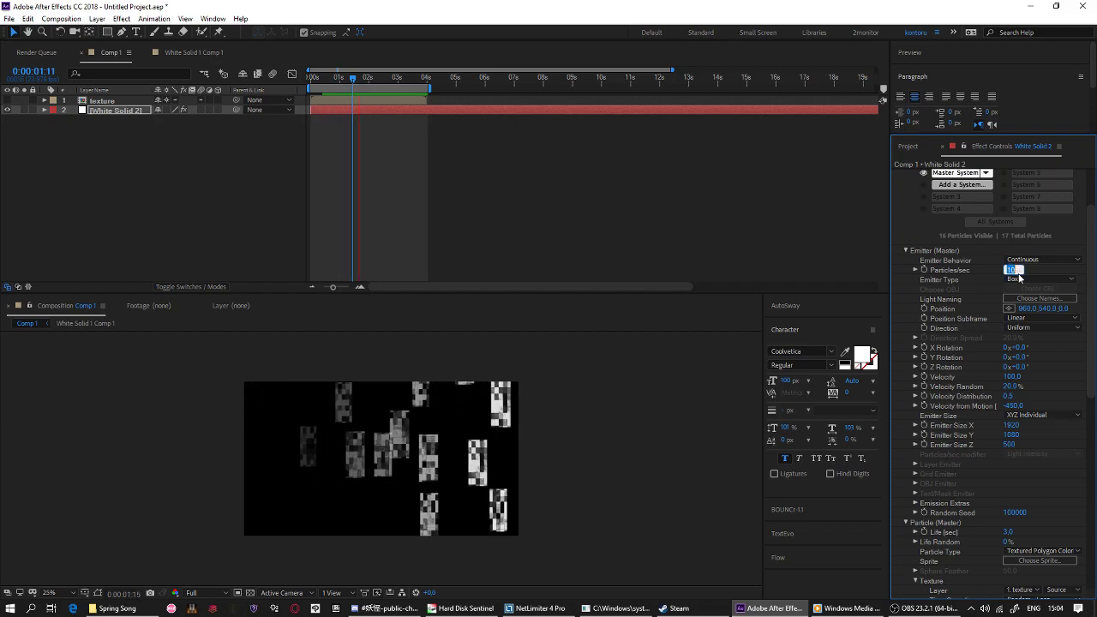
text(7)
key(Return)
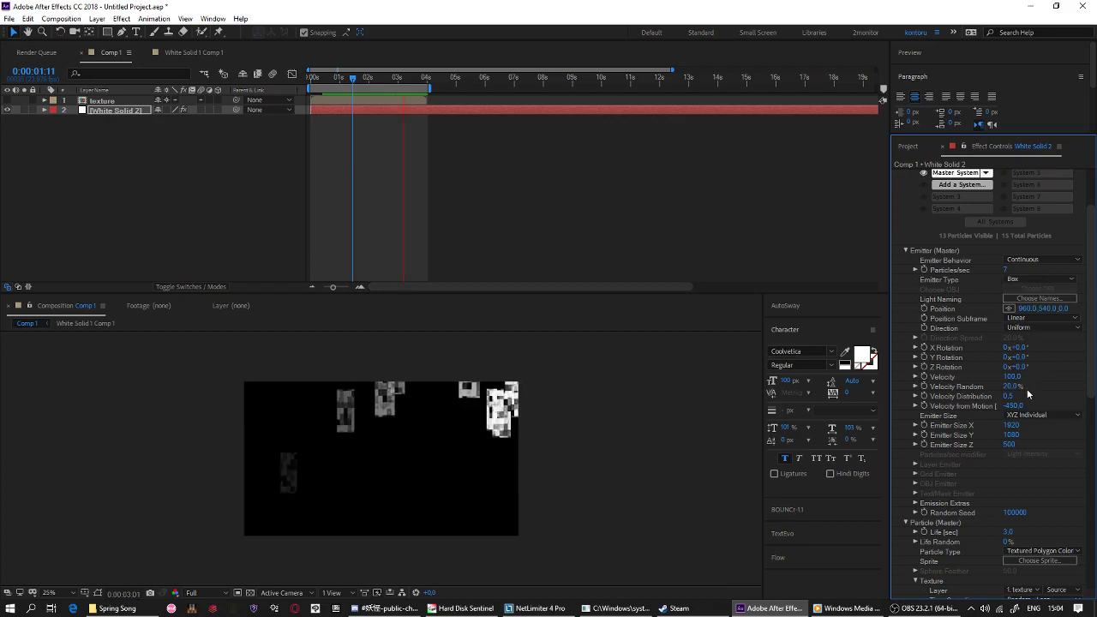
Set the particles' Life to 6 seconds.
click(1010, 532)
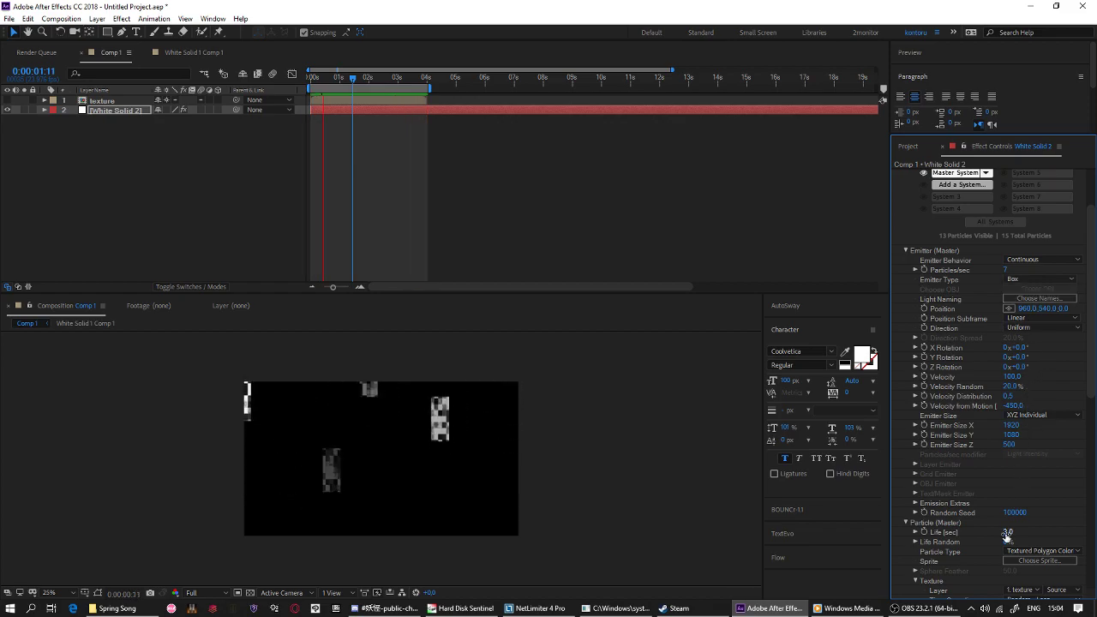
text(6)
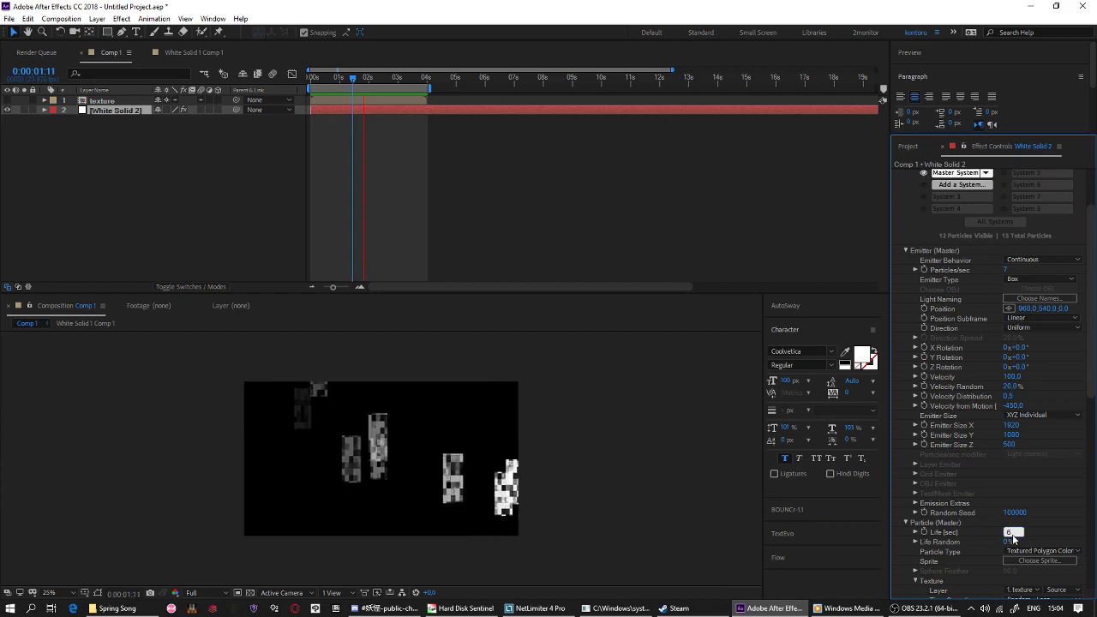
key(Return)
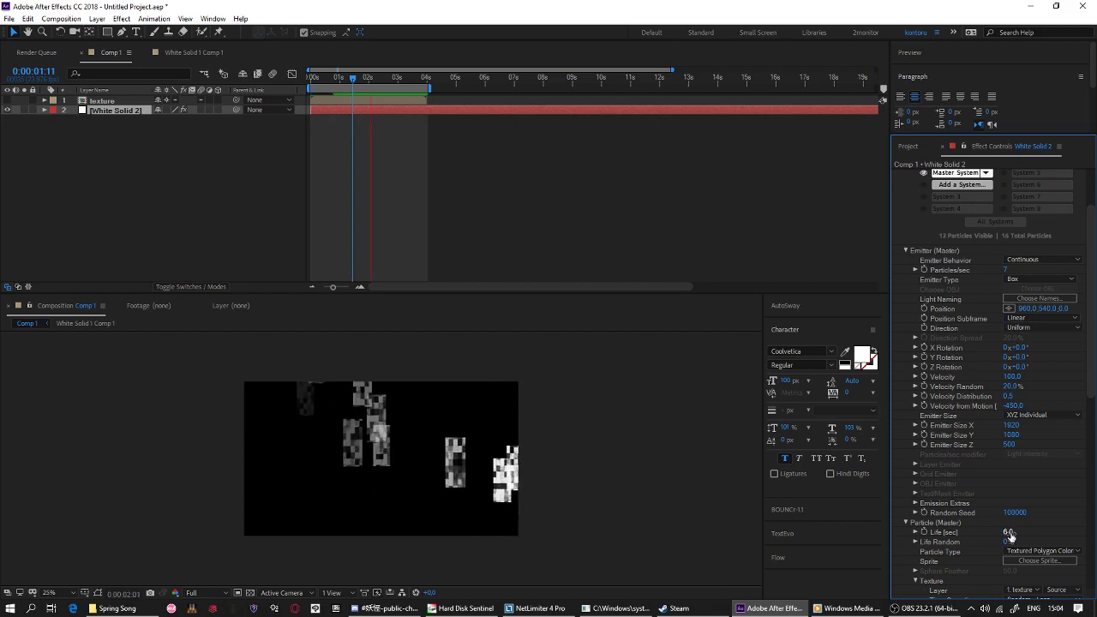
Set the particles' Life to 5 seconds.
click(1010, 532)
text(5)
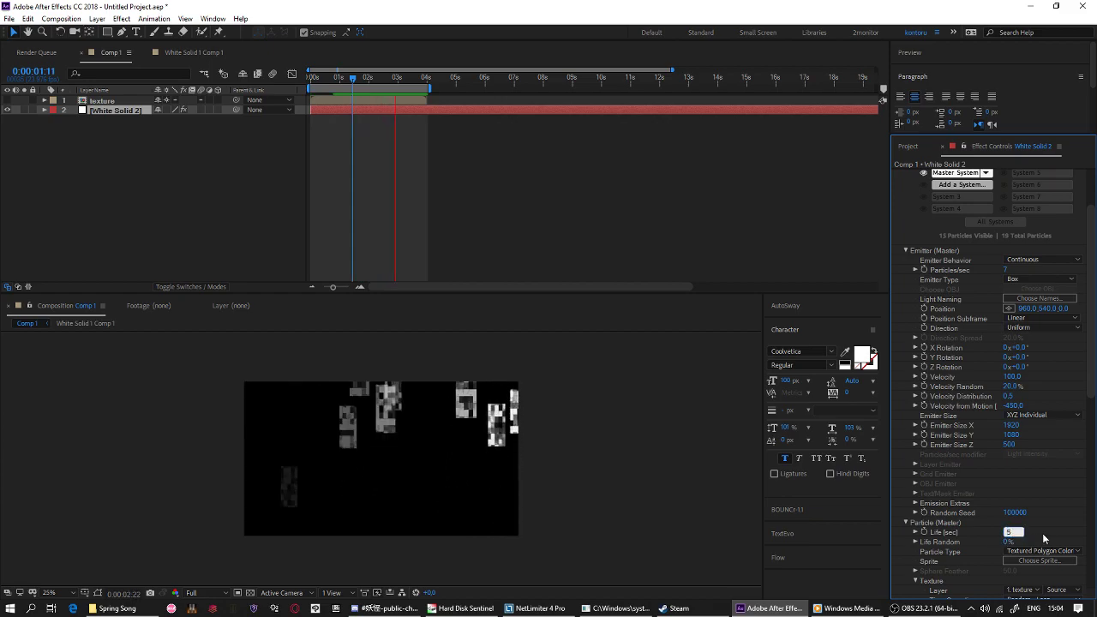
key(Return)
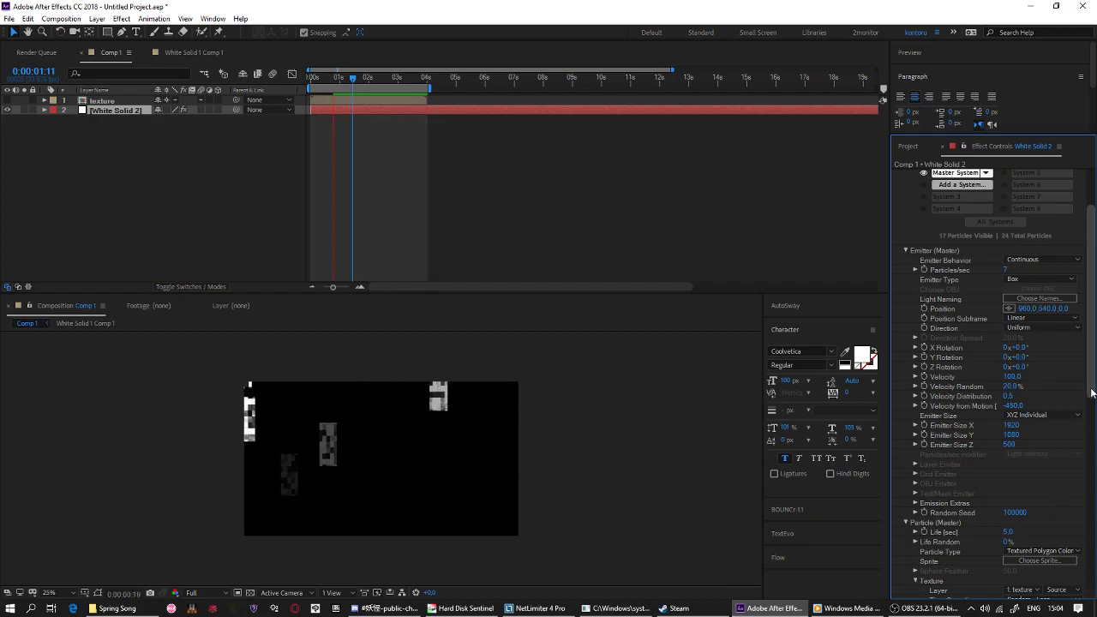
Set the particles' Size Random to 100% in the Particular Designer and apply the change.
scroll(1066, 438, down, 3)
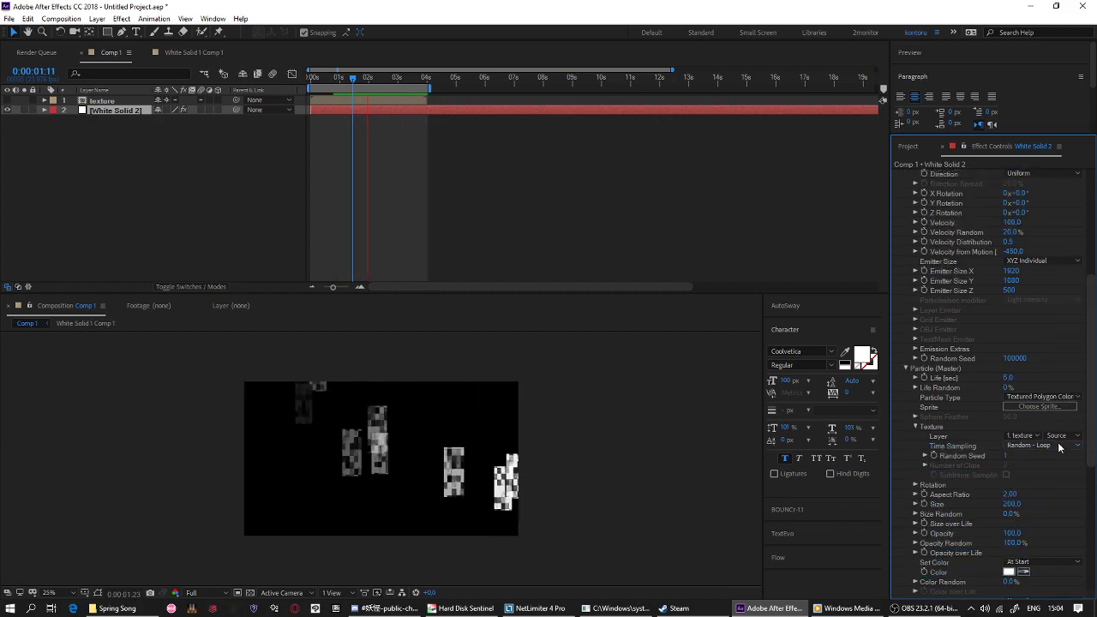
scroll(1054, 403, up, 3)
scroll(1053, 400, up, 2)
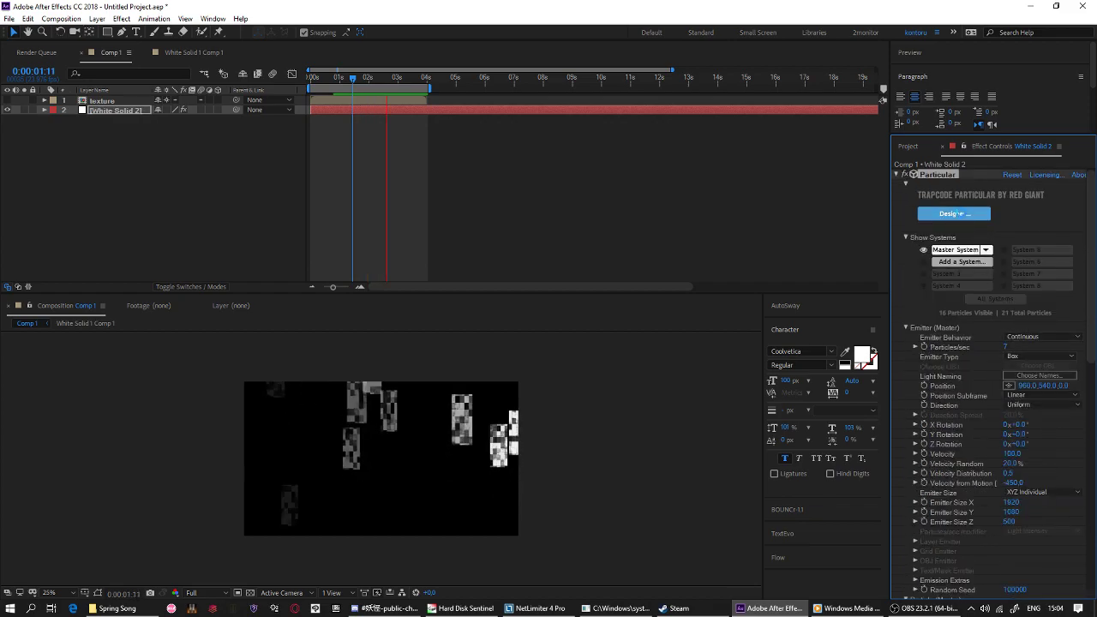
click(954, 214)
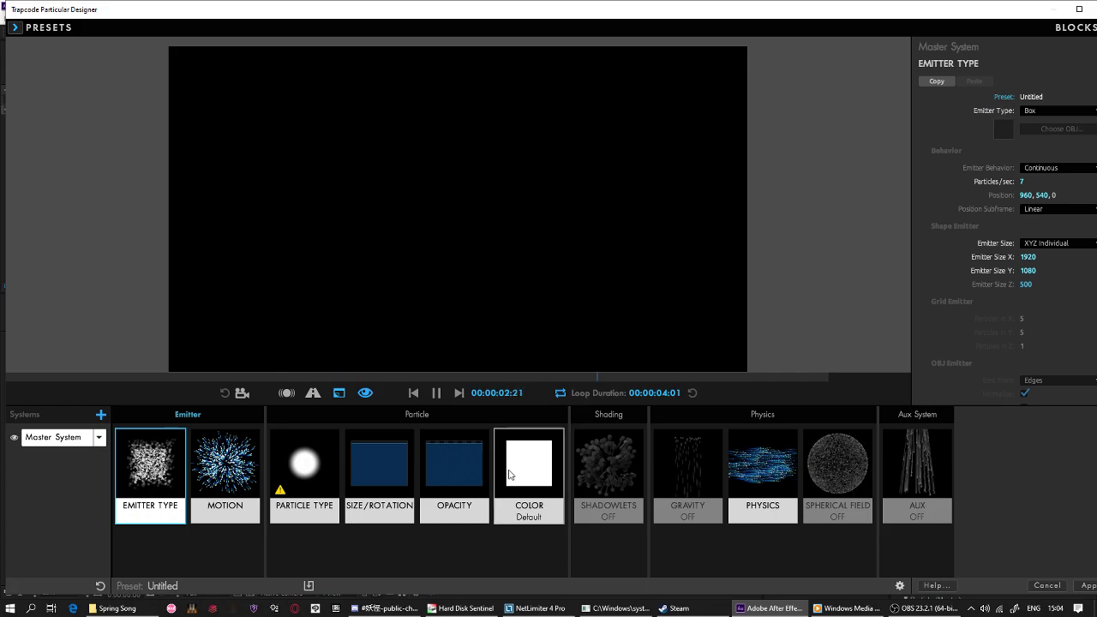
click(394, 470)
click(455, 459)
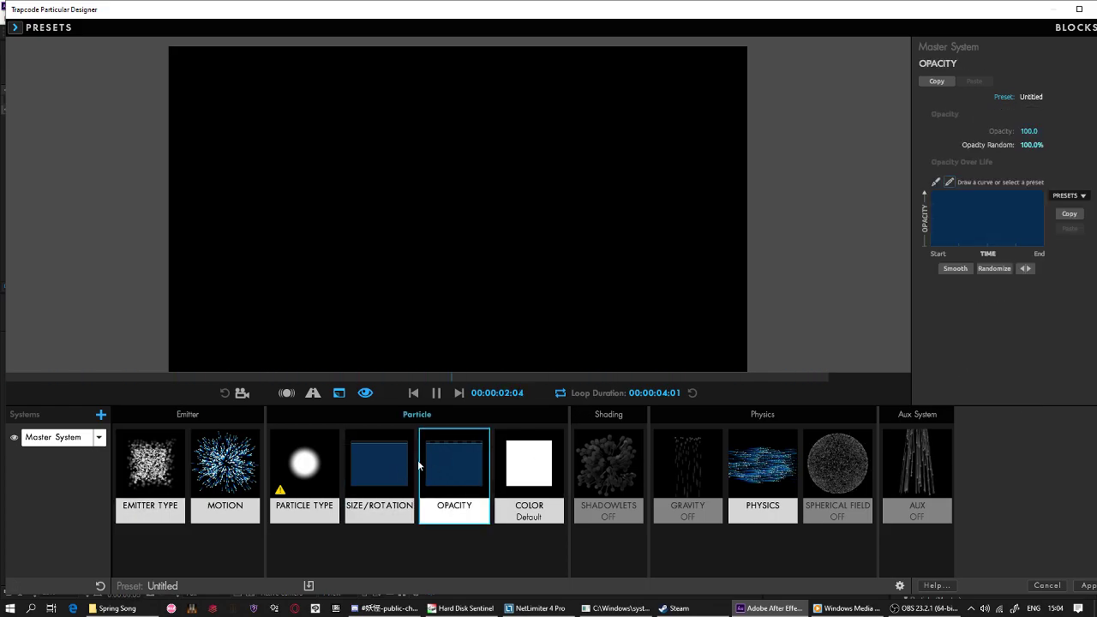
click(383, 463)
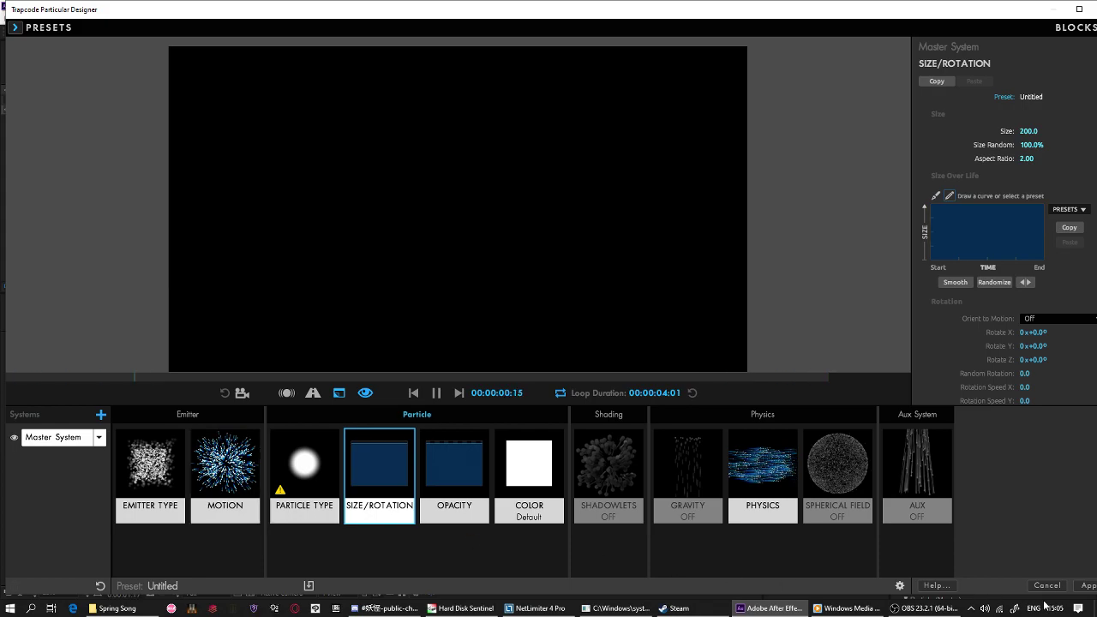
click(1086, 588)
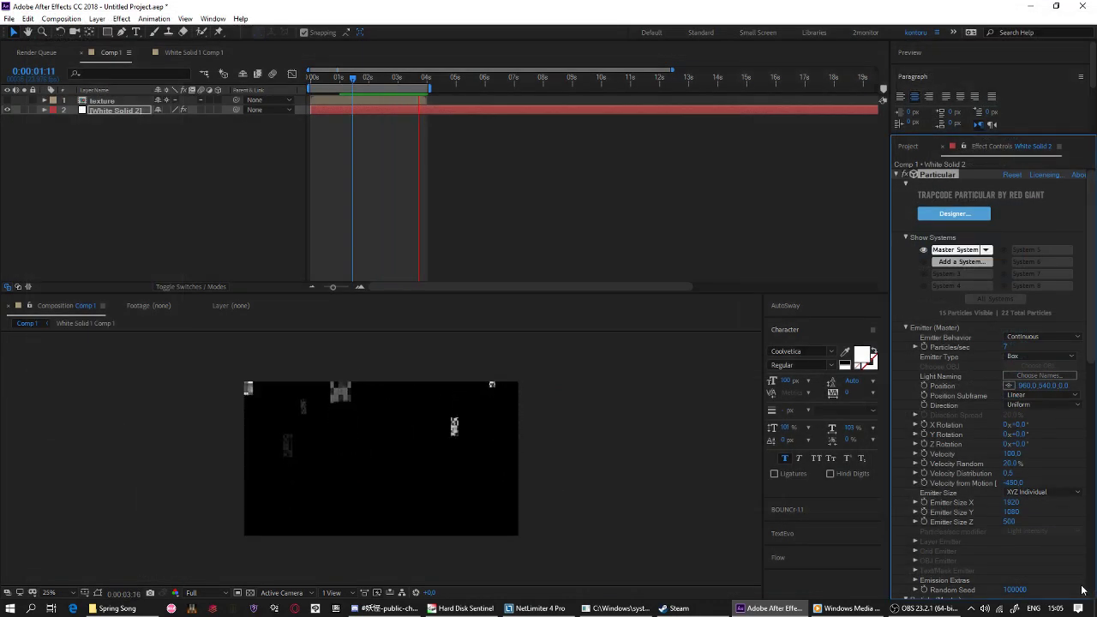
Scrub the composition from its start to 0:00:02:05 to check the particle sizes, and select the White Solid 2 layer.
click(314, 80)
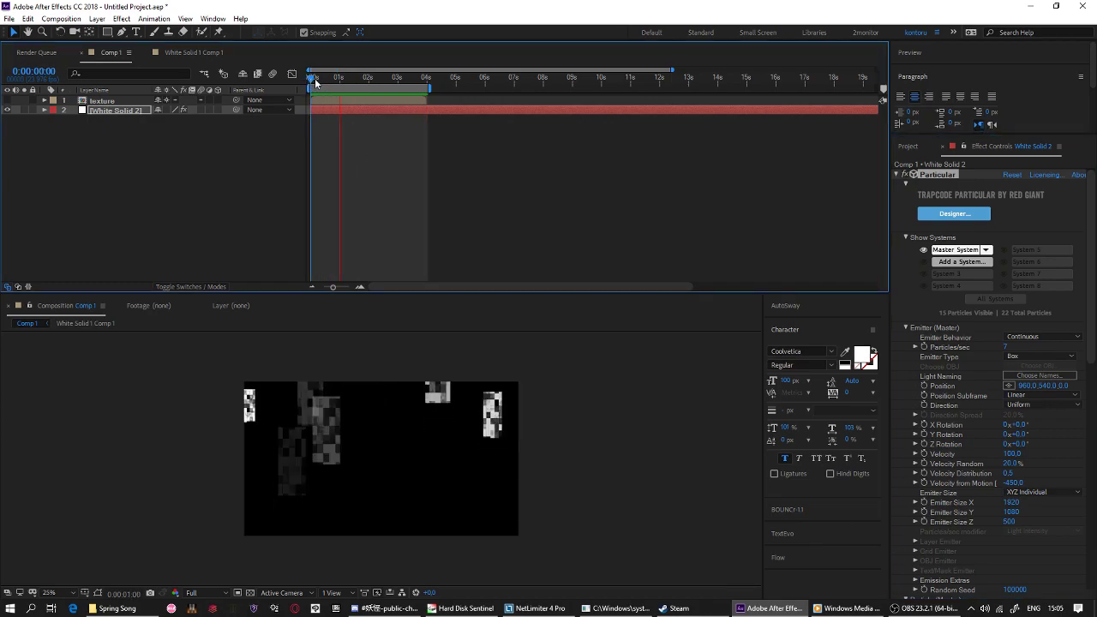
drag(314, 81, 374, 89)
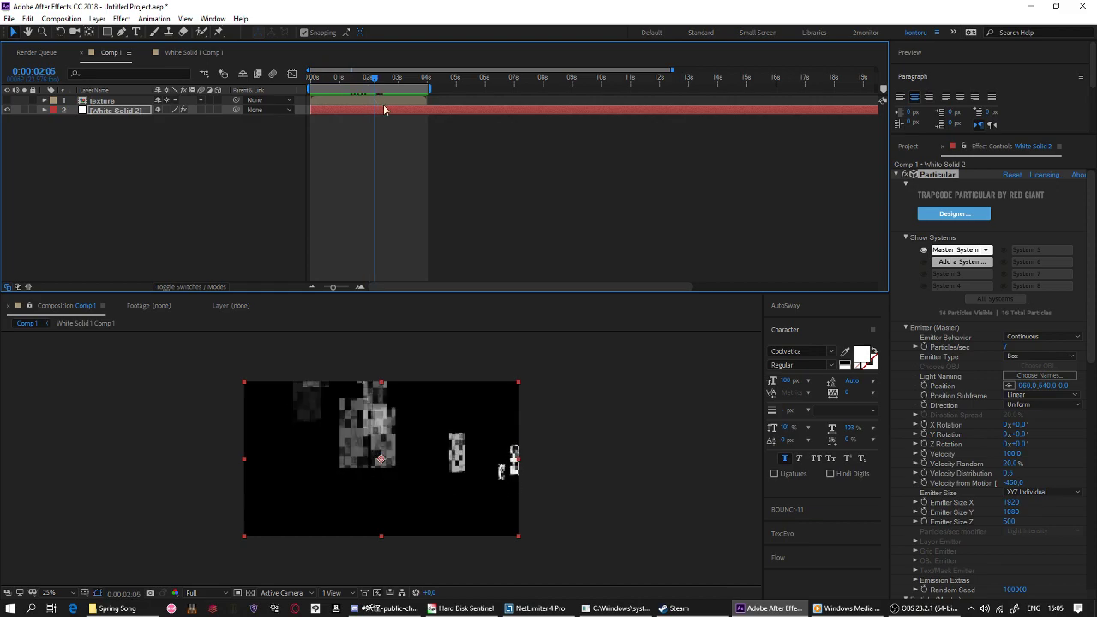
click(384, 102)
click(391, 108)
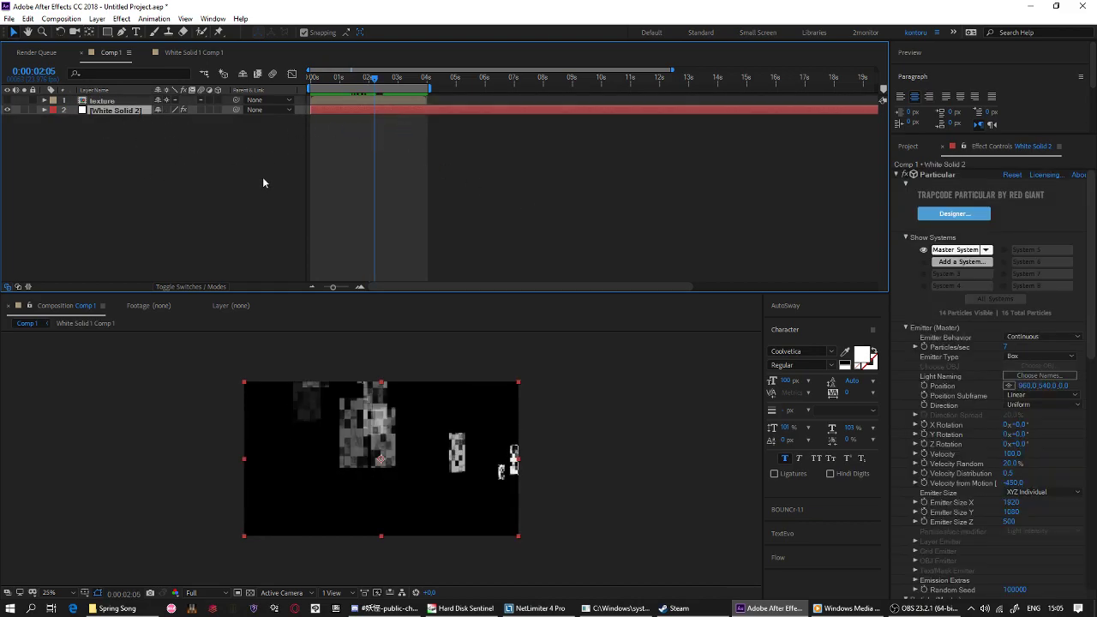
Try the Glow effect on the White Solid 2 particle layer with a Glow Threshold of 40% and 30%.
scroll(892, 392, down, 10)
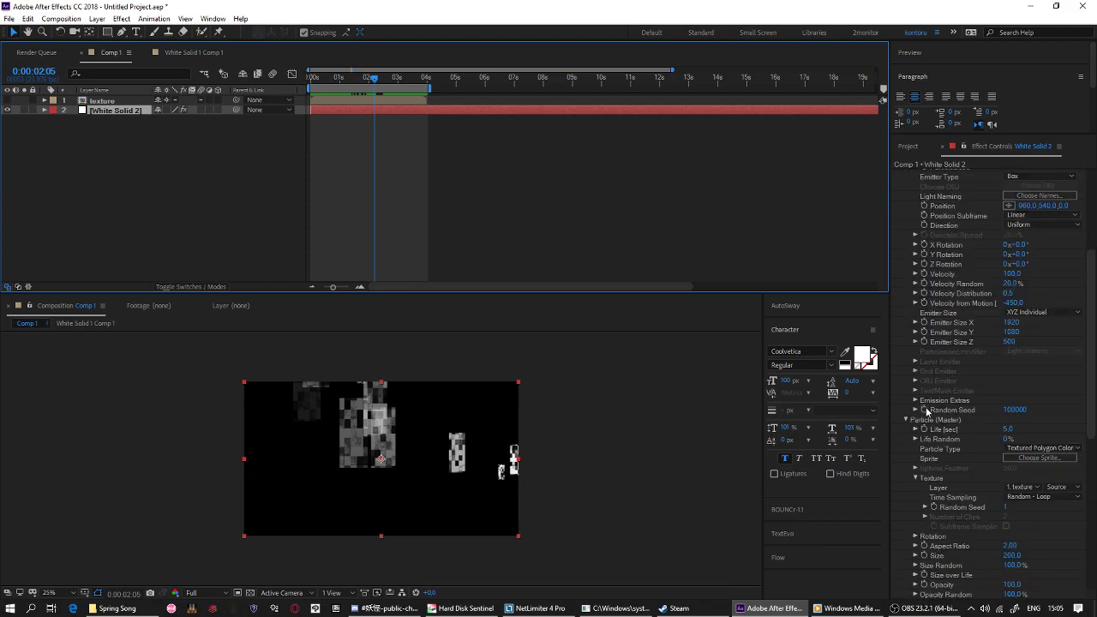
scroll(926, 415, down, 7)
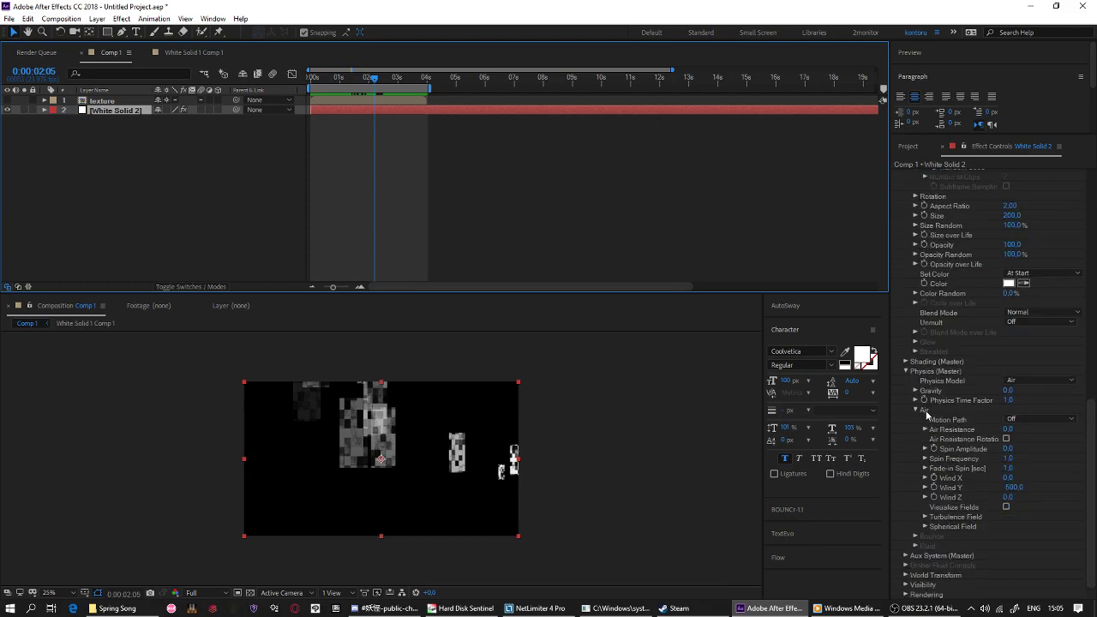
key(ctrl+space)
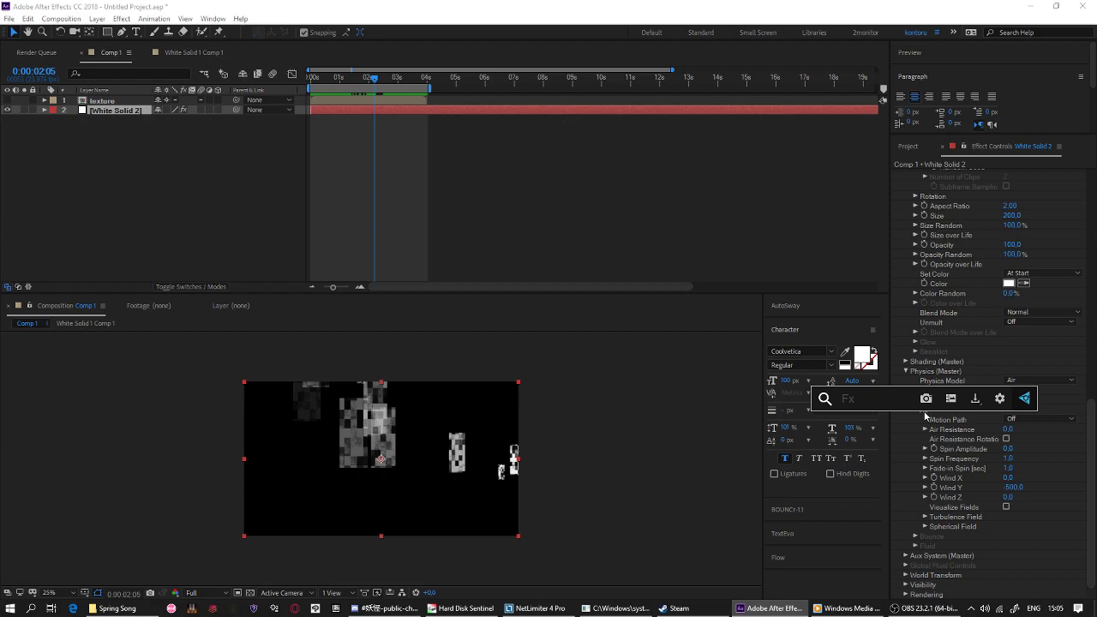
text(glow)
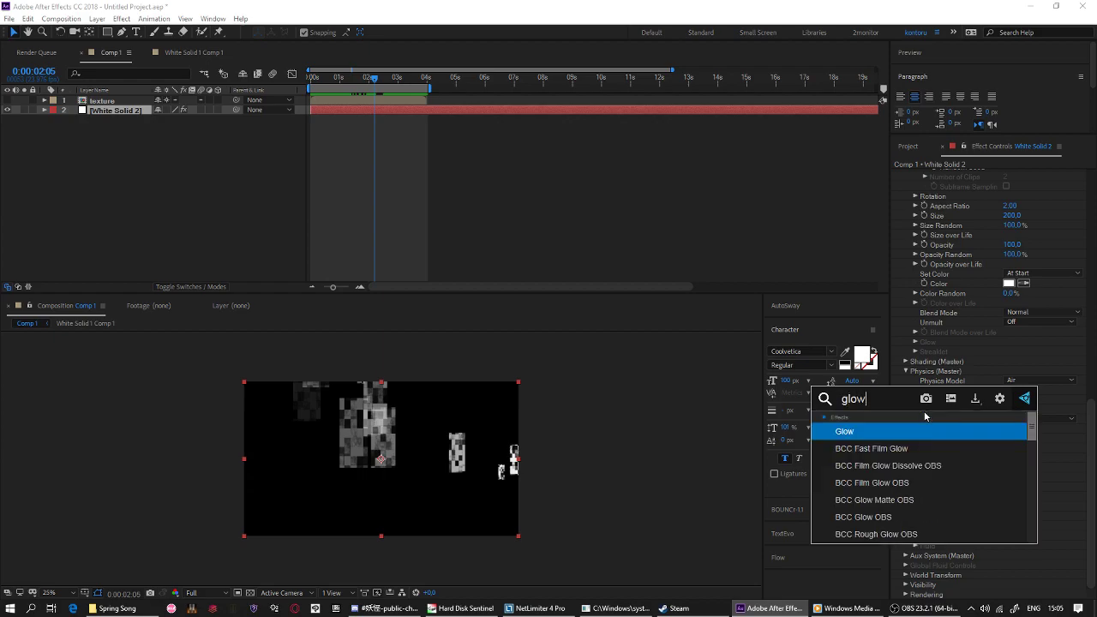
key(Return)
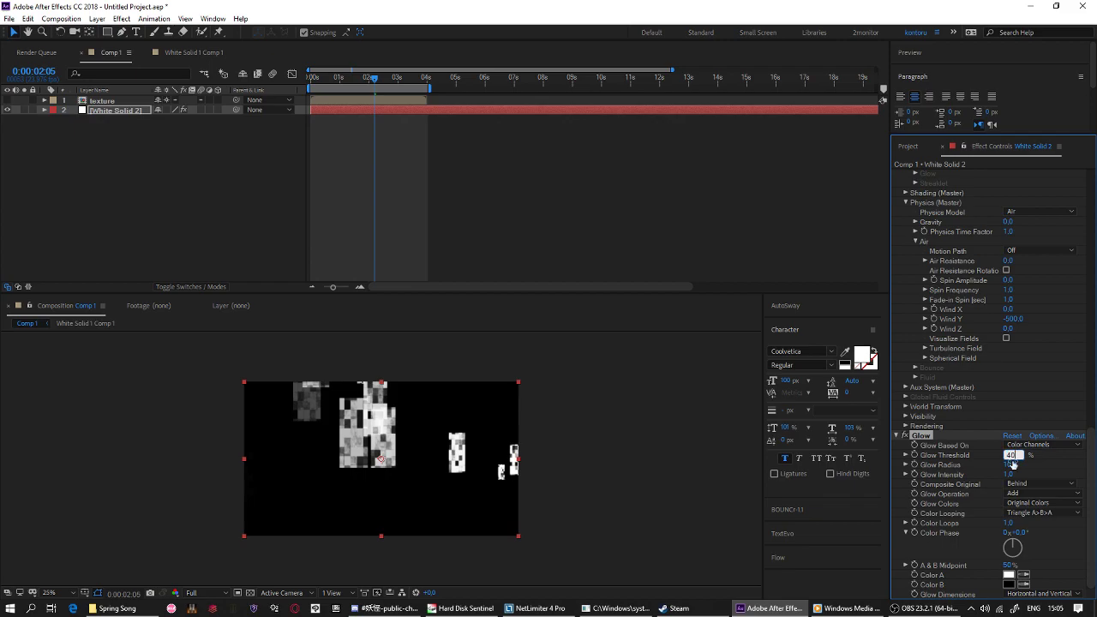
key(Return)
key(Return)
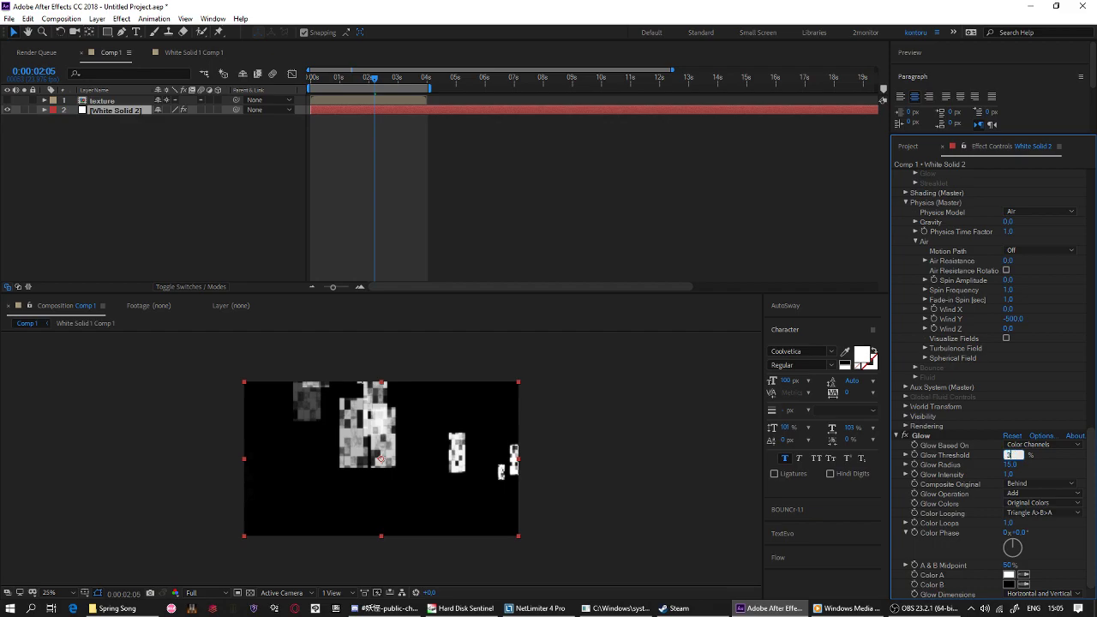
text(30)
key(Return)
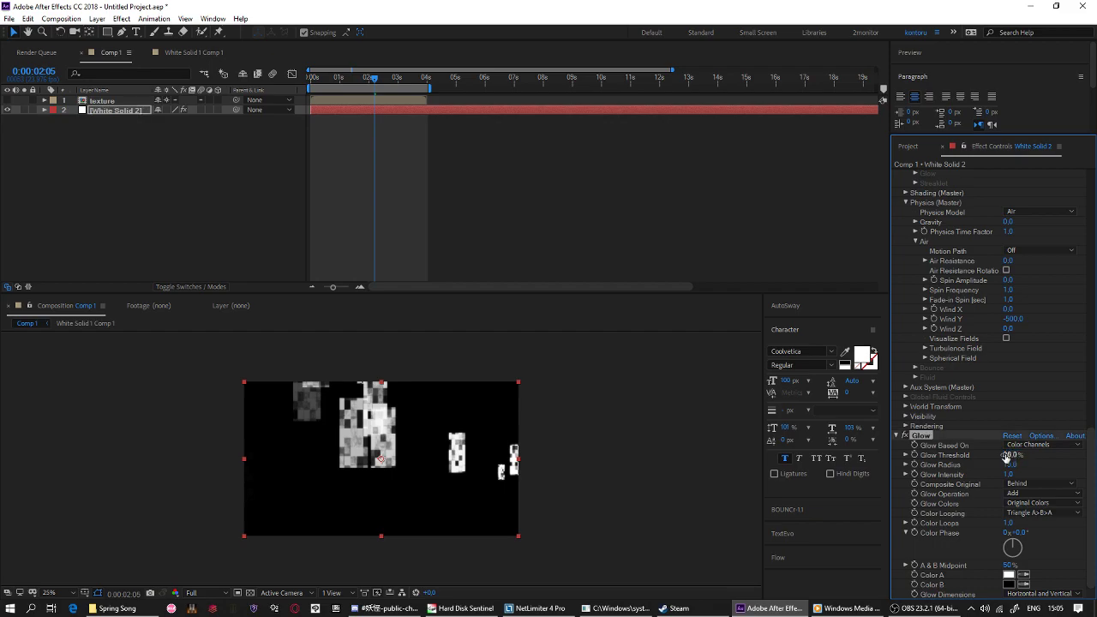
scroll(926, 437, up, 3)
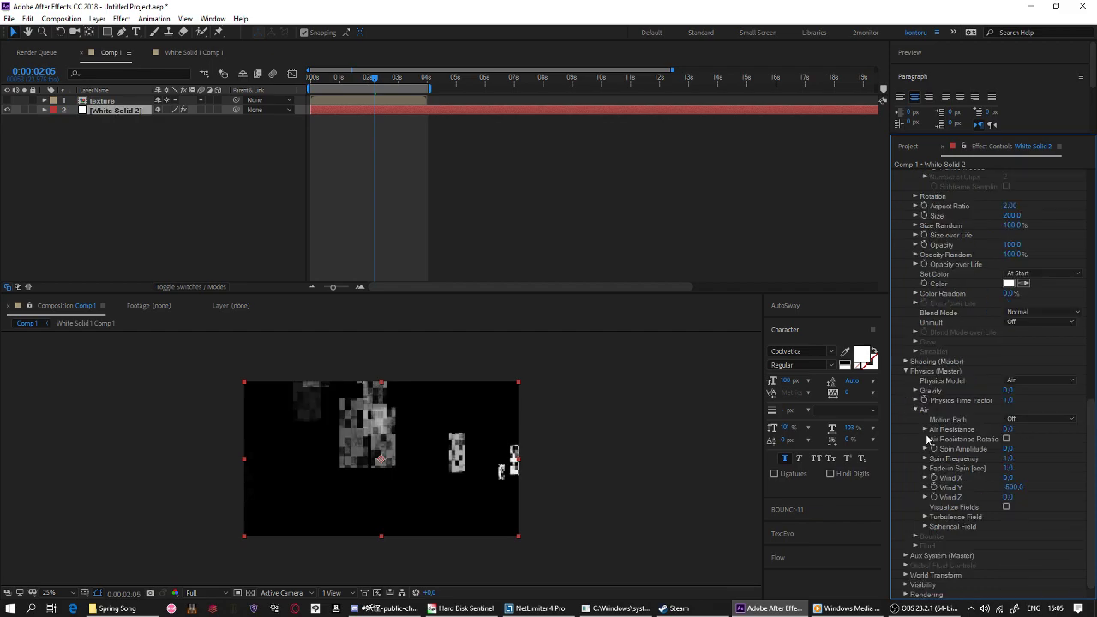
Apply the Deep Glow effect to the White Solid 2 particle layer.
click(366, 155)
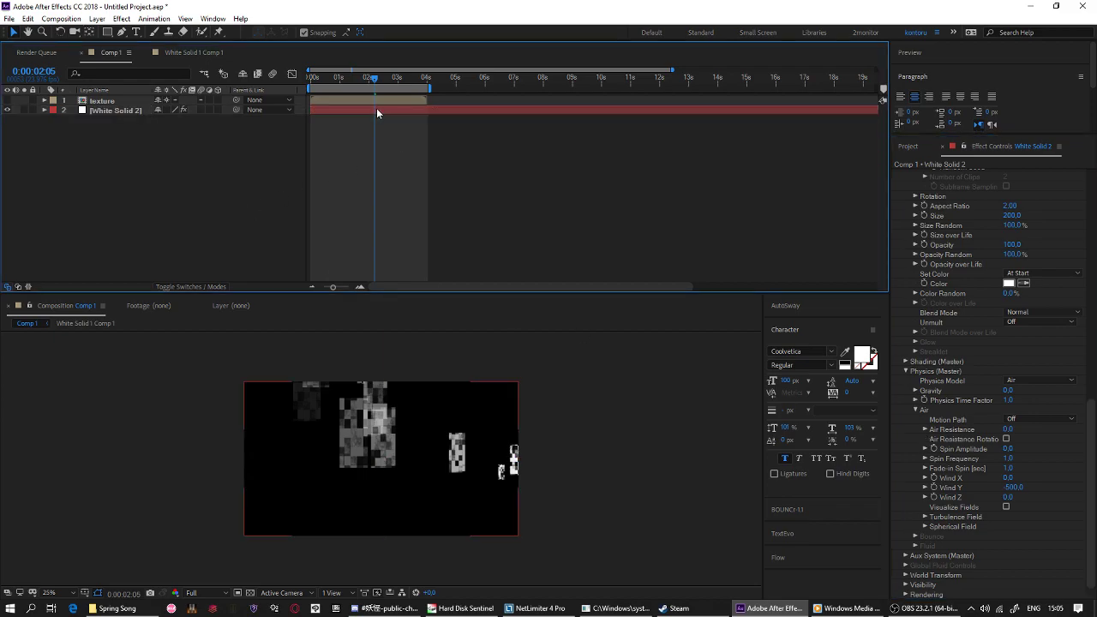
click(377, 109)
key(ctrl+space)
text(dee)
click(352, 128)
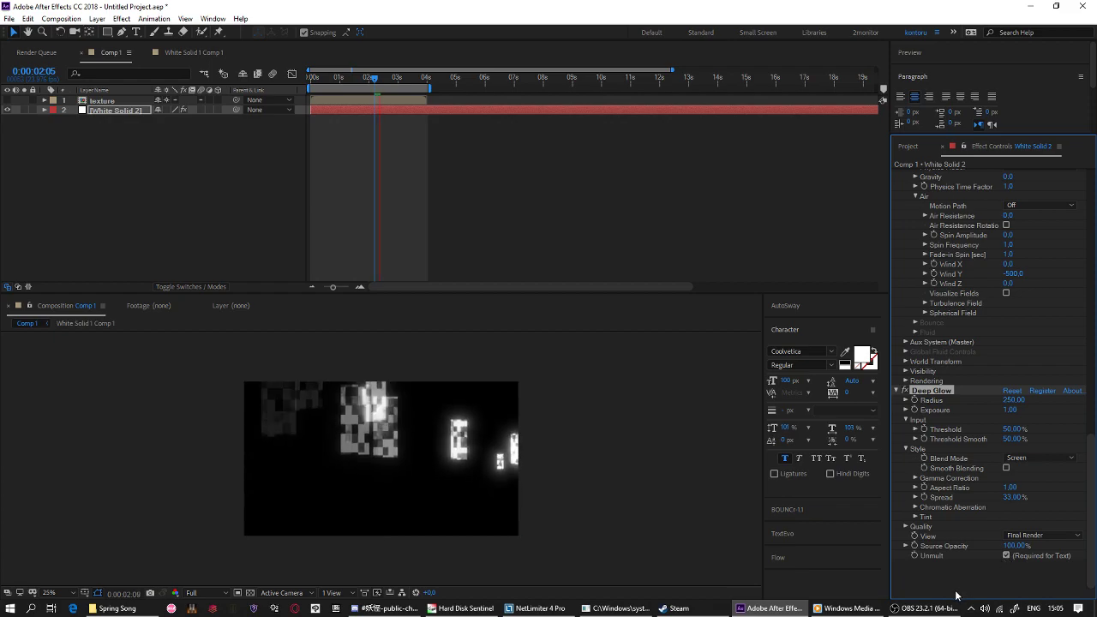
Set the particles' Opacity Random to 0%.
scroll(981, 519, up, 2)
scroll(989, 503, up, 6)
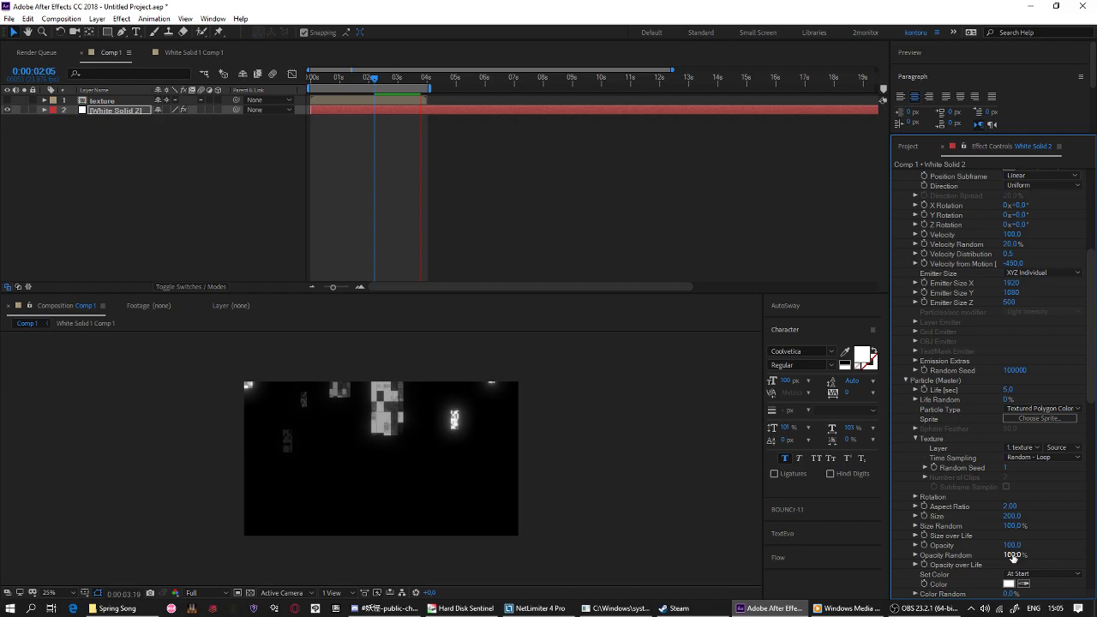
key(ctrl+z)
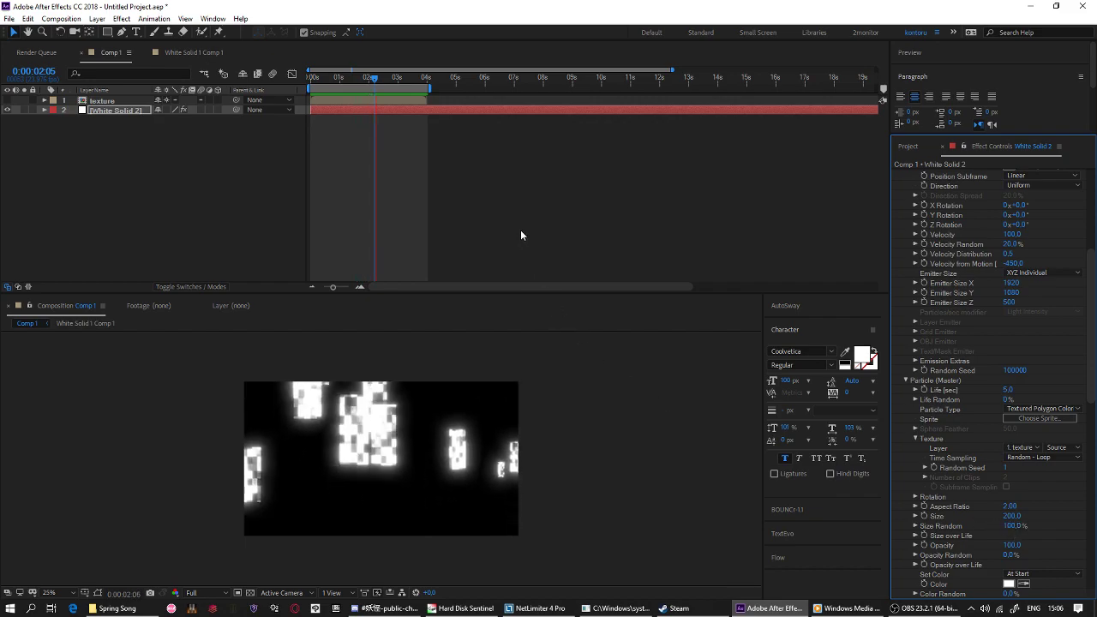
End the work area at 0:00:02:07 and preview the glowing particles.
click(377, 78)
key(n)
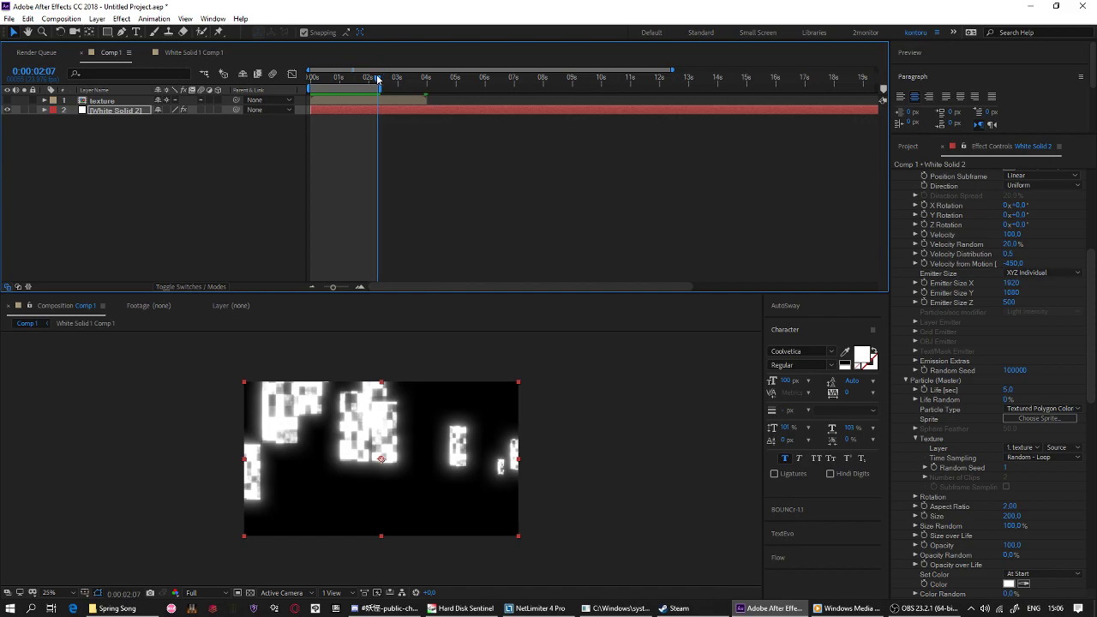
key(space)
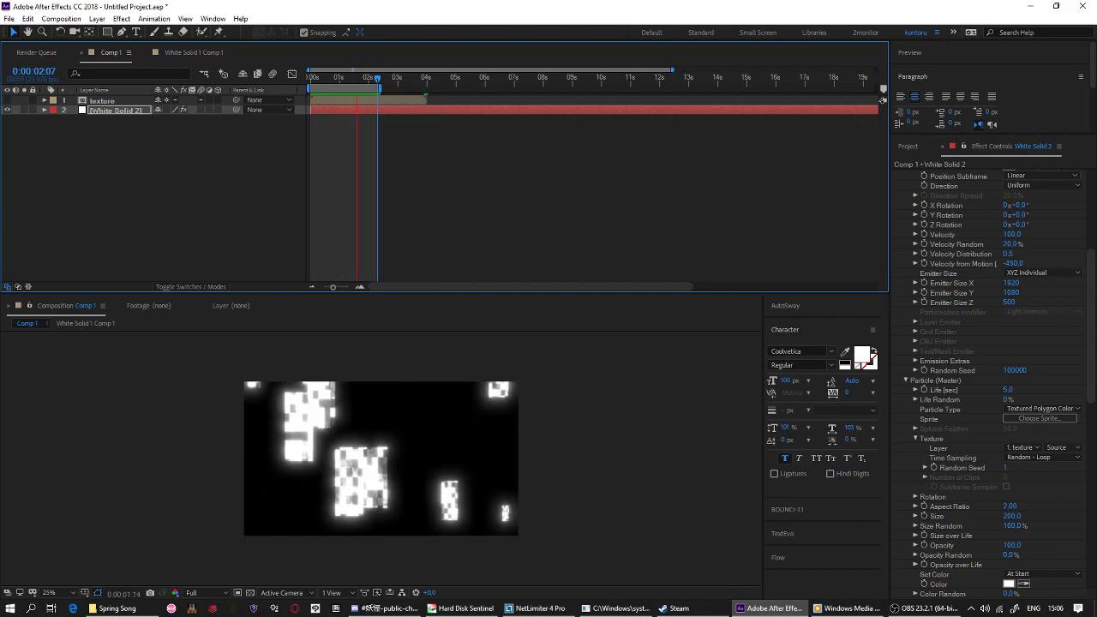